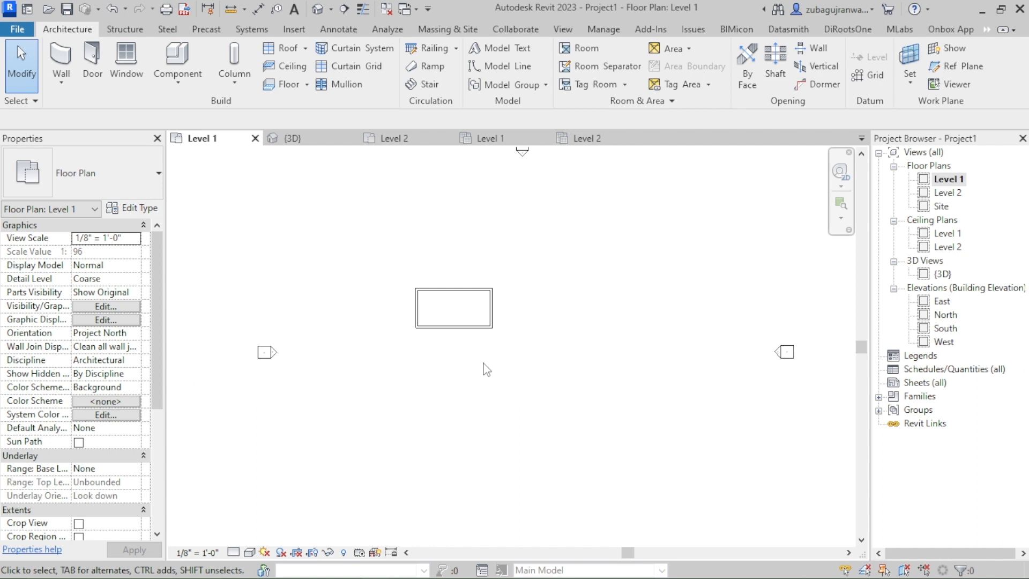
Step: Place an automatic compound ceiling of type 2' x 4' ACT System inside the rectangular room on the Level 1 floor plan
left_click(285, 67)
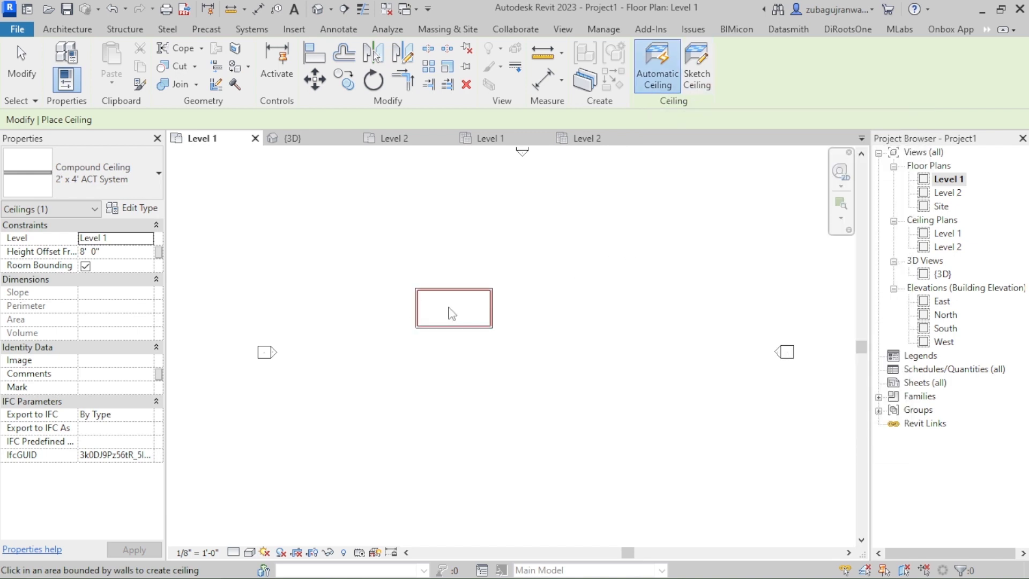
scroll(448, 313, "up", 3)
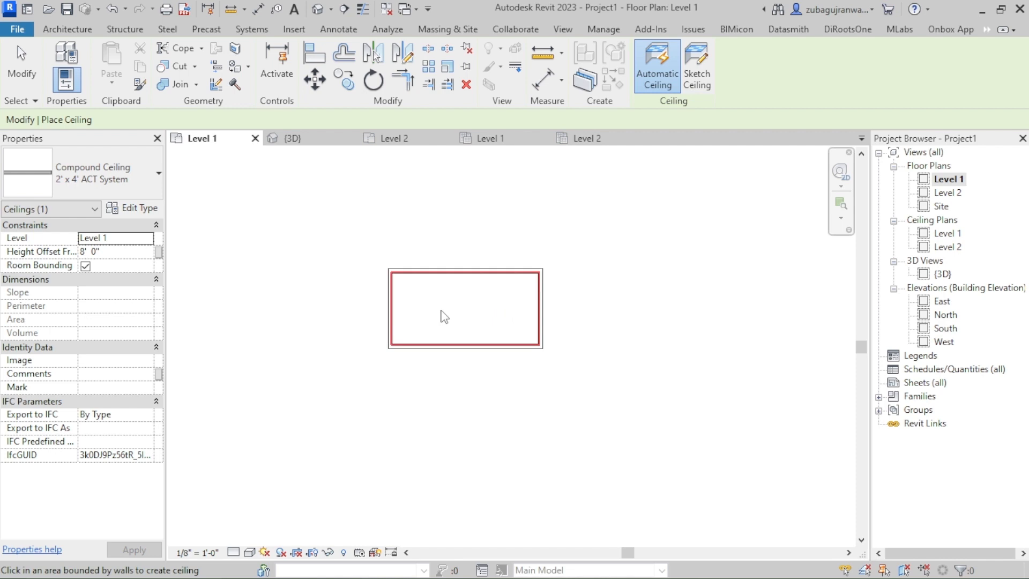
left_click(463, 314)
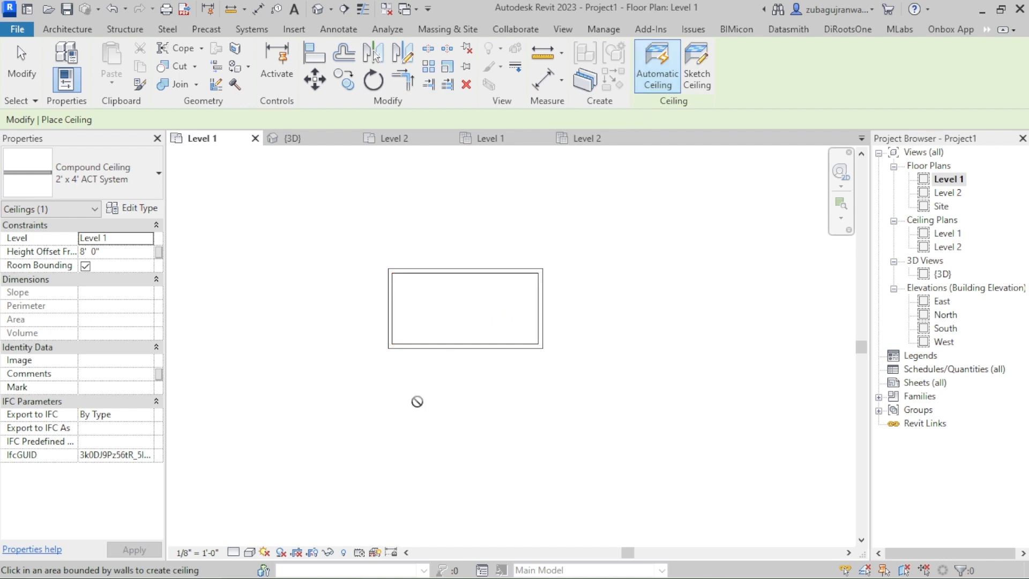
scroll(375, 281, "down", 2)
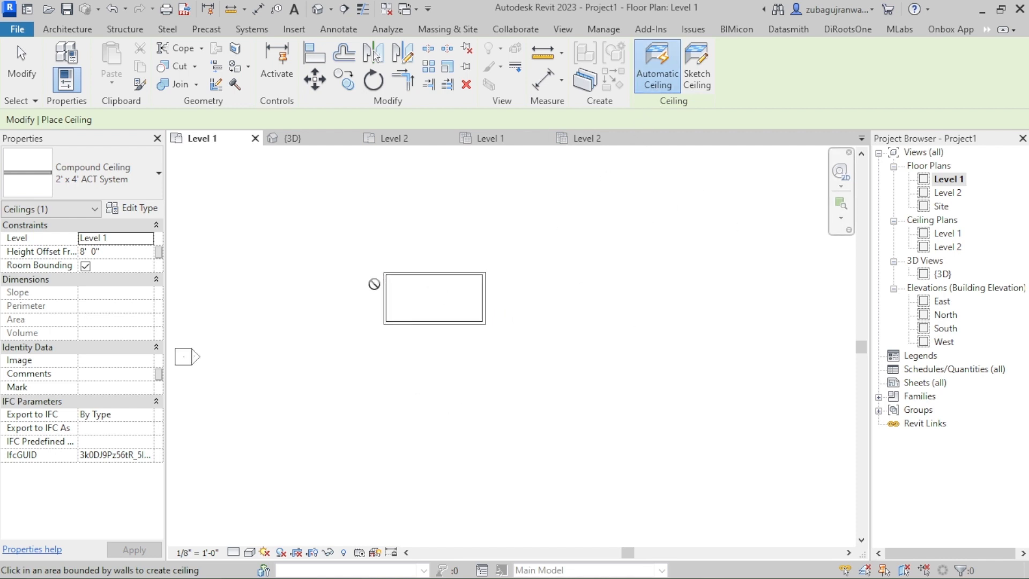
scroll(450, 328, "down", 1)
scroll(426, 263, "up", 1)
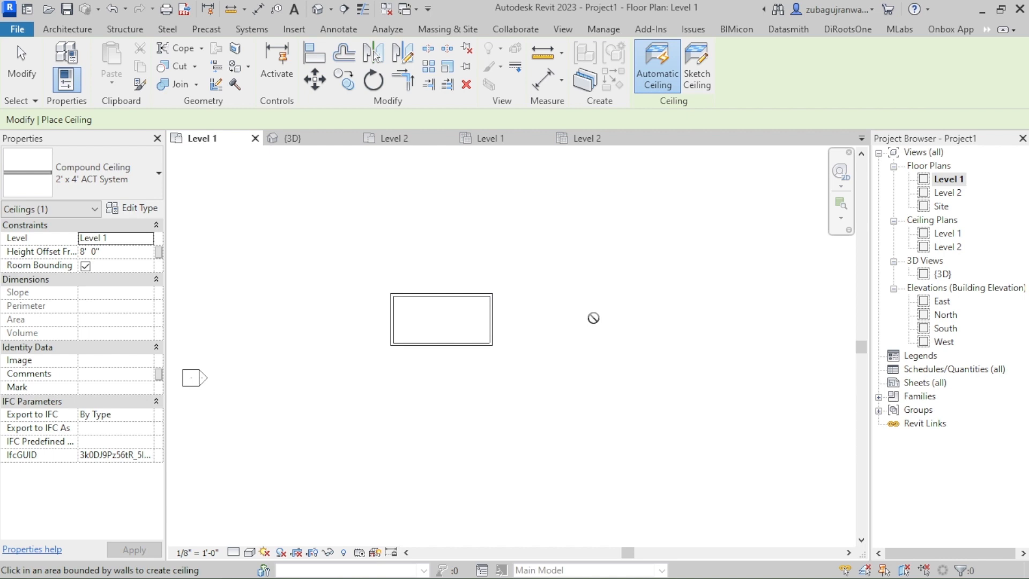
left_click(106, 176)
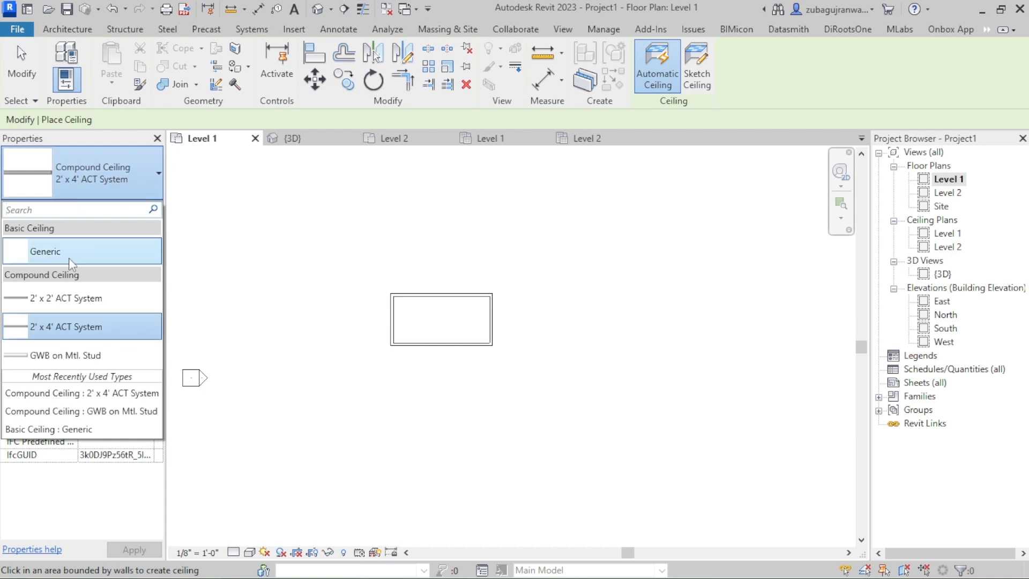
mouse_move(80, 336)
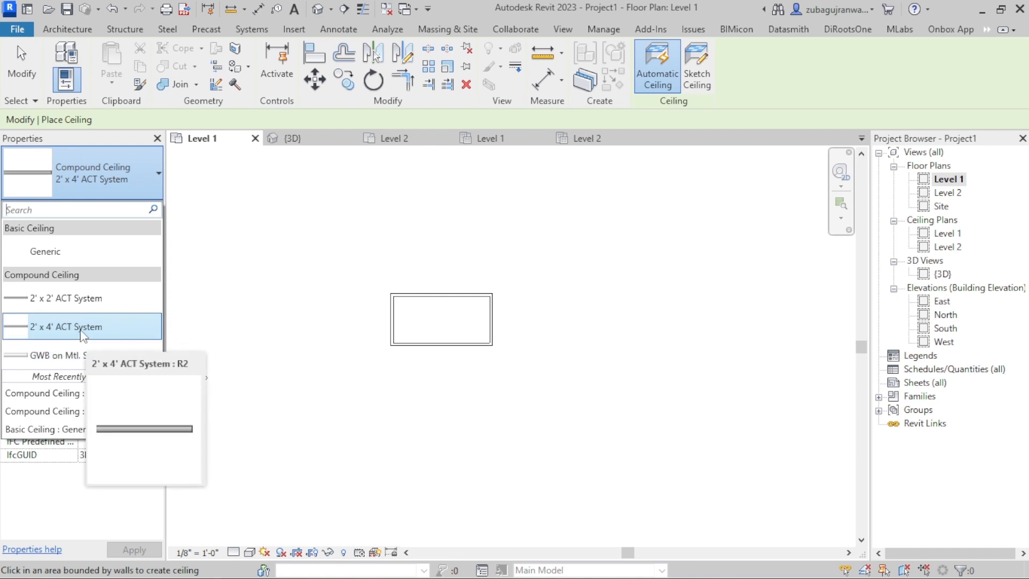
left_click(83, 335)
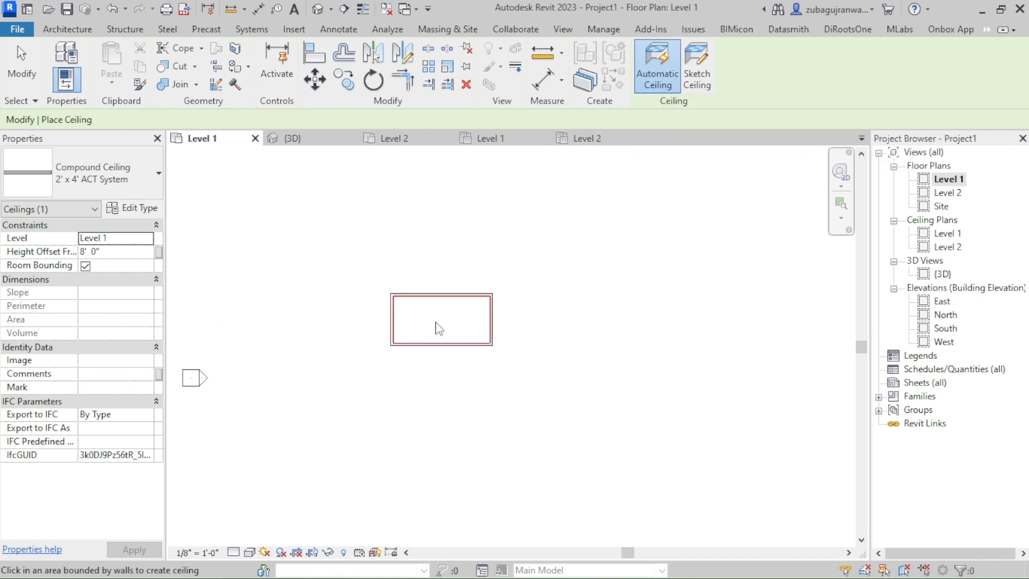
scroll(433, 328, "up", 2)
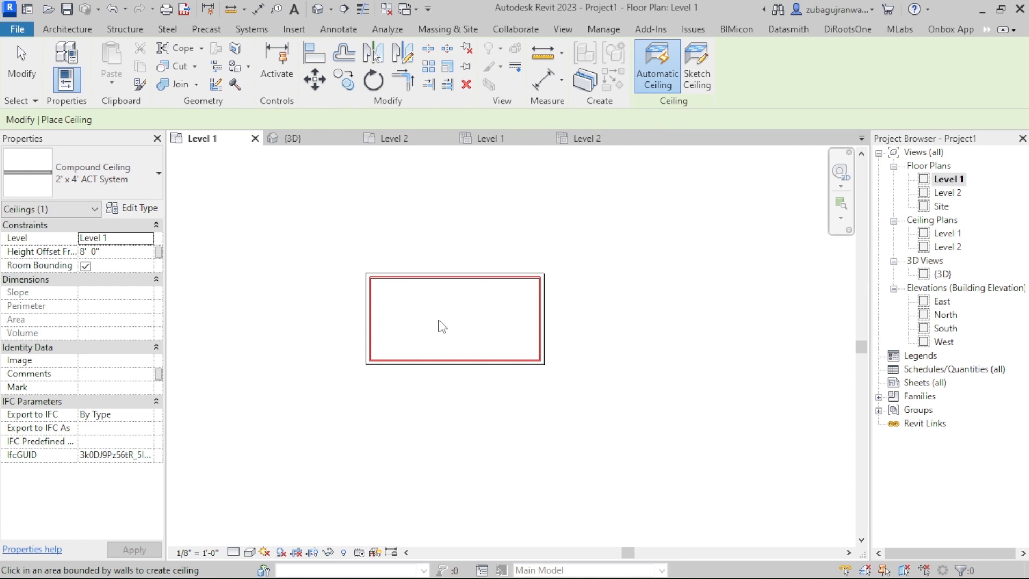
left_click(442, 326)
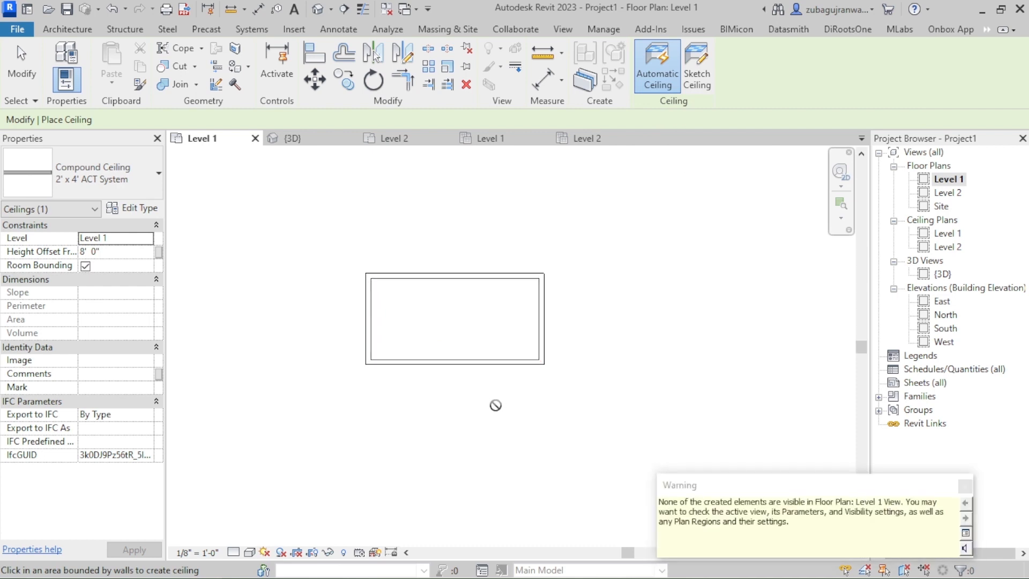
key("Escape")
key("Escape")
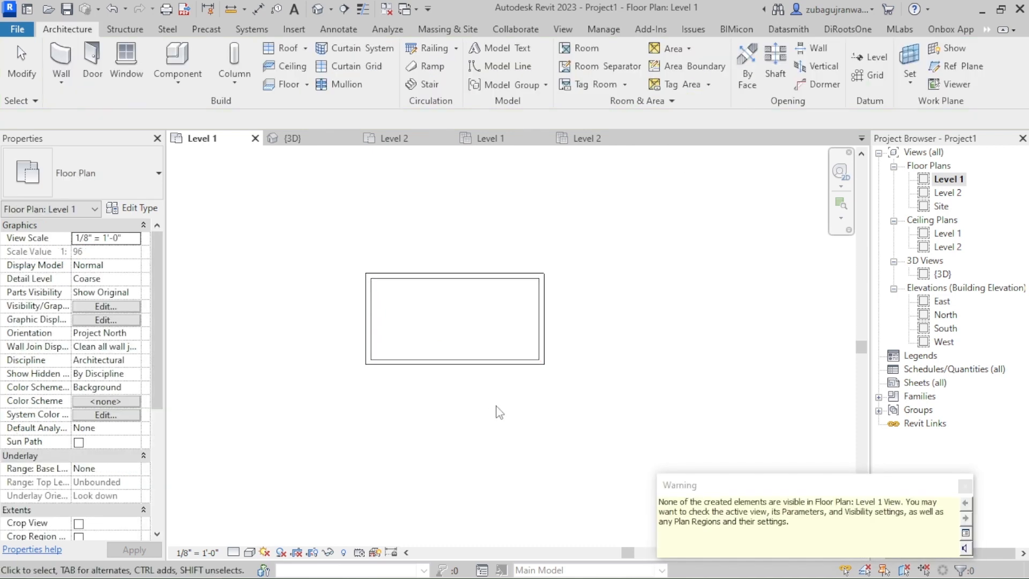
Step: Open the Level 1 ceiling plan and examine the ceiling grid in the room
scroll(485, 316, "down", 1)
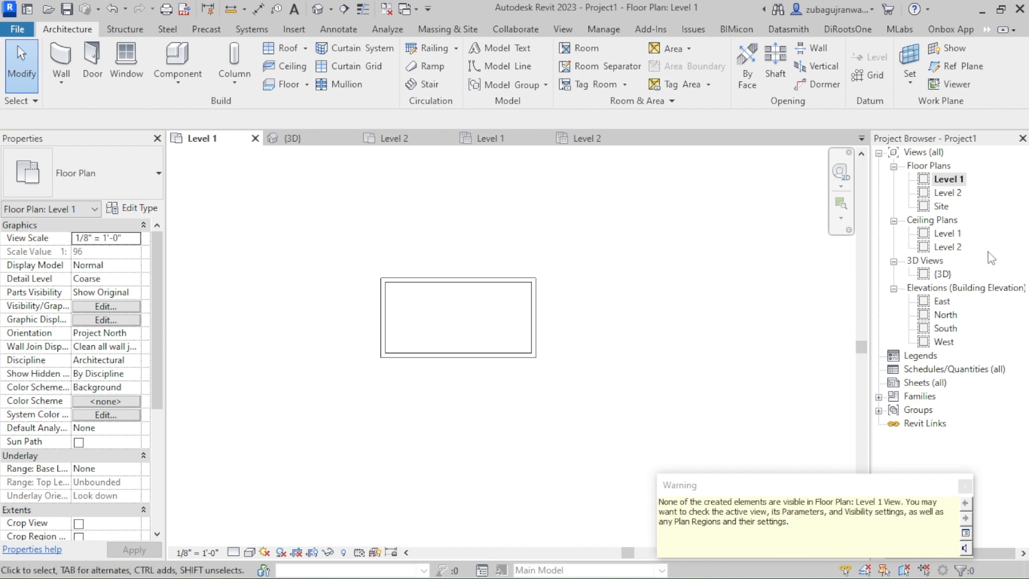
double_click(945, 234)
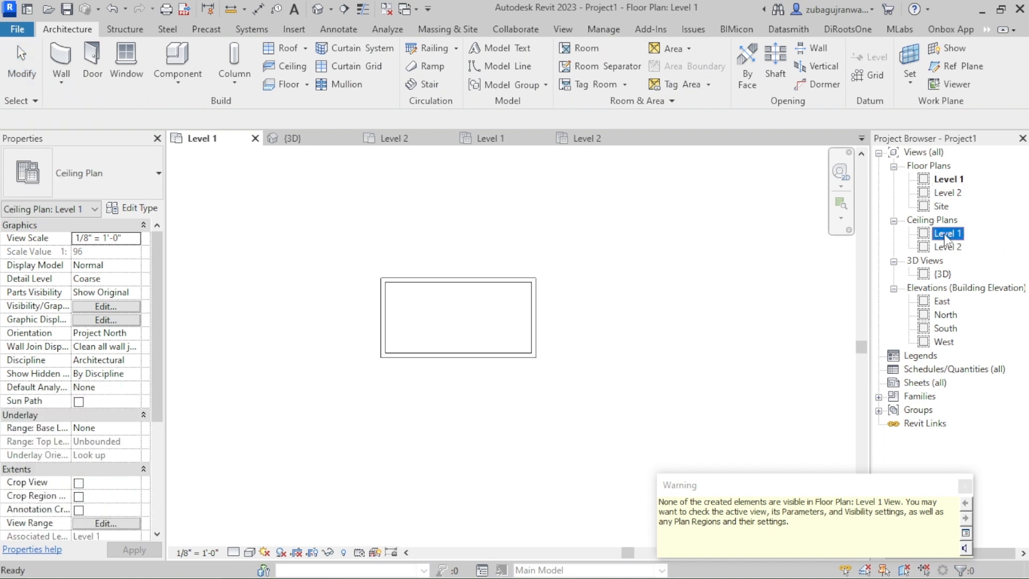
scroll(446, 289, "up", 5)
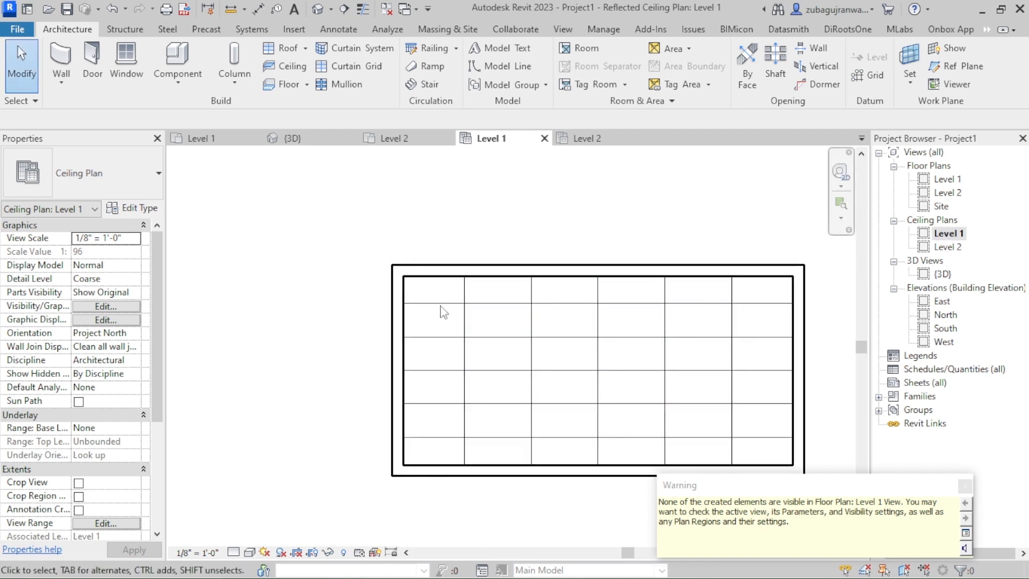
scroll(441, 306, "down", 3)
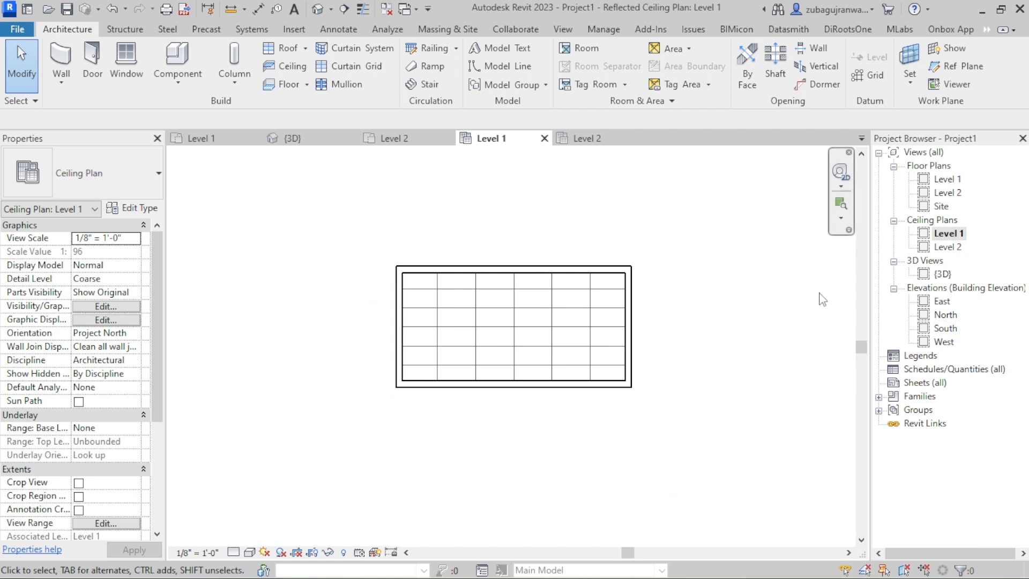
Step: Open the {3D} view and examine the placed ceiling between the walls from above
double_click(944, 274)
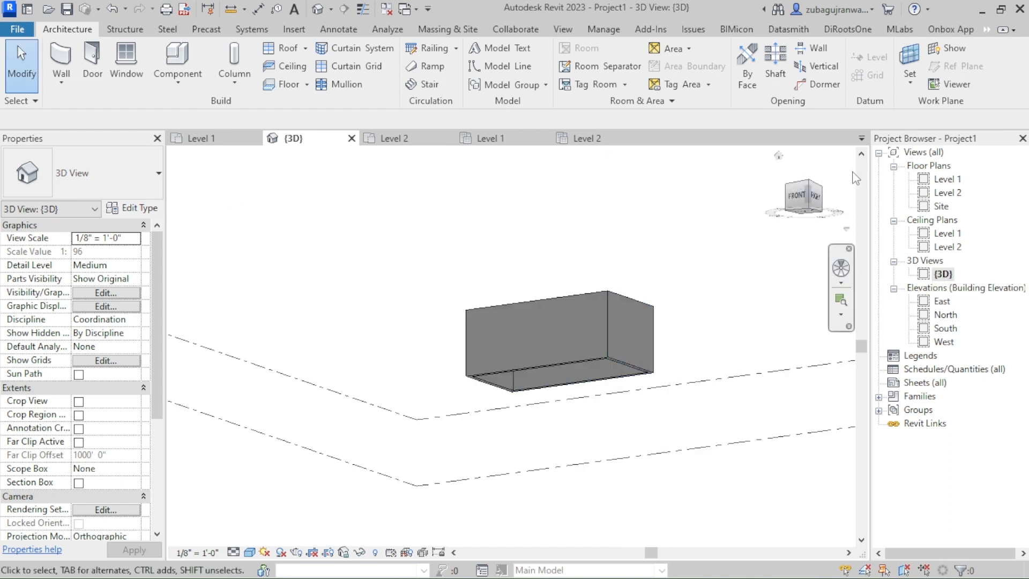
left_click_drag(818, 203, 811, 250)
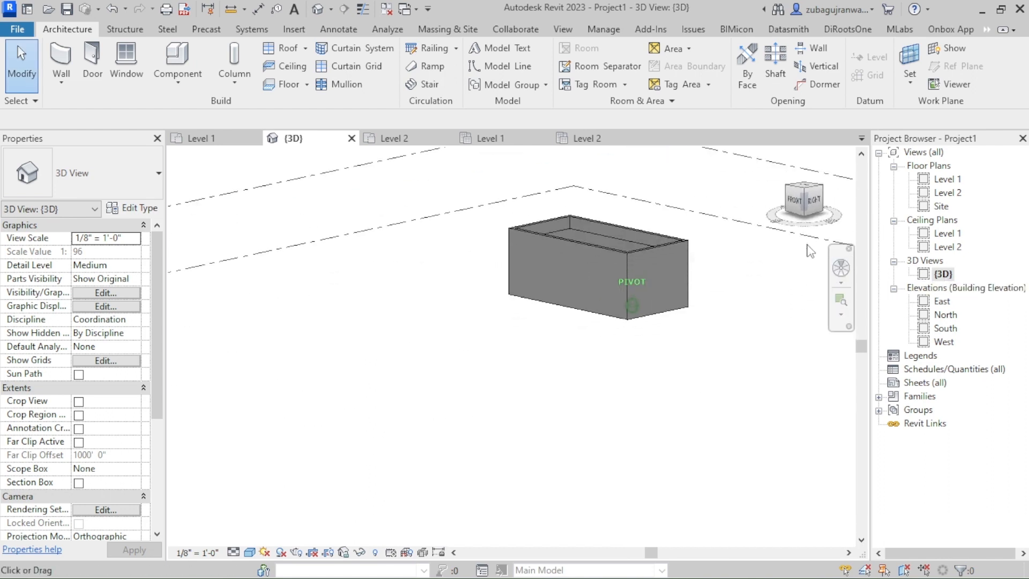
scroll(639, 367, "down", 3)
scroll(644, 277, "up", 4)
scroll(653, 293, "down", 3)
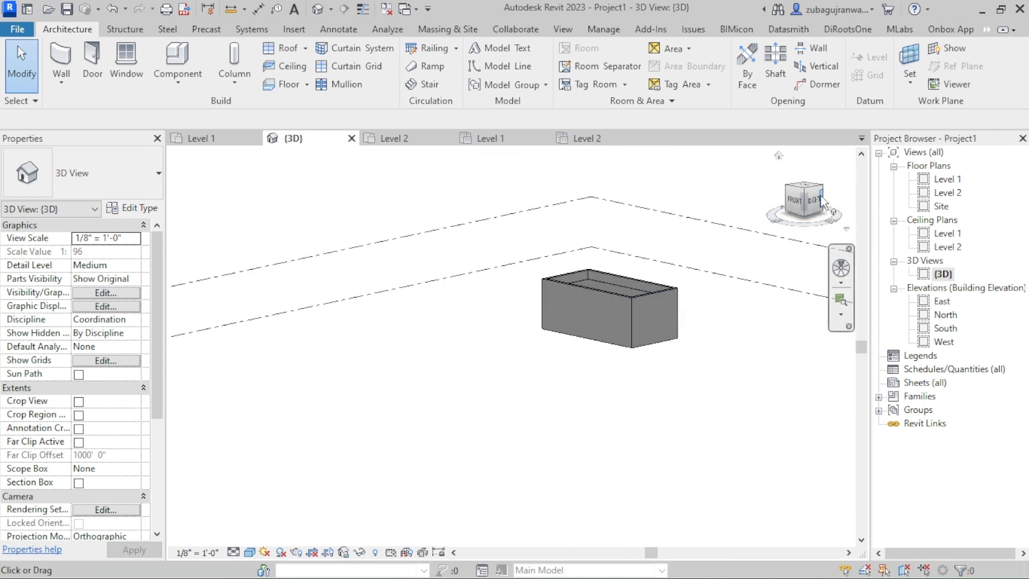
mouse_move(822, 197)
left_mouse_down()
mouse_move(832, 206)
mouse_move(821, 215)
left_mouse_up()
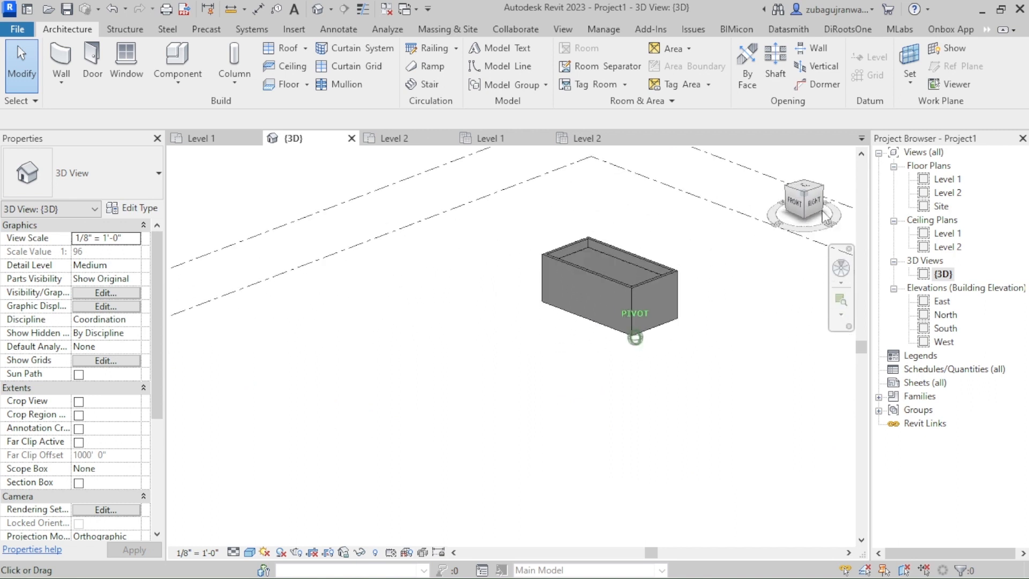
scroll(600, 254, "up", 3)
left_click(613, 253)
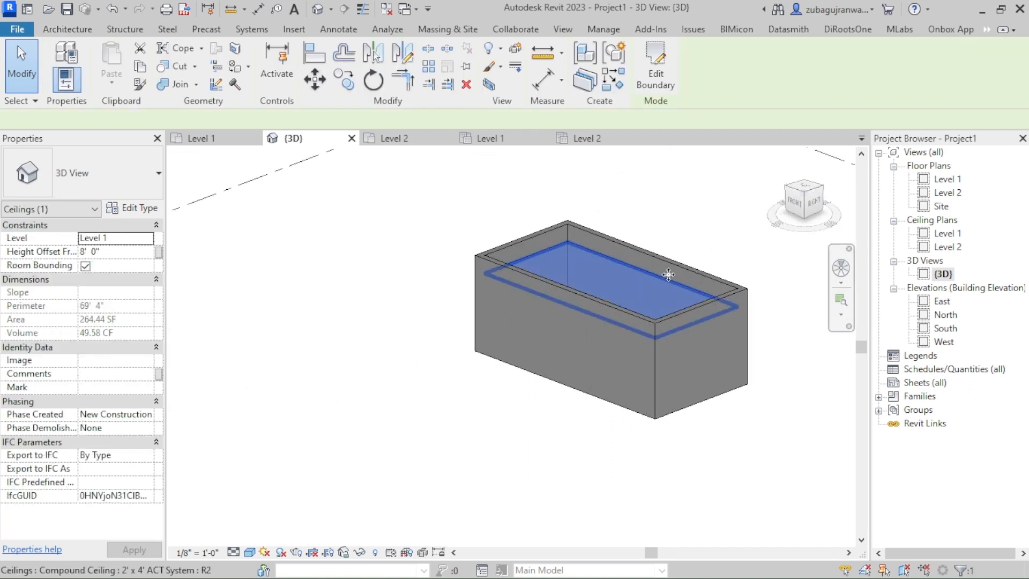
scroll(553, 291, "up", 2)
scroll(553, 291, "down", 3)
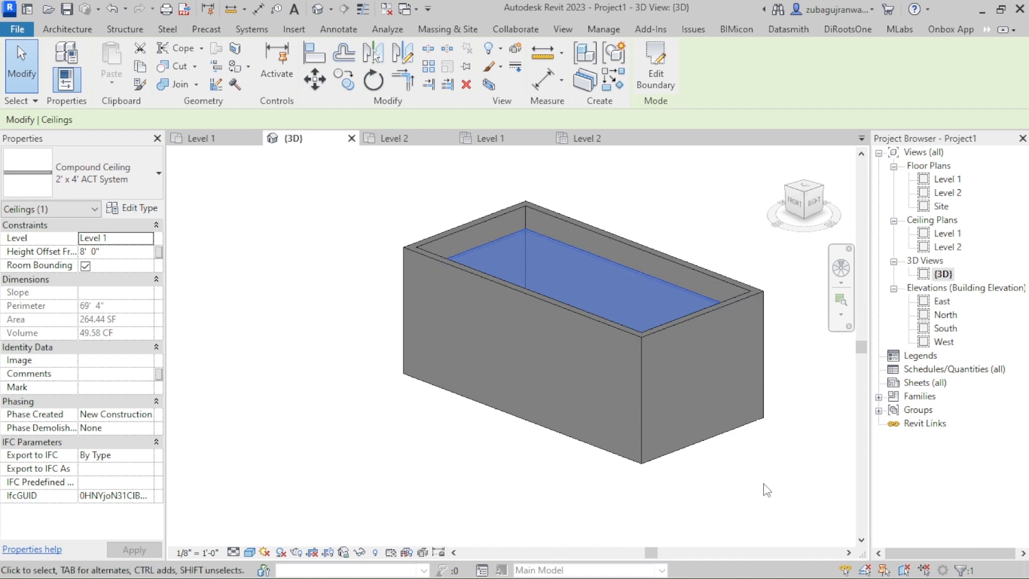
left_click(733, 486)
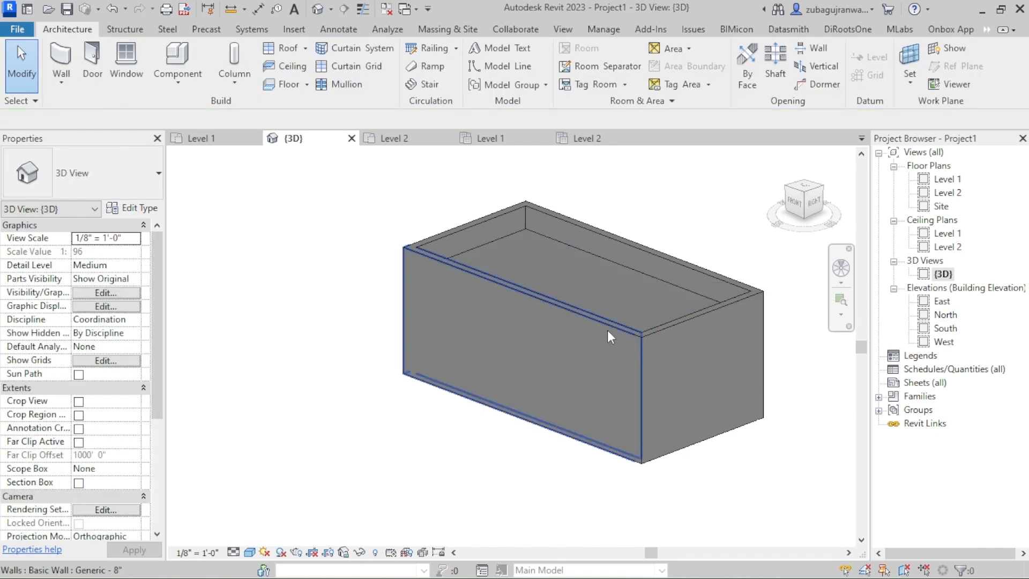
Step: Temporarily hide the long front wall in the 3D view to expose the underside of the ceiling
left_click(568, 396)
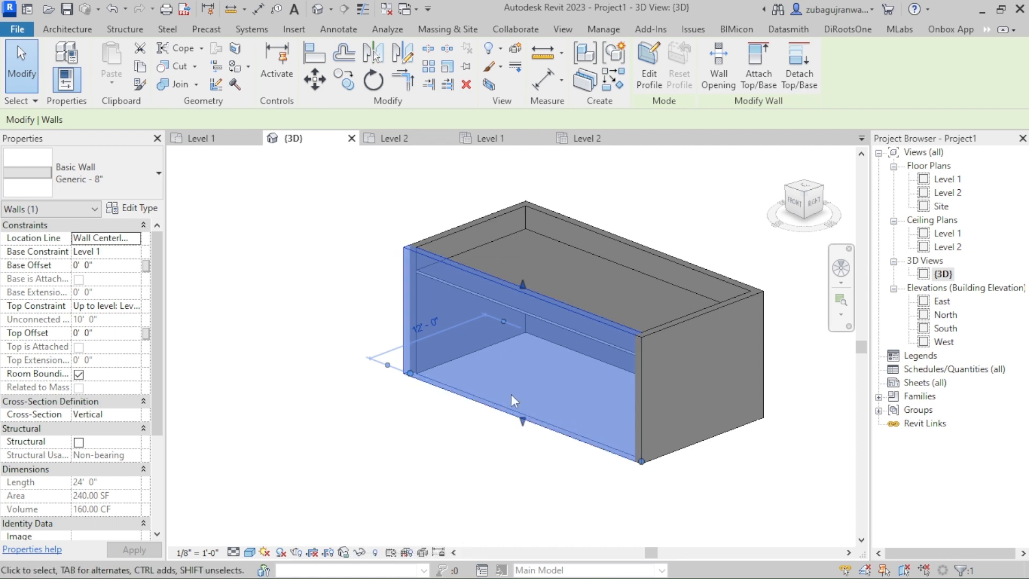
scroll(608, 298, "up", 2)
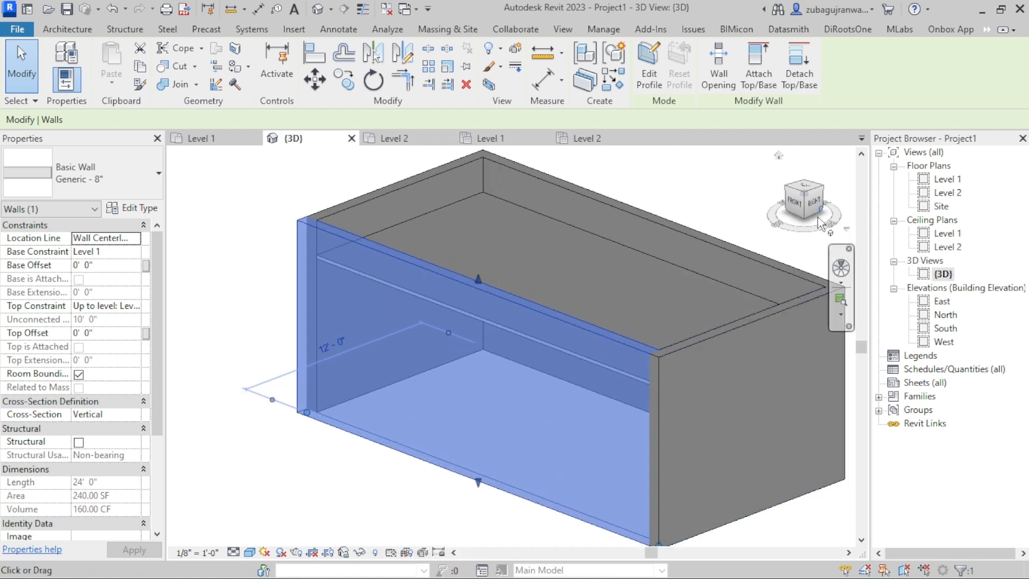
left_click_drag(797, 208, 844, 169)
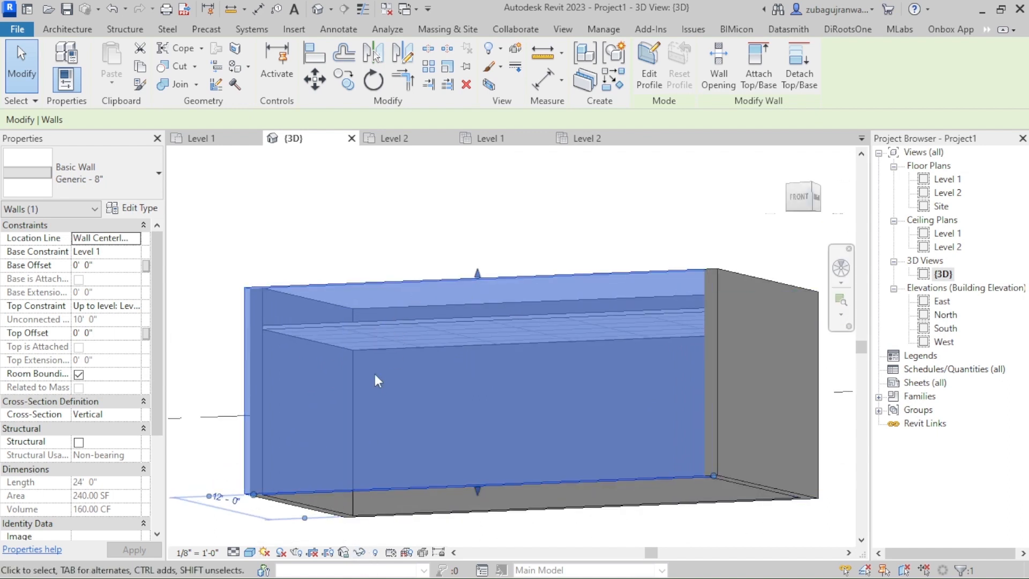
left_click(360, 552)
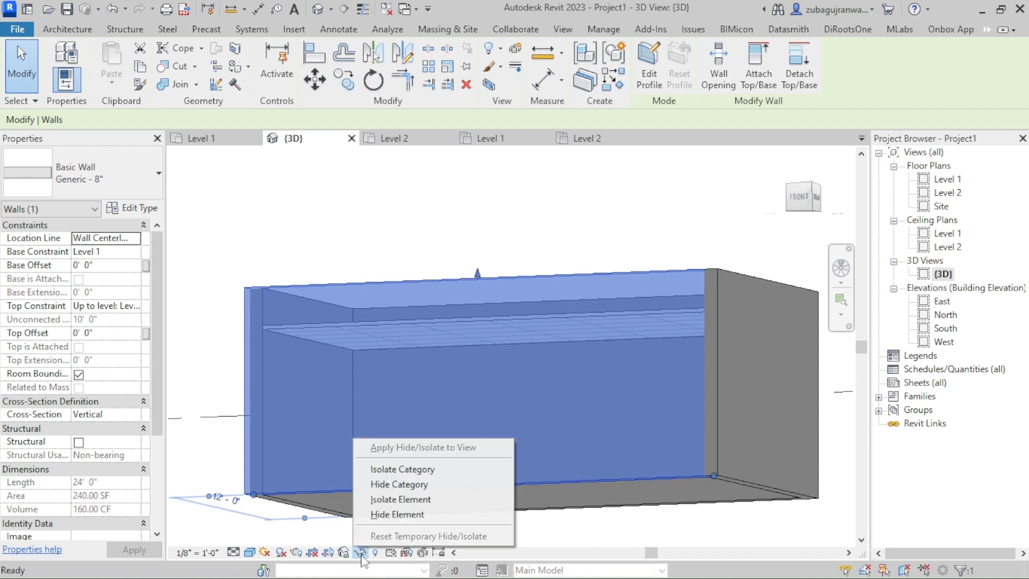
left_click(384, 516)
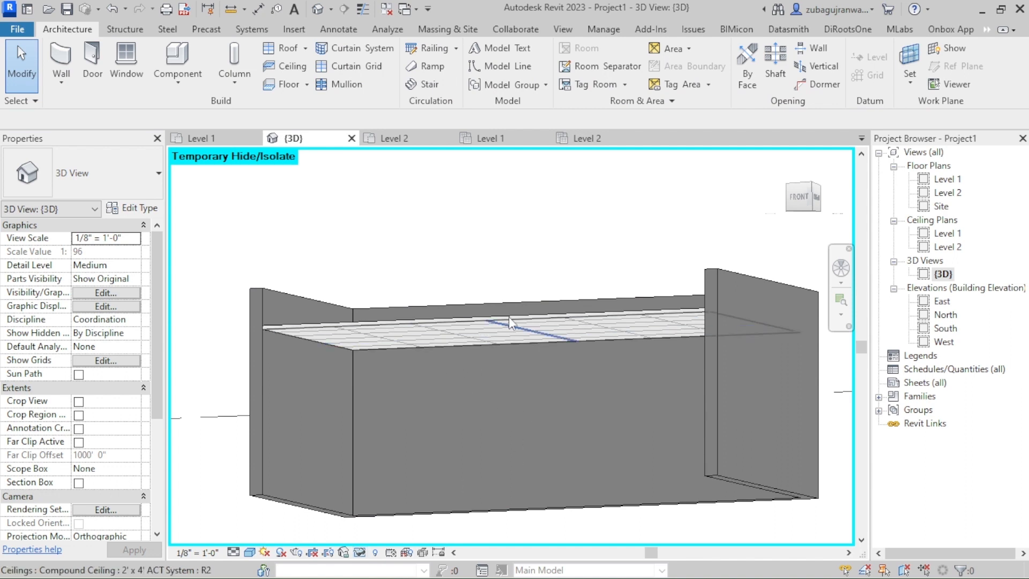
Step: Select the ceiling and change its type to 2' x 2' ACT System
left_click_drag(800, 200, 795, 193)
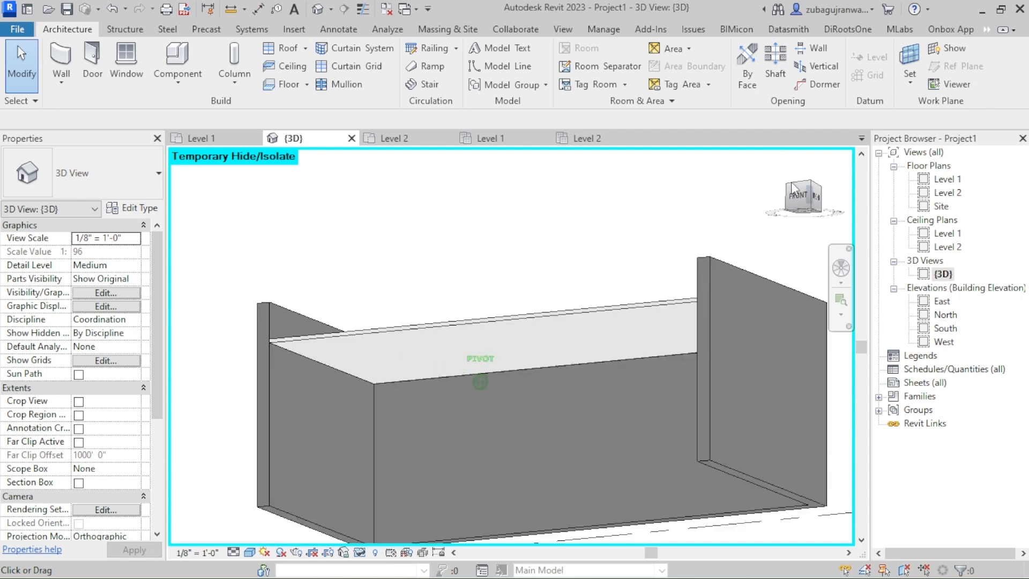
scroll(329, 344, "up", 3)
scroll(320, 316, "down", 2)
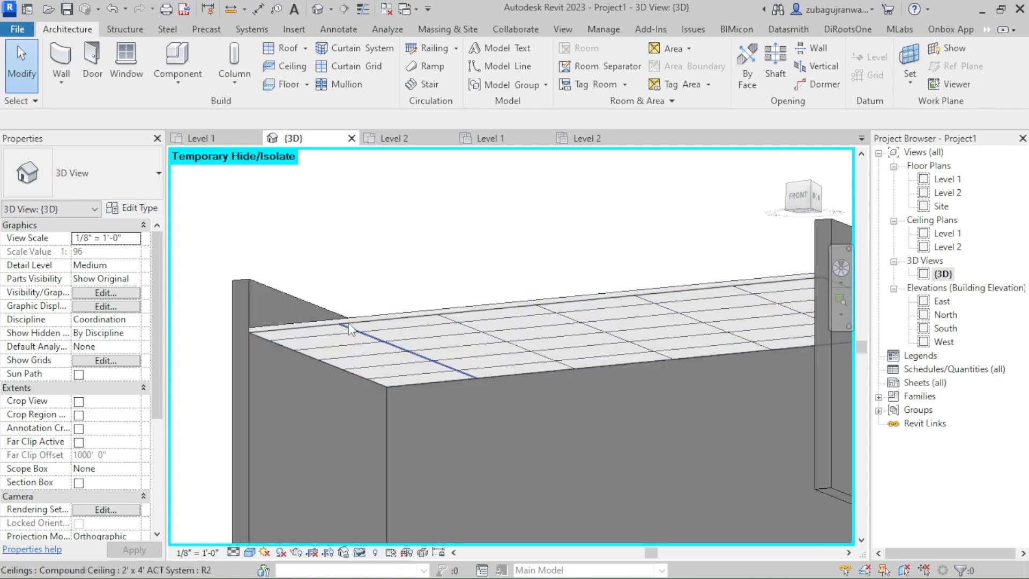
left_click(350, 328)
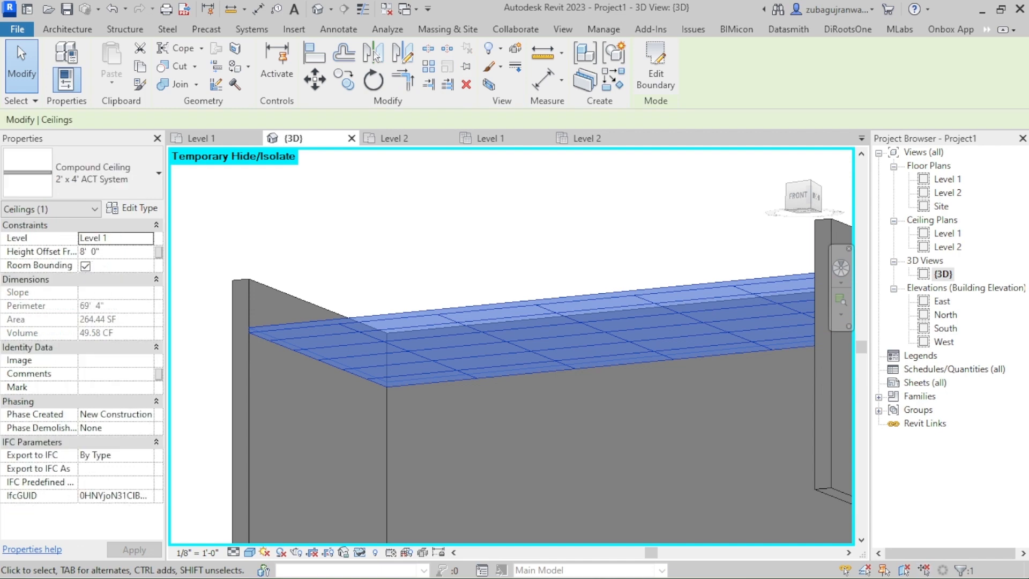
left_click(128, 187)
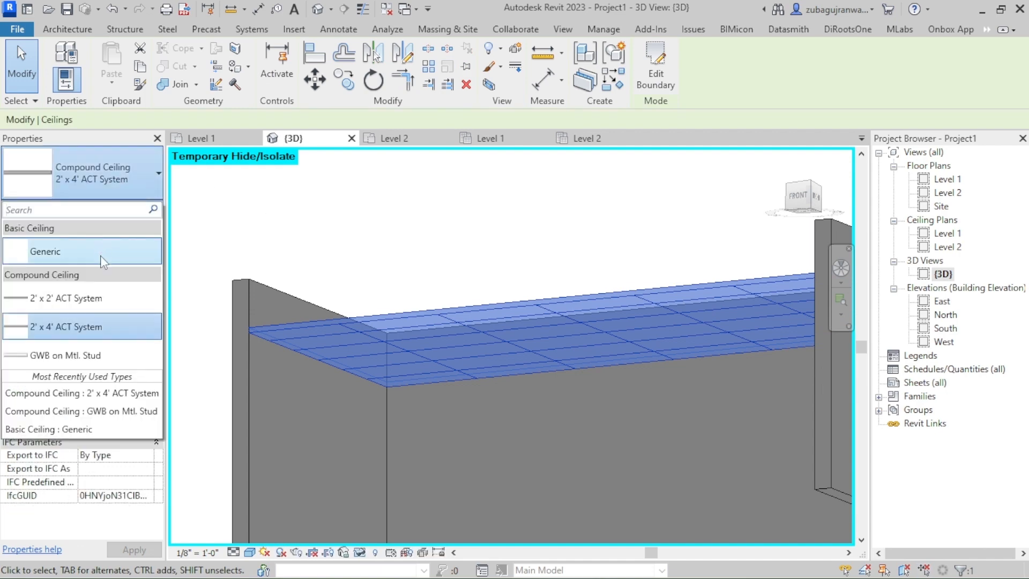
left_click(80, 297)
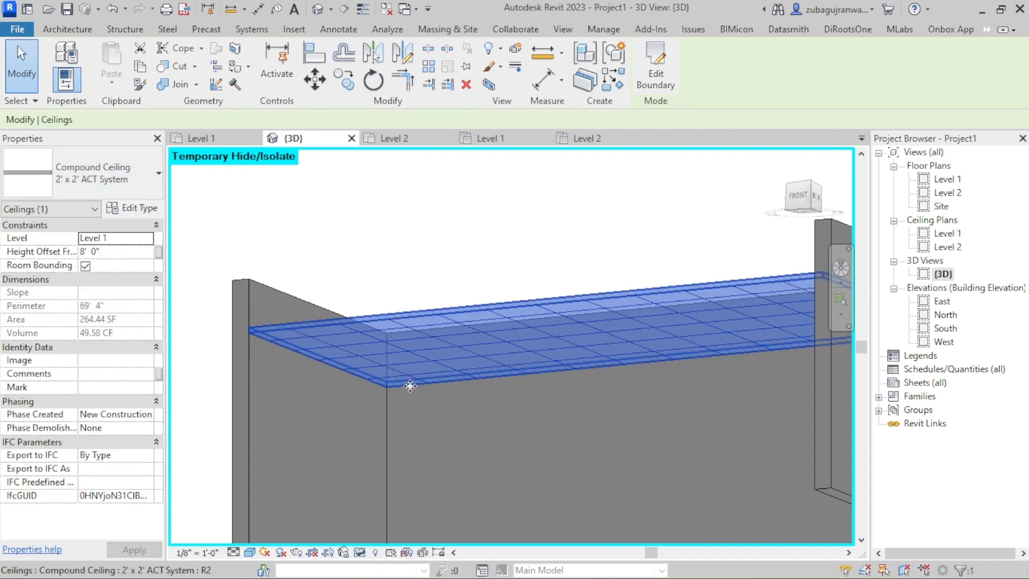
Step: Try the Generic basic type on the selected ceiling and switch it to GWB on Mtl. Stud
left_click(98, 186)
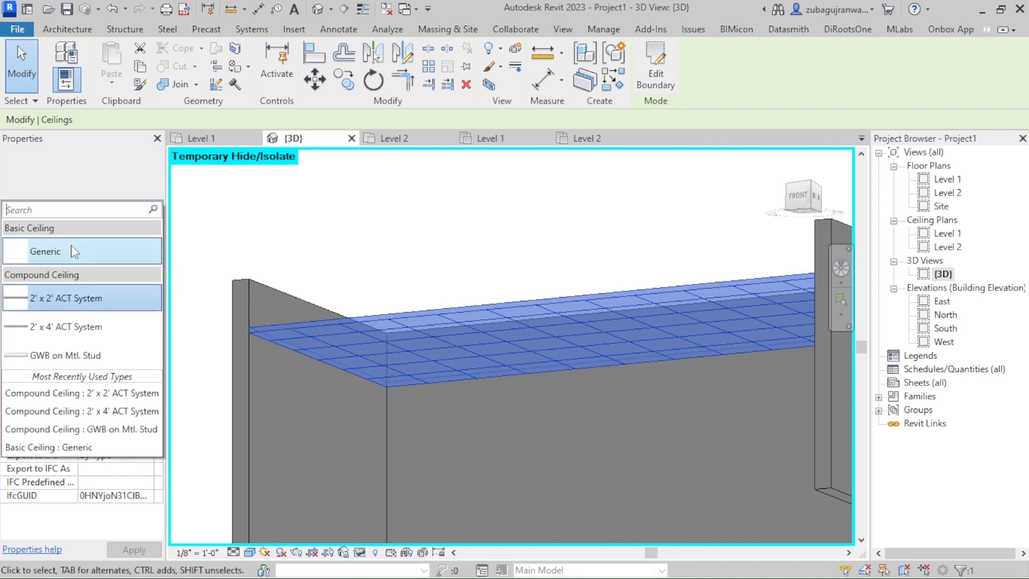
left_click(78, 259)
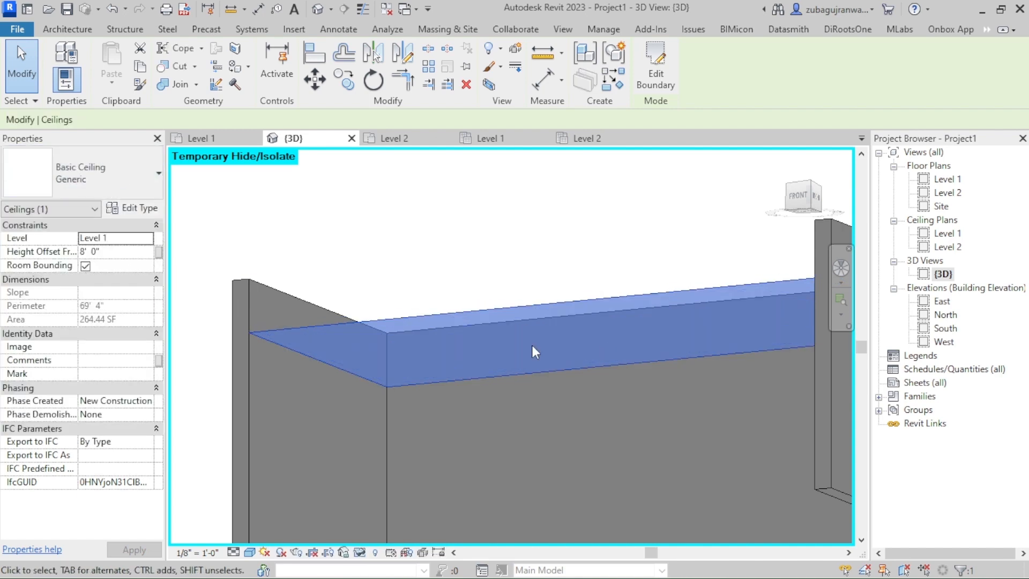
left_click(98, 177)
left_click(71, 353)
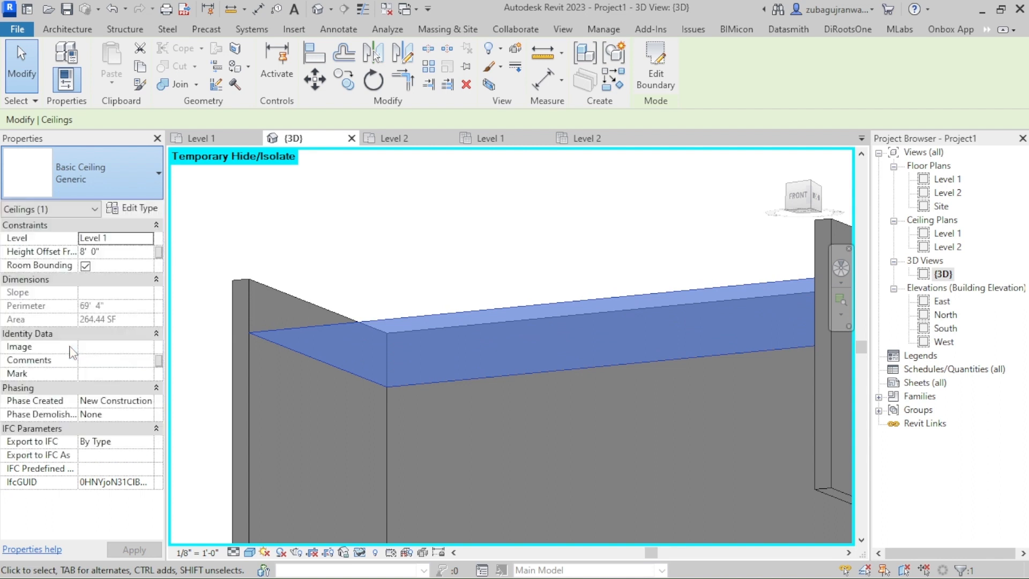
Step: Change the selected ceiling's type to 2' x 4' ACT System and inspect its grid from below in the 3D view
left_click(136, 188)
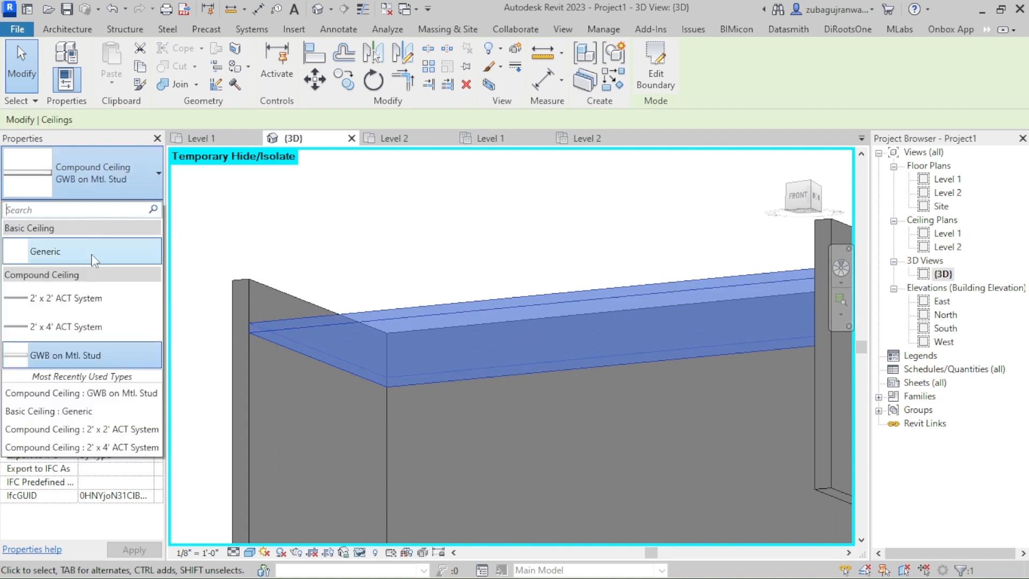
left_click(71, 324)
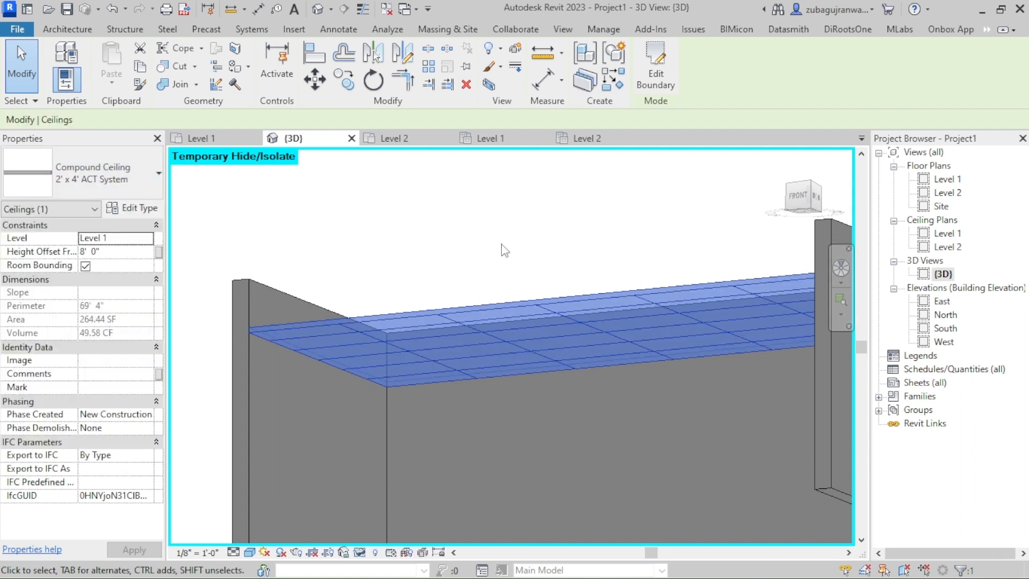
left_click(406, 250)
scroll(351, 233, "down", 3)
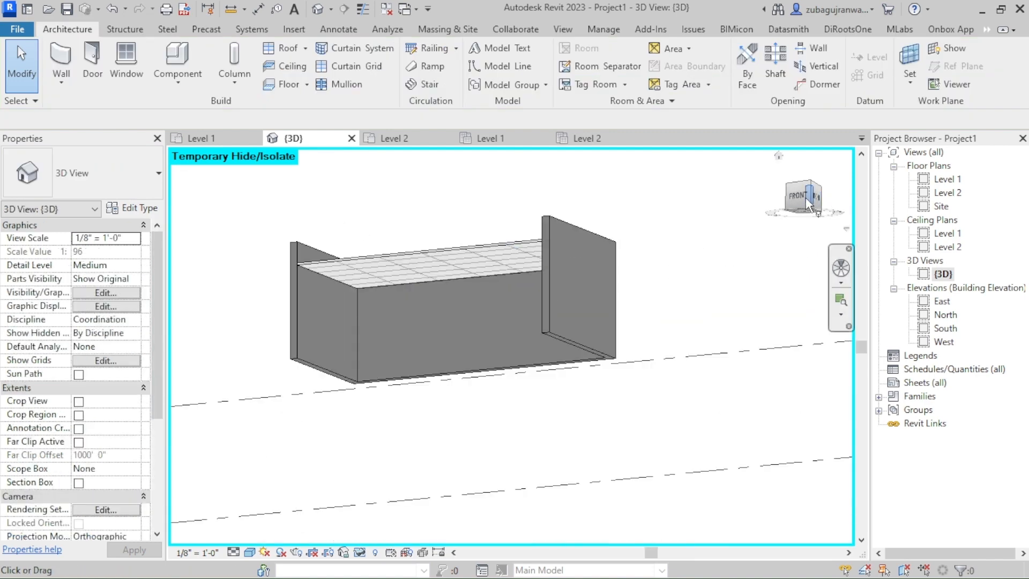
left_click_drag(806, 197, 792, 258)
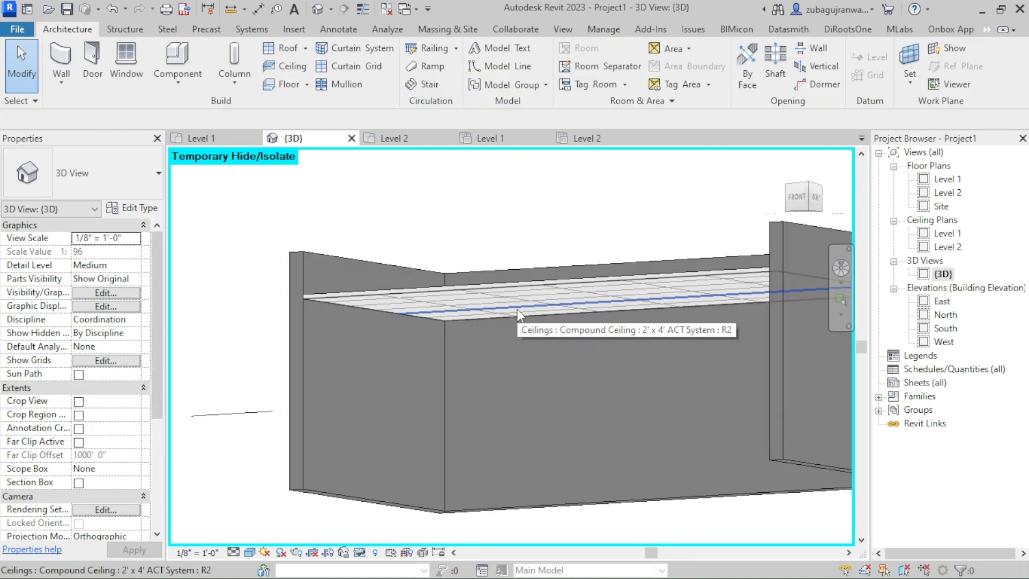
scroll(511, 293, "up", 3)
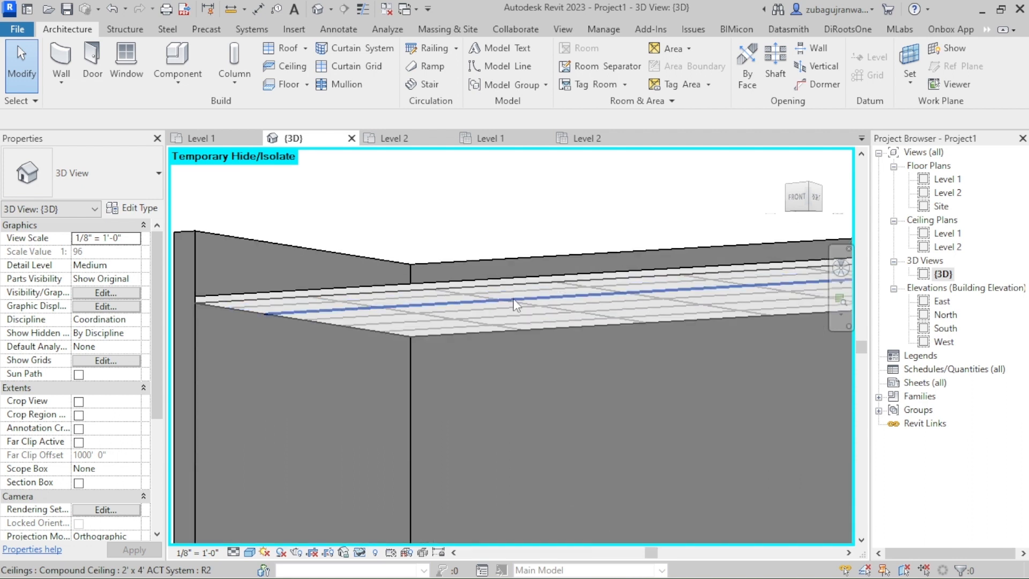
scroll(515, 302, "down", 4)
middle_click_drag(513, 326, 509, 395)
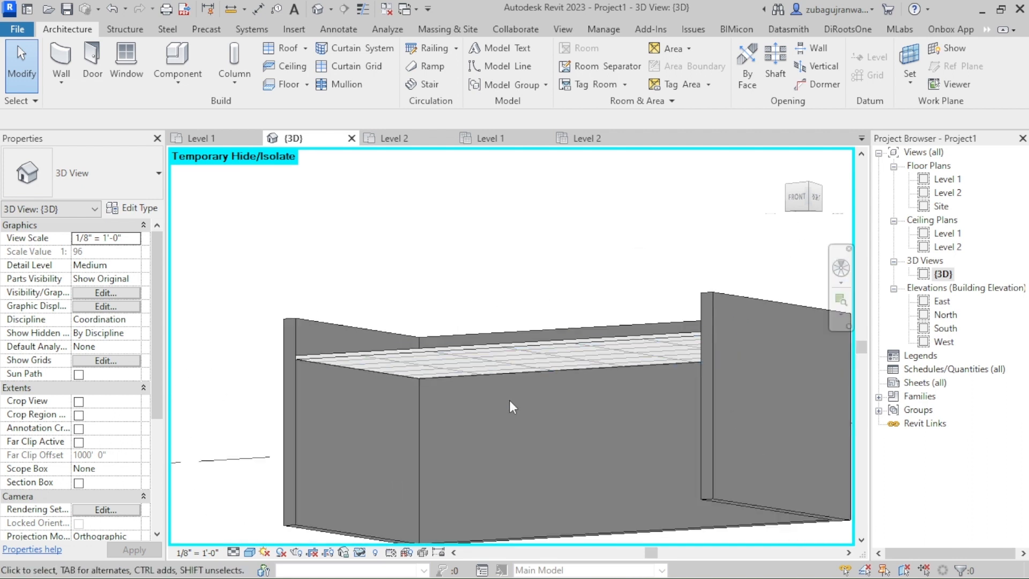
Step: Open the Level 1 ceiling plan and start placing a component
double_click(945, 233)
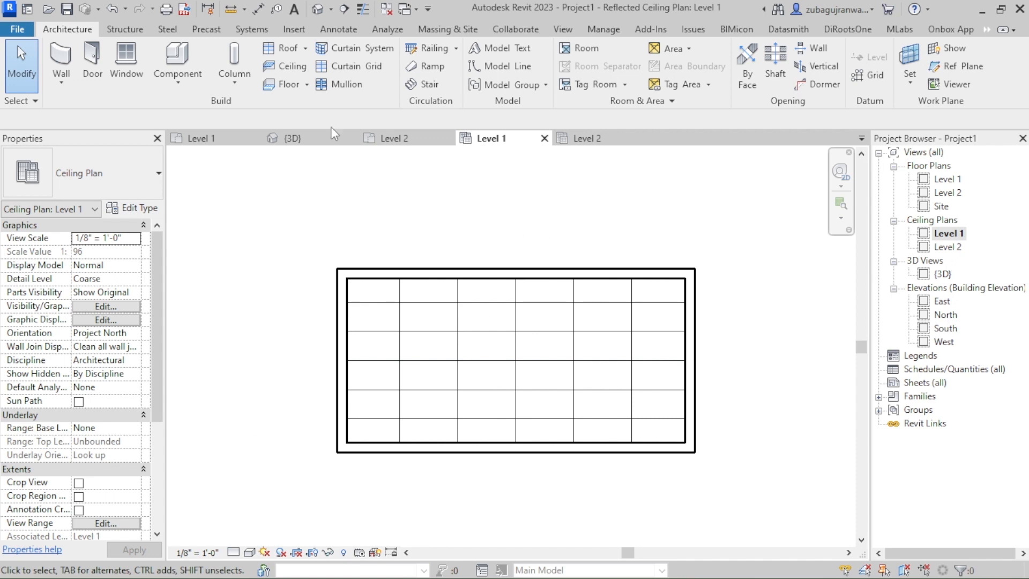
left_click(188, 62)
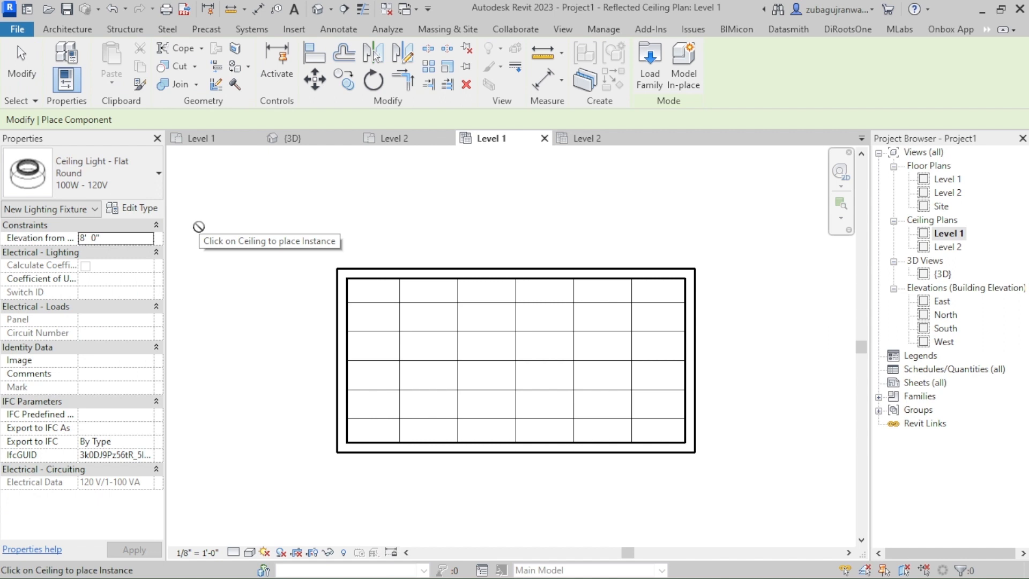
Step: Look through the component types already loaded in the project for a suitable ceiling light
left_click(118, 185)
scroll(105, 260, "up", 1)
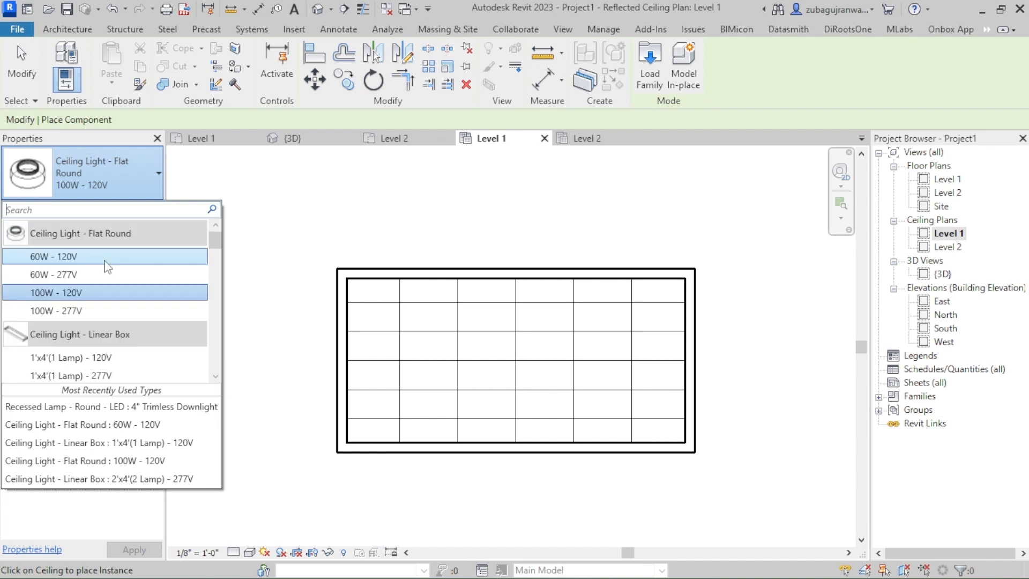
scroll(104, 261, "down", 4)
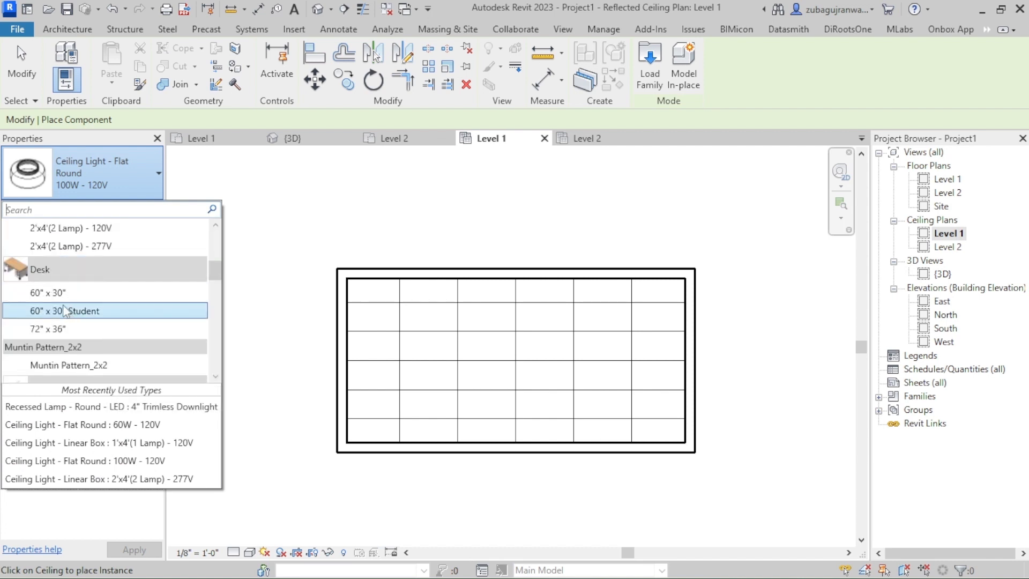
scroll(64, 310, "down", 2)
scroll(63, 300, "up", 1)
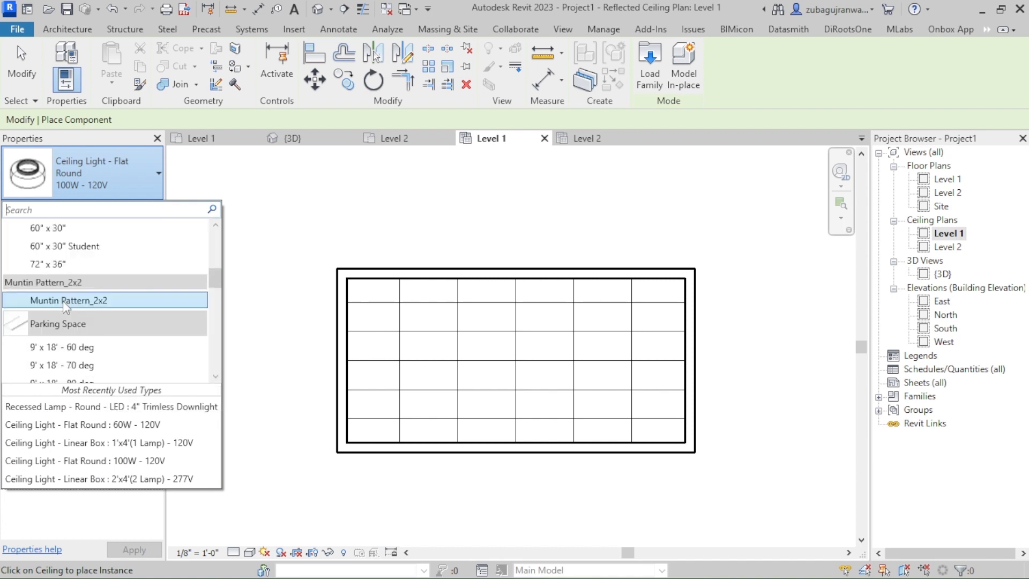
scroll(62, 301, "down", 1)
scroll(110, 321, "down", 2)
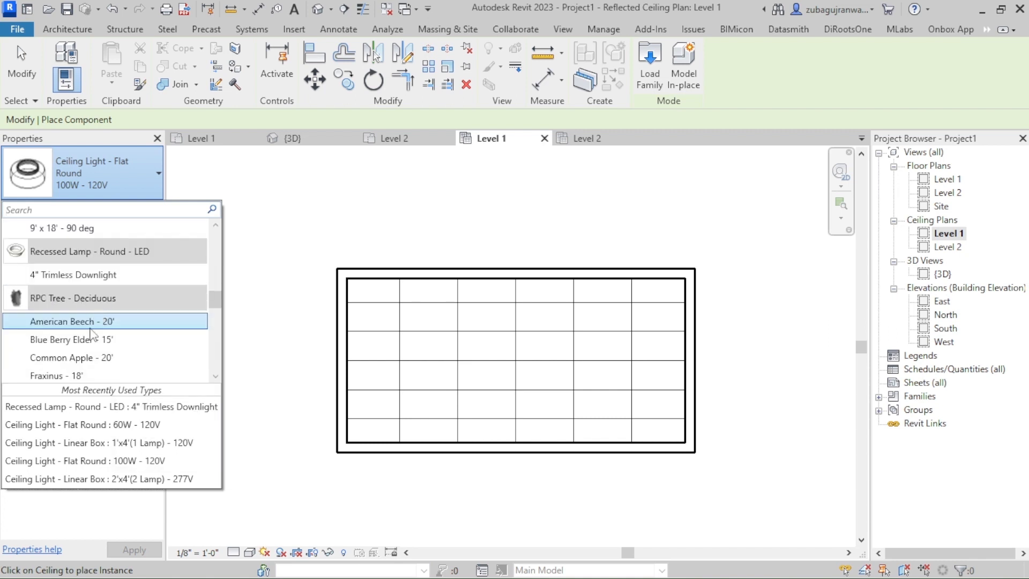
scroll(92, 335, "down", 5)
scroll(96, 329, "up", 10)
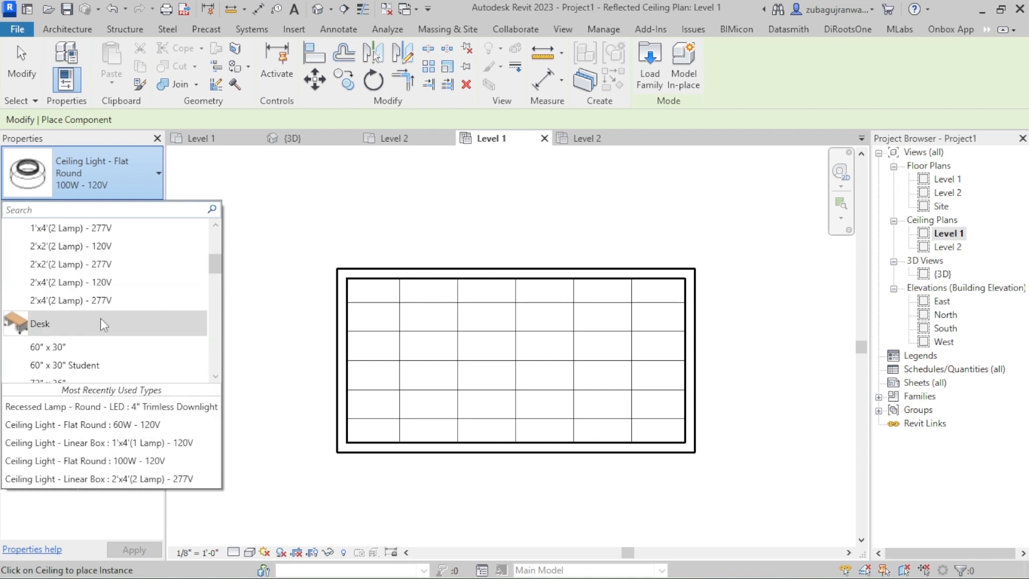
left_click(727, 94)
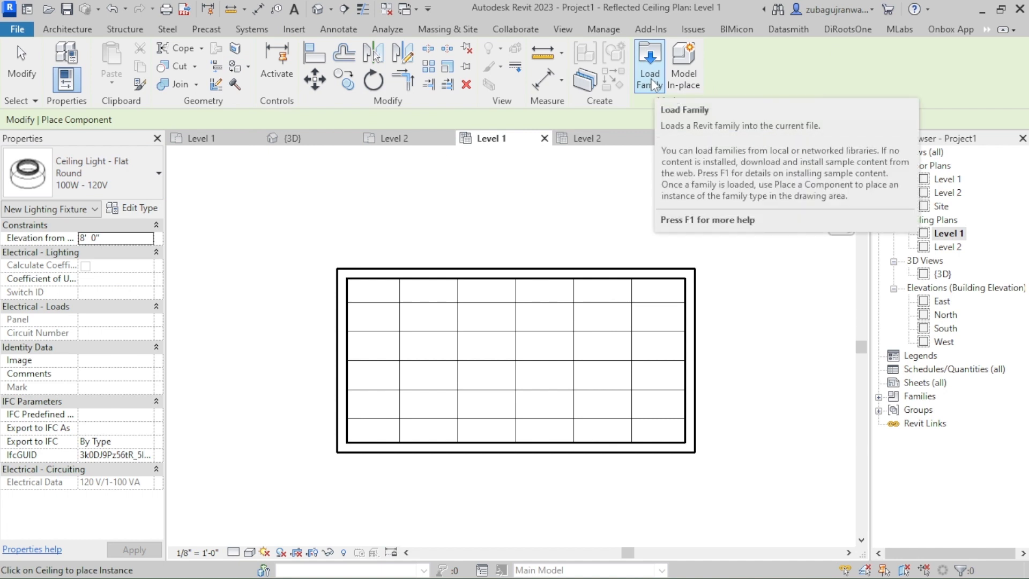
Step: Start loading a family and browse to the English-Imperial library's Lighting > Architectural > Internal folder
left_click(655, 86)
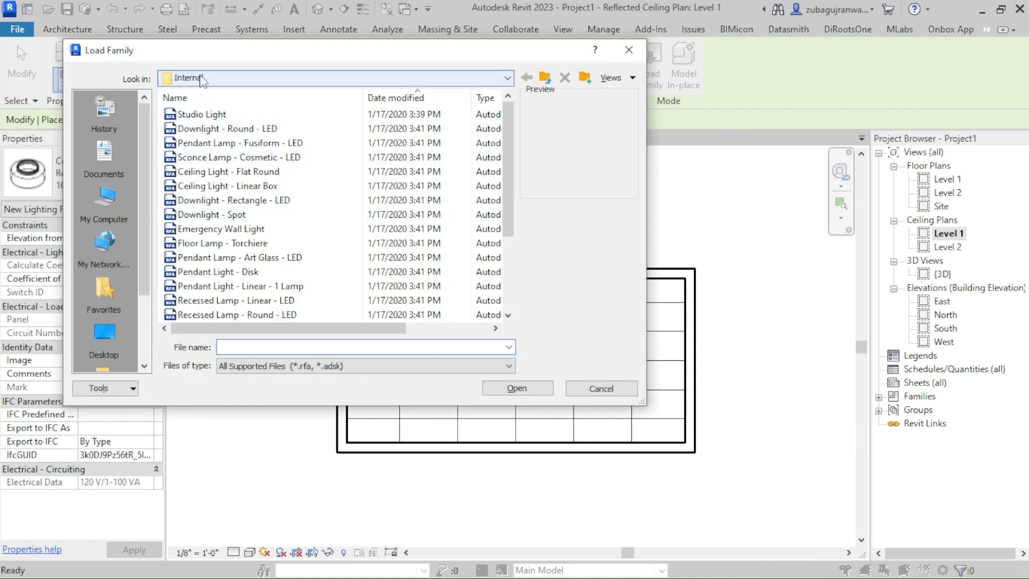
left_click(199, 78)
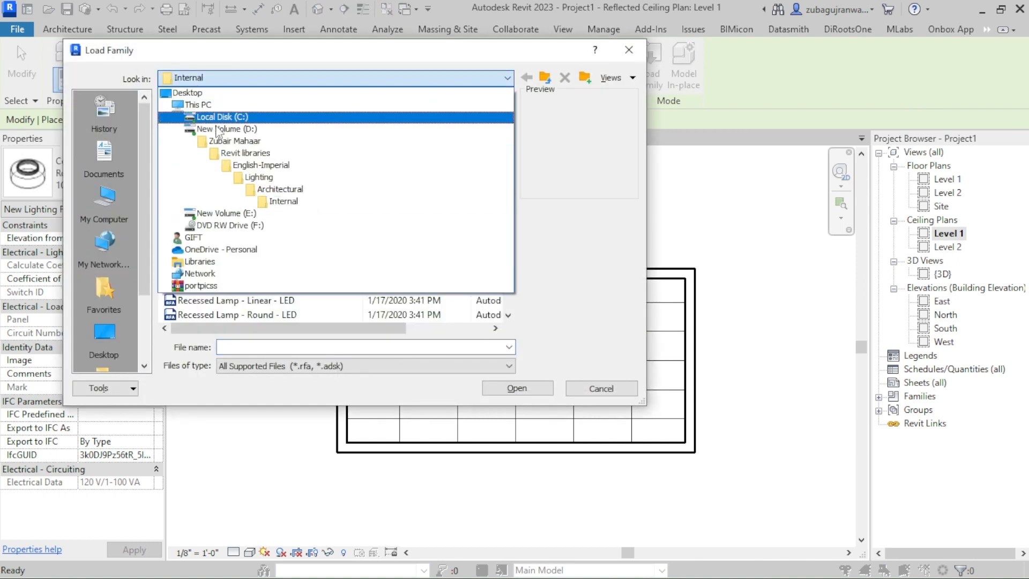
left_click(270, 169)
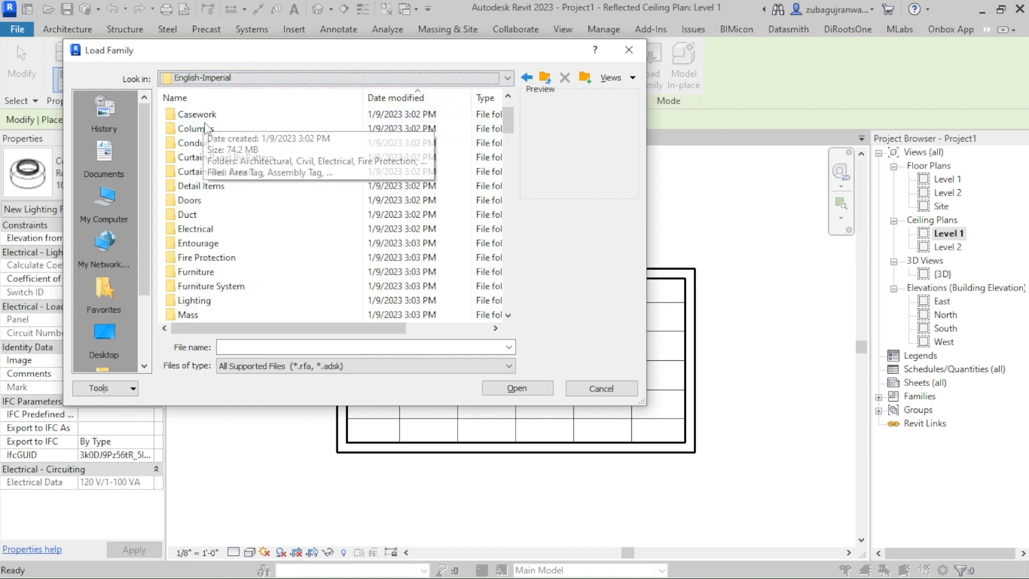
scroll(206, 127, "down", 3)
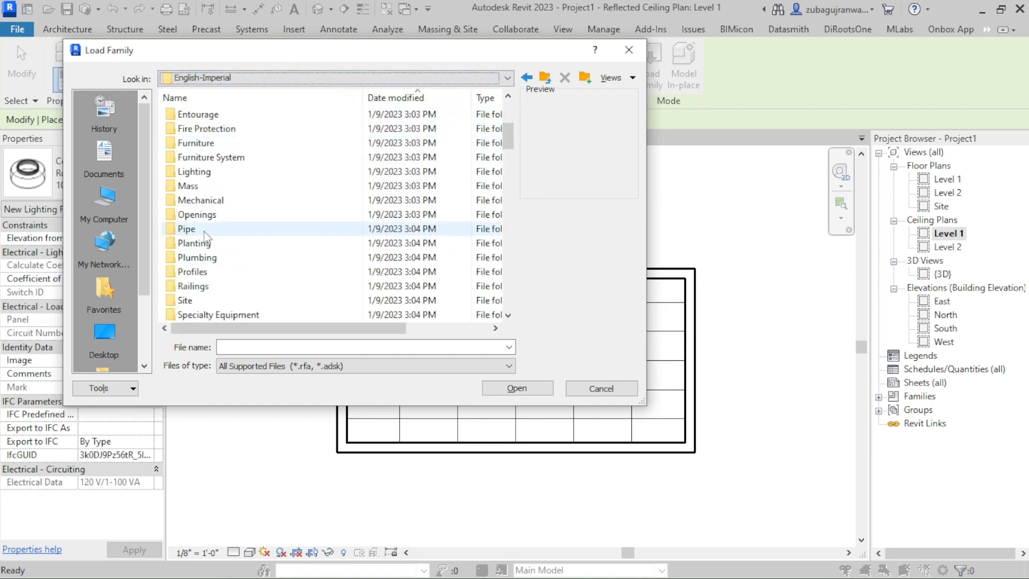
scroll(206, 237, "up", 3)
scroll(207, 238, "down", 1)
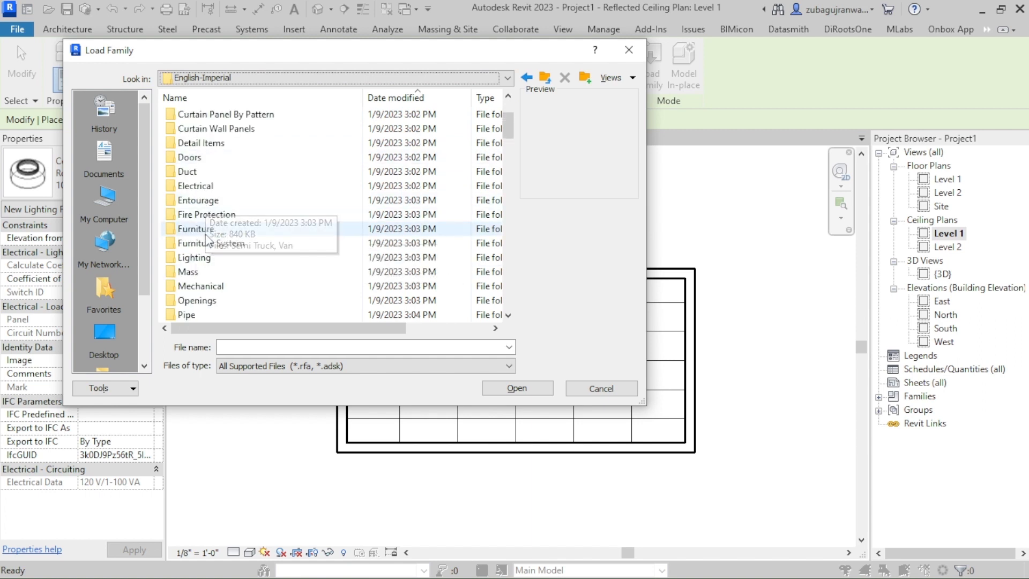
double_click(207, 259)
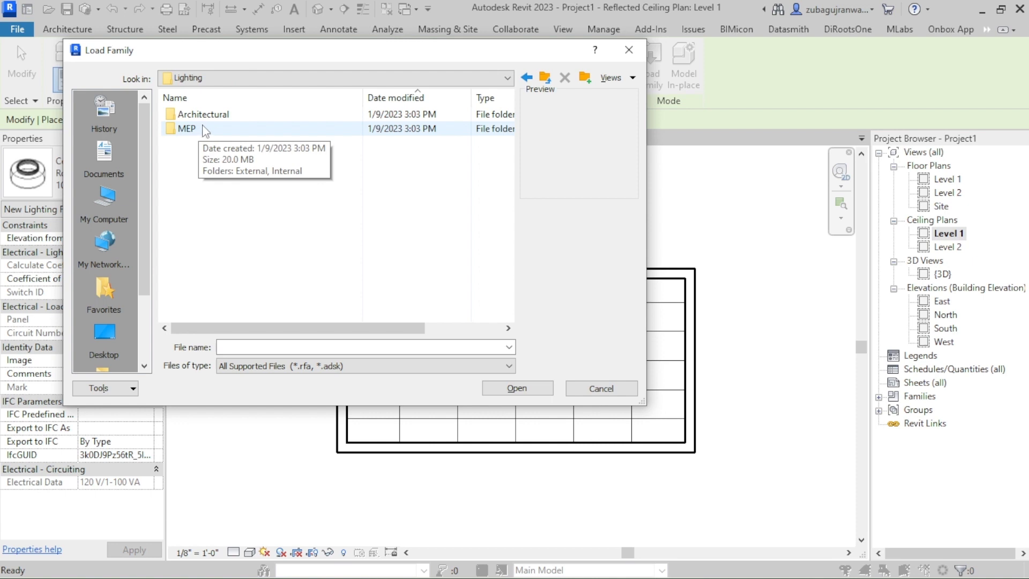
double_click(198, 114)
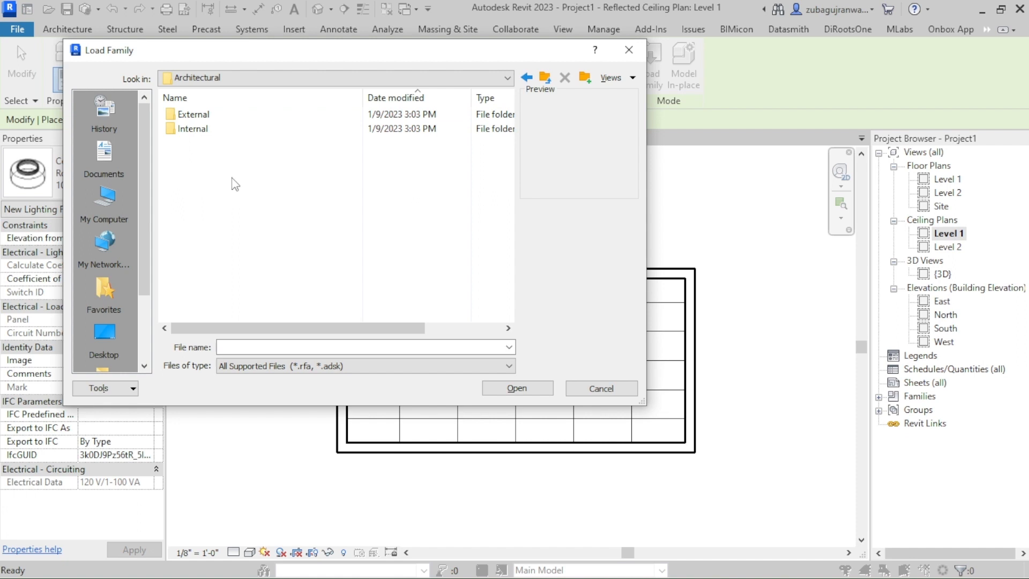
double_click(214, 128)
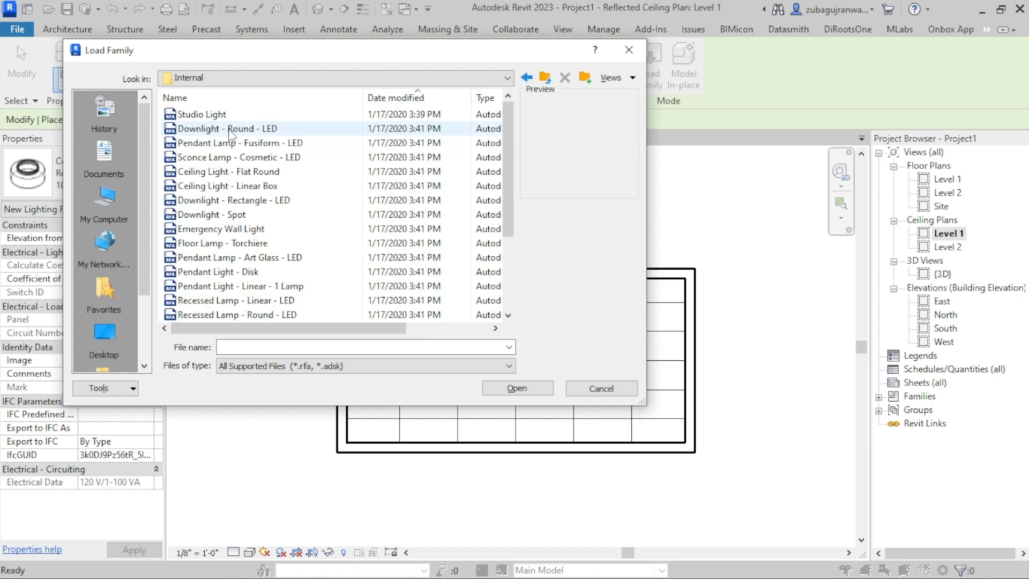
Step: Preview the light families in the Internal folder, including Studio Light, Ceiling Light - Linear Box and Downlight - Rectangle - LED
scroll(219, 133, "down", 2)
scroll(219, 132, "up", 2)
left_click(214, 119)
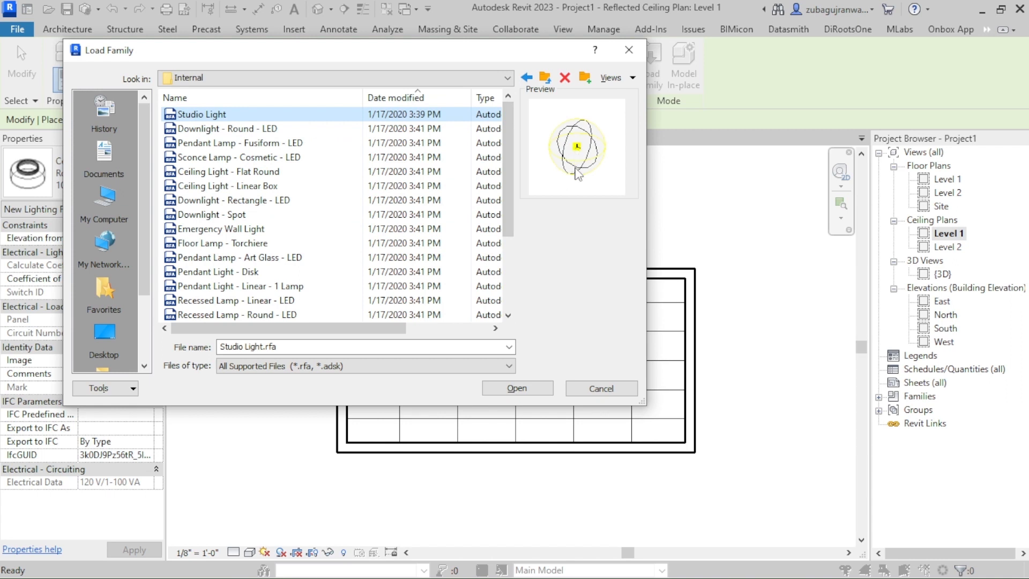
key("Down")
key("Down")
key("Down")
key("Down")
key("Down")
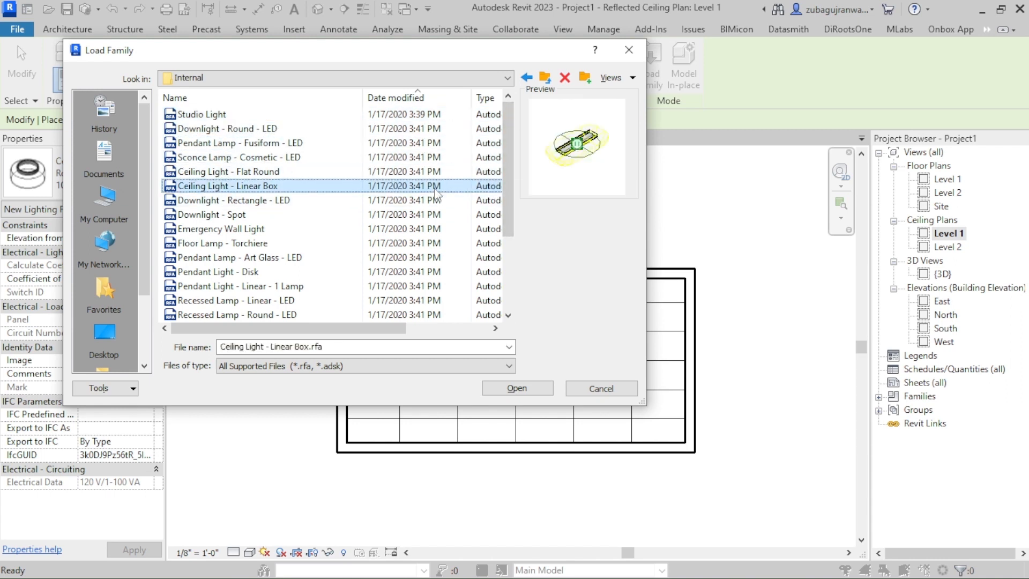
key("Down")
key("Down")
key("Down")
key("Down")
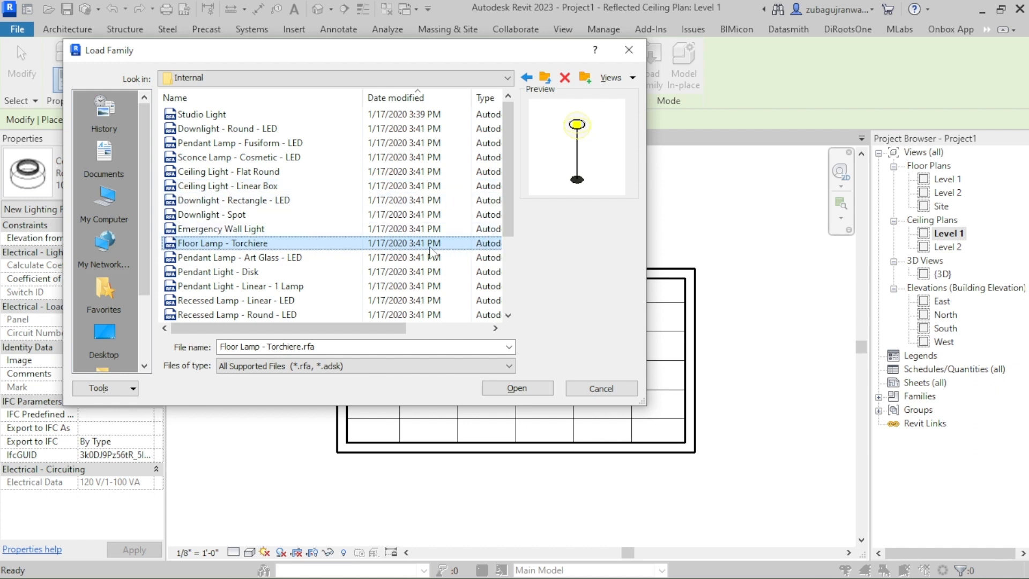
key("Down")
key("Down")
scroll(353, 217, "down", 1)
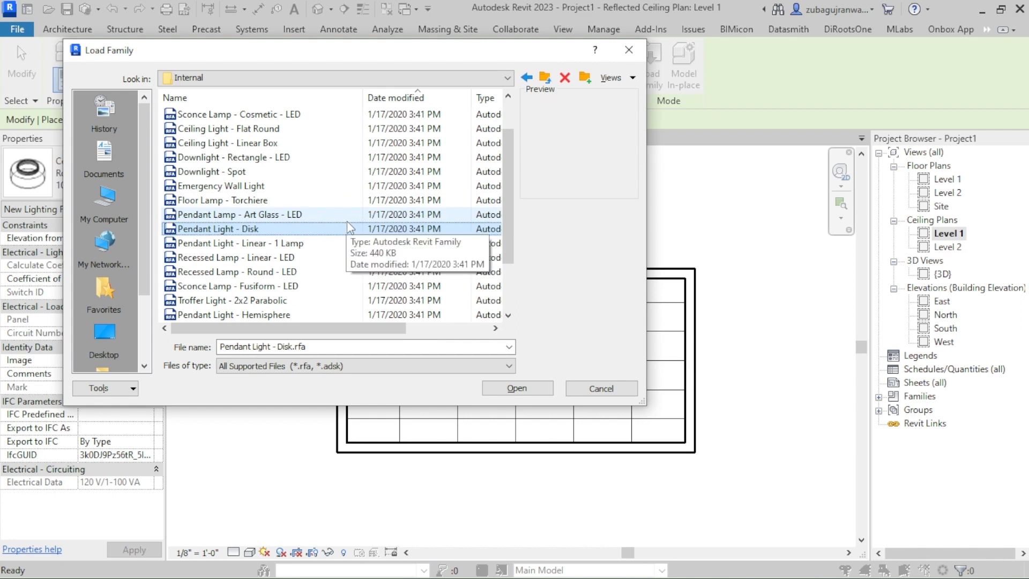
key("Down")
key("Down")
key("Down")
key("Down")
key("Down")
key("Down")
key("Down")
key("Down")
key("Down")
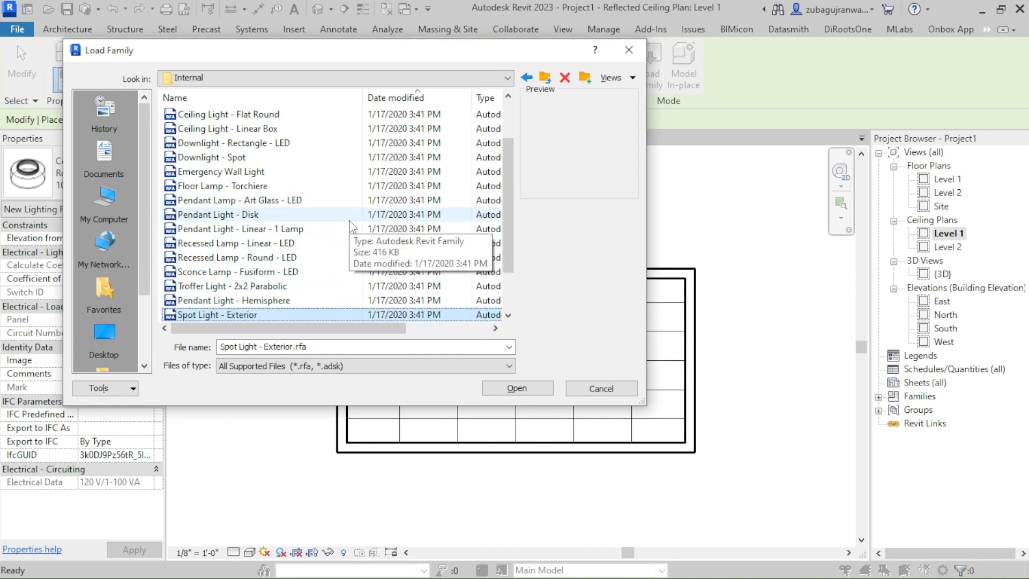
key("Up")
key("Up")
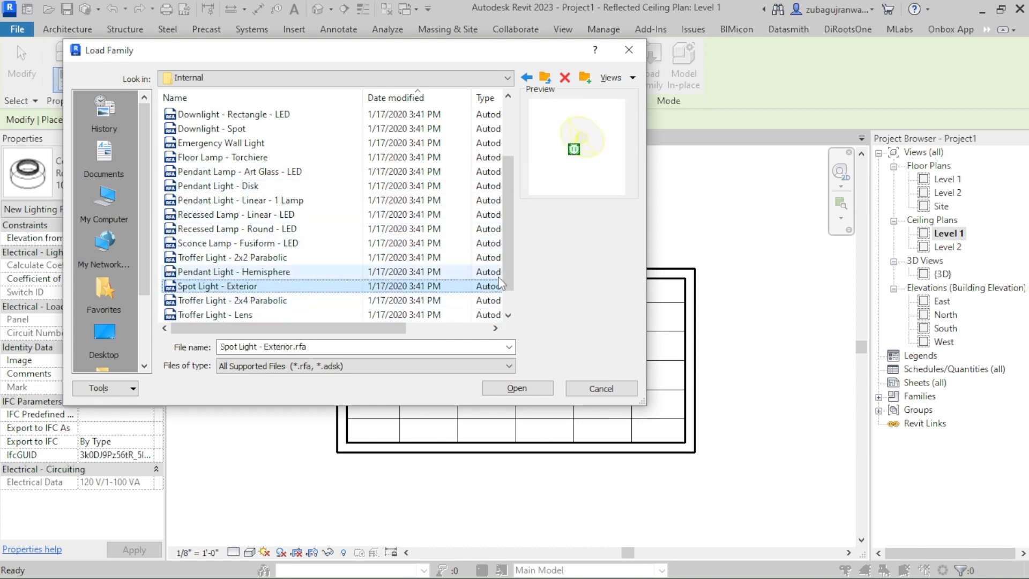
left_click_drag(509, 273, 505, 217)
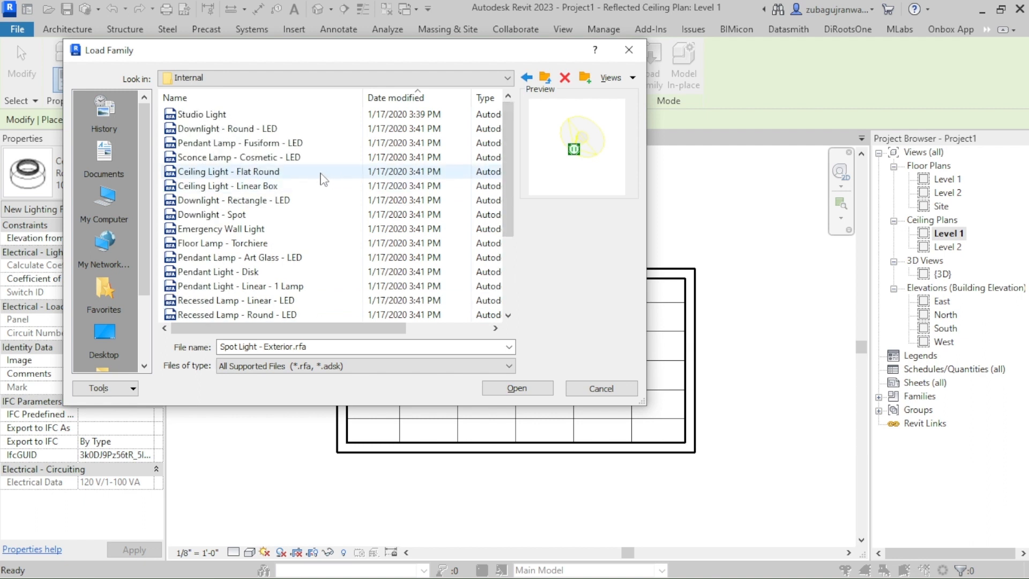
left_click(239, 188)
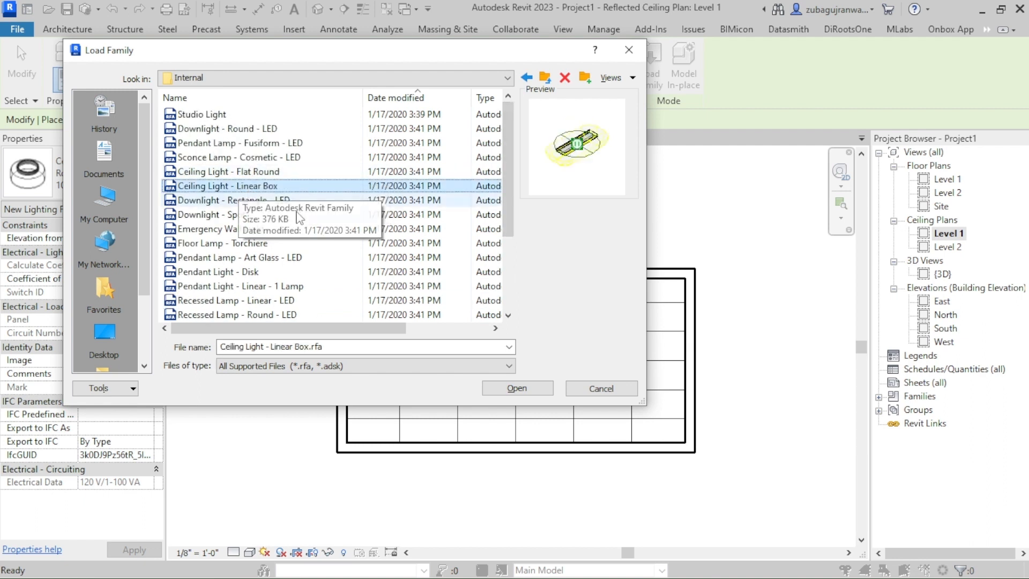
left_click(255, 203)
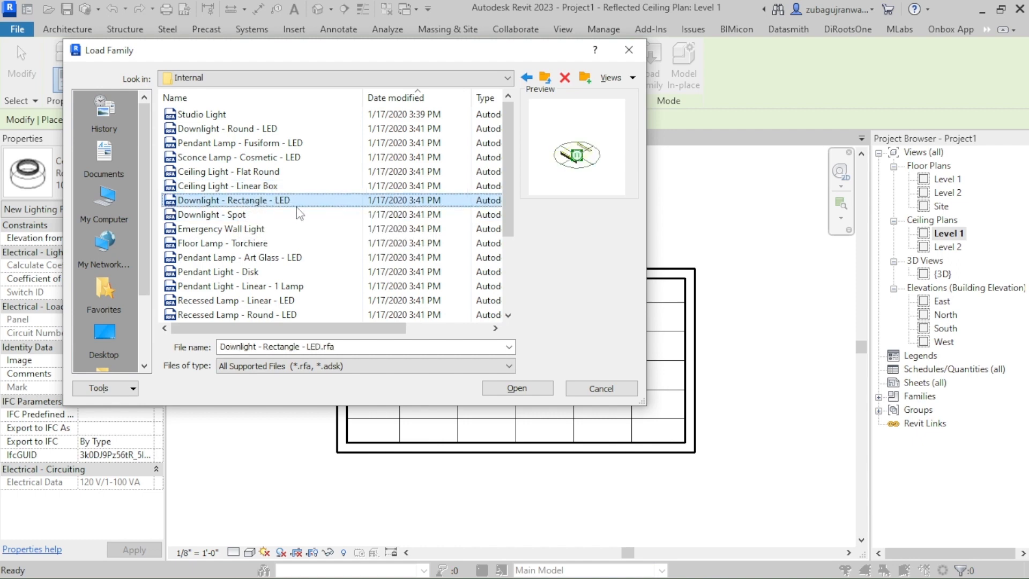
Step: Load the Troffer Light - 2x4 Parabolic family for placement on the Level 1 ceiling
scroll(322, 225, "down", 3)
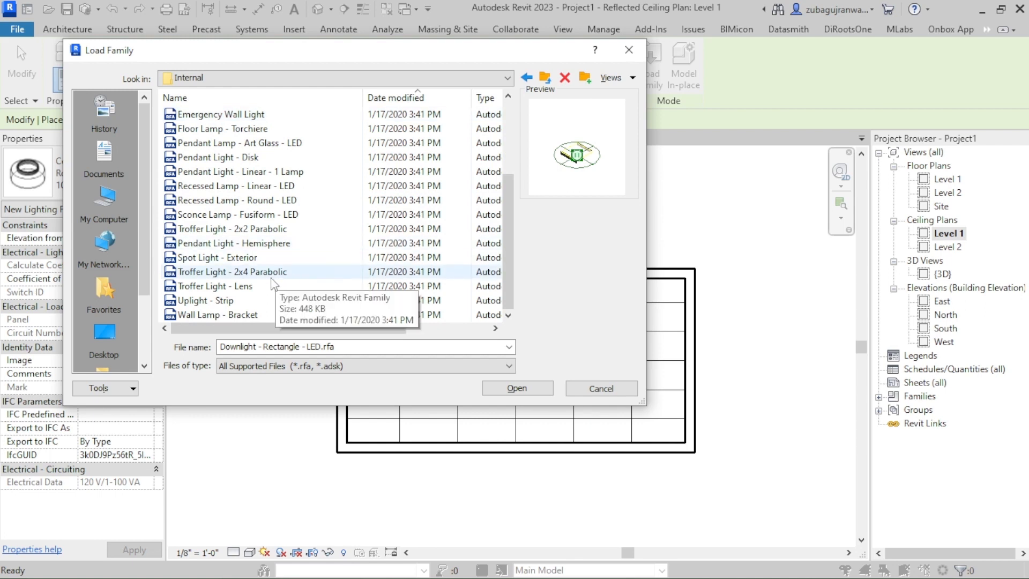
left_click(252, 287)
left_click(246, 274)
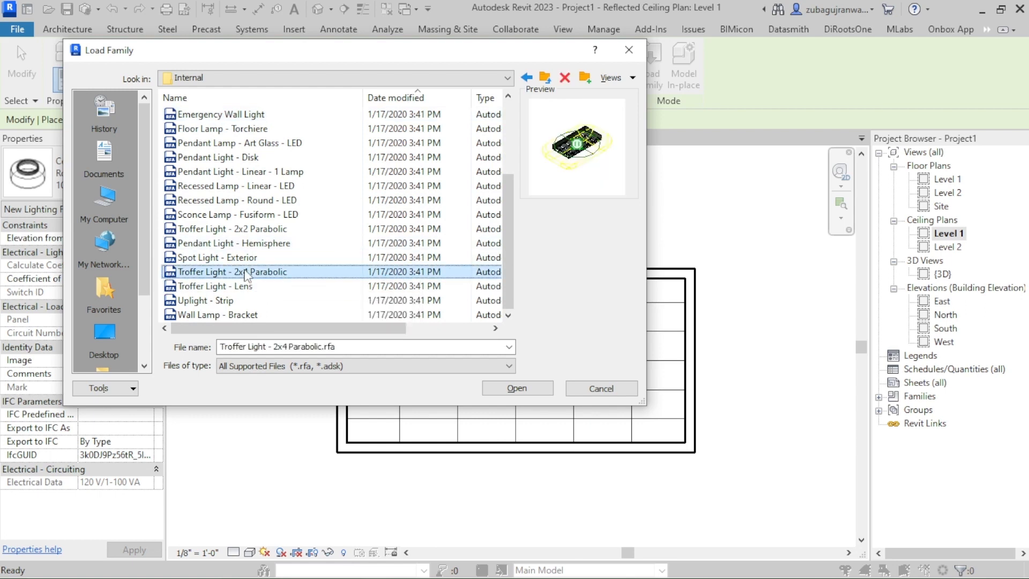
left_click(515, 387)
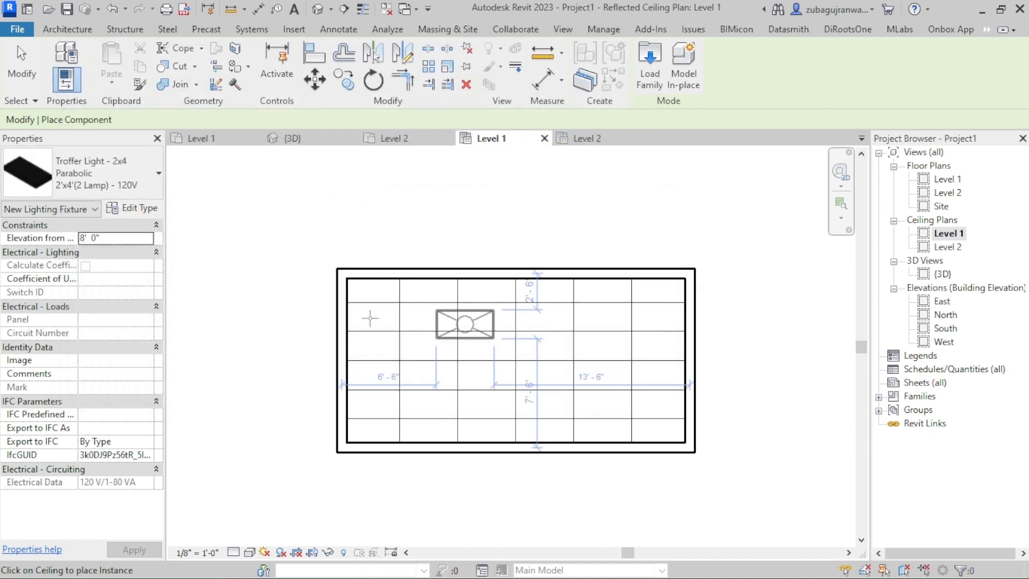
scroll(407, 312, "up", 3)
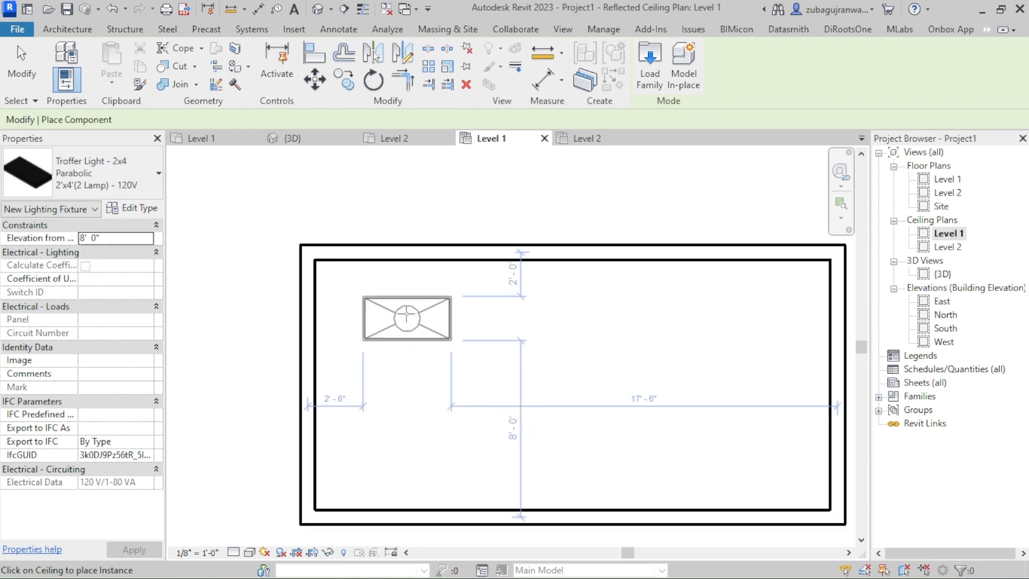
Step: Review the type properties of the Troffer Light - 2x4 Parabolic 2'x4'(2 Lamp) - 120V without changing them
left_click(137, 208)
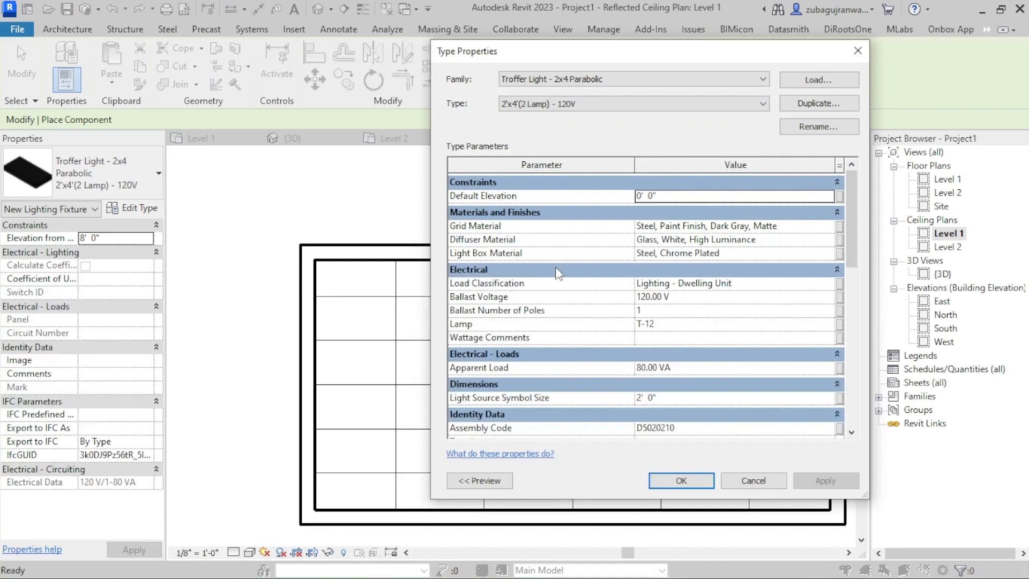
scroll(582, 268, "down", 2)
scroll(629, 406, "up", 2)
left_click(754, 480)
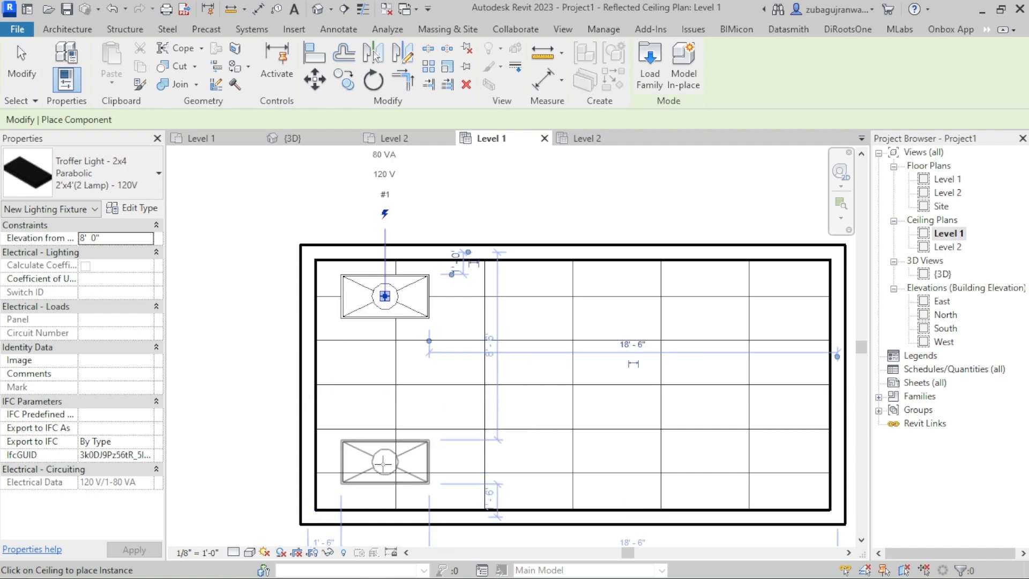
Step: Place 2'x4'(2 Lamp) - 120V troffer lights near the lower-left, lower-right and upper-right corners of the room, aligned with the upper-left fixture
left_click(384, 463)
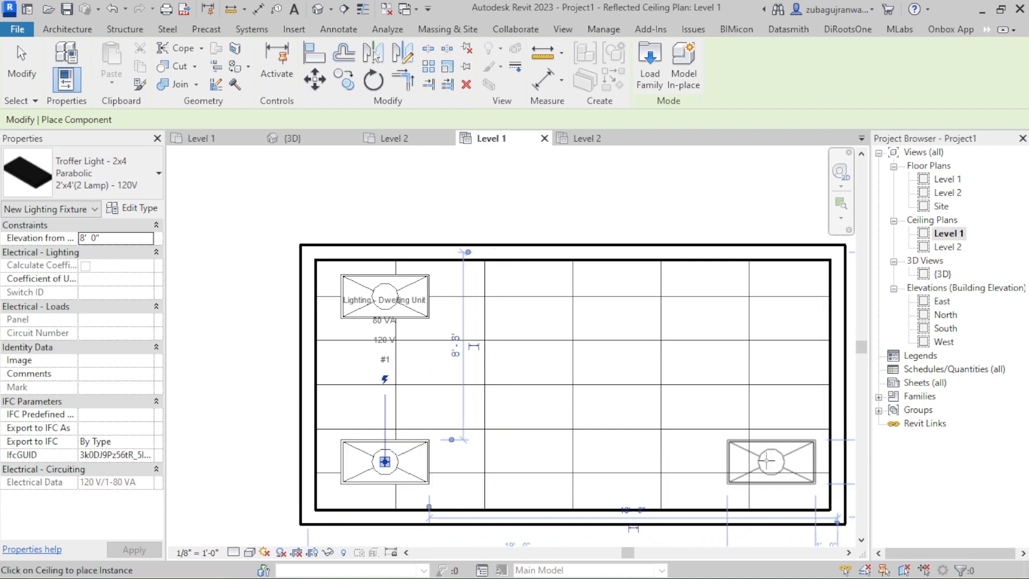
left_click(761, 462)
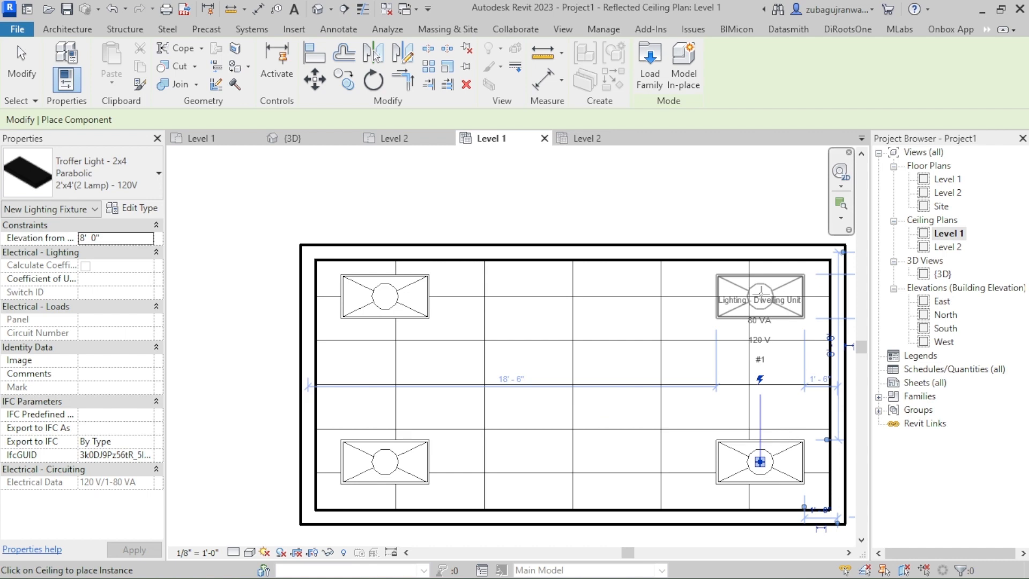
left_click(733, 320)
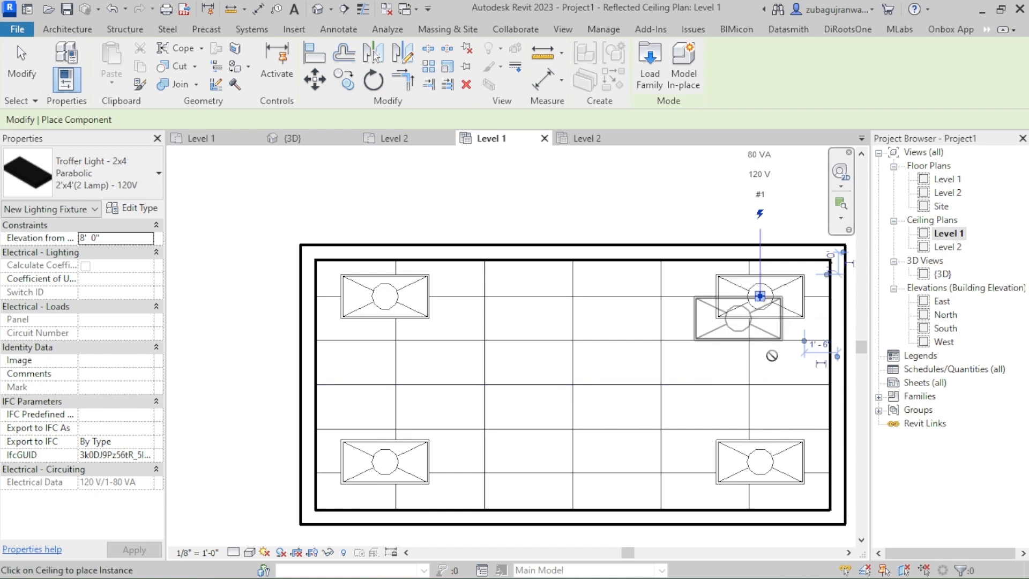
Step: Place two Ceiling Light - Linear Box 2'x2'(2 Lamp) - 277V fixtures in the middle of the ceiling, between the left and right troffers
scroll(699, 415, "down", 1)
scroll(773, 226, "up", 2)
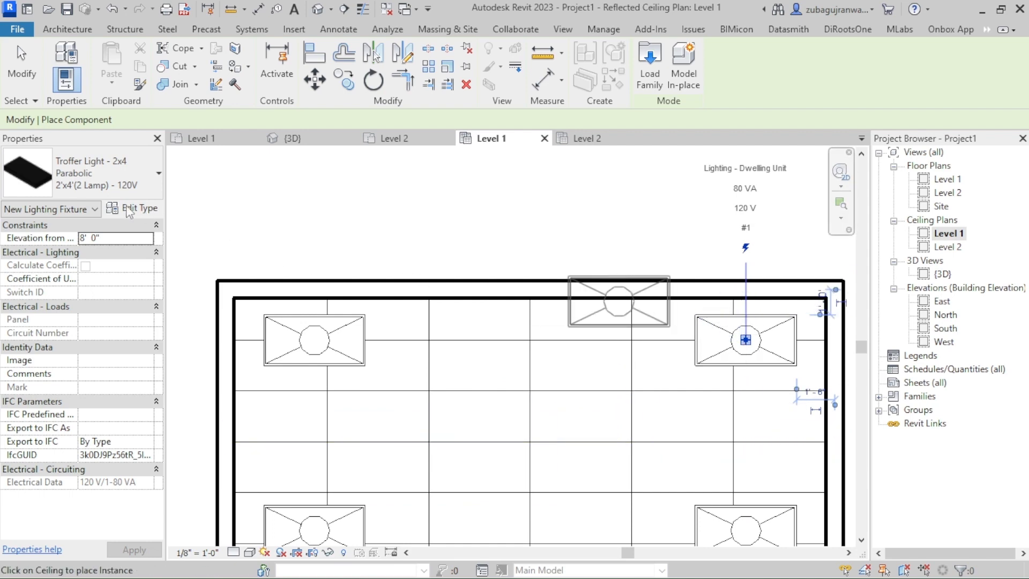
left_click(107, 174)
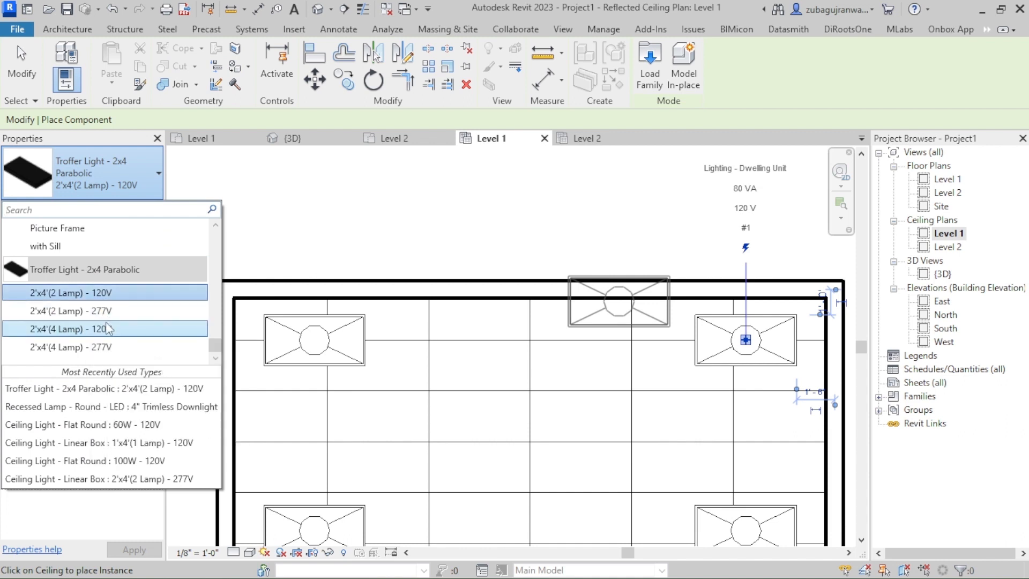
scroll(107, 329, "up", 10)
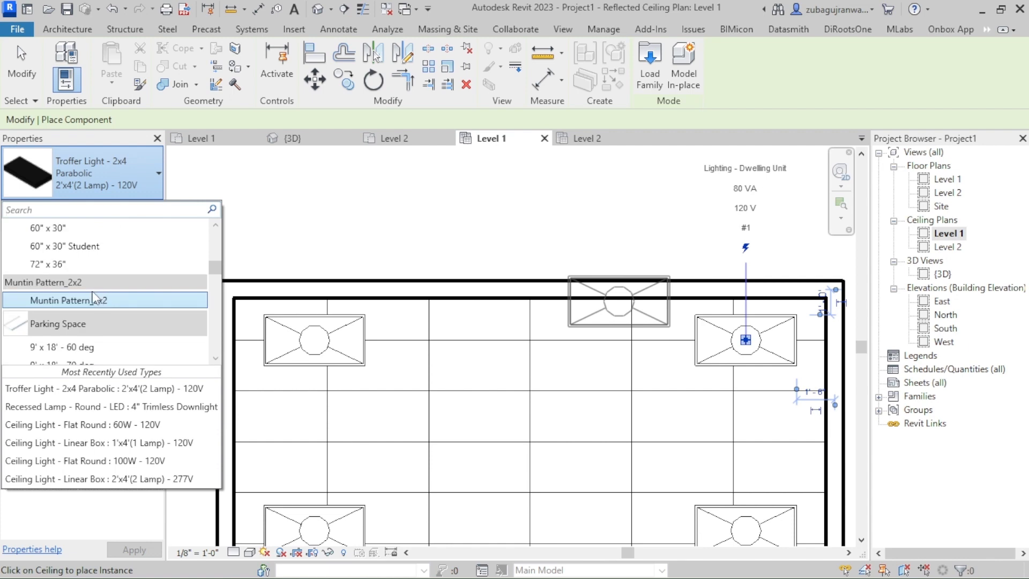
scroll(93, 296, "up", 5)
scroll(68, 298, "down", 1)
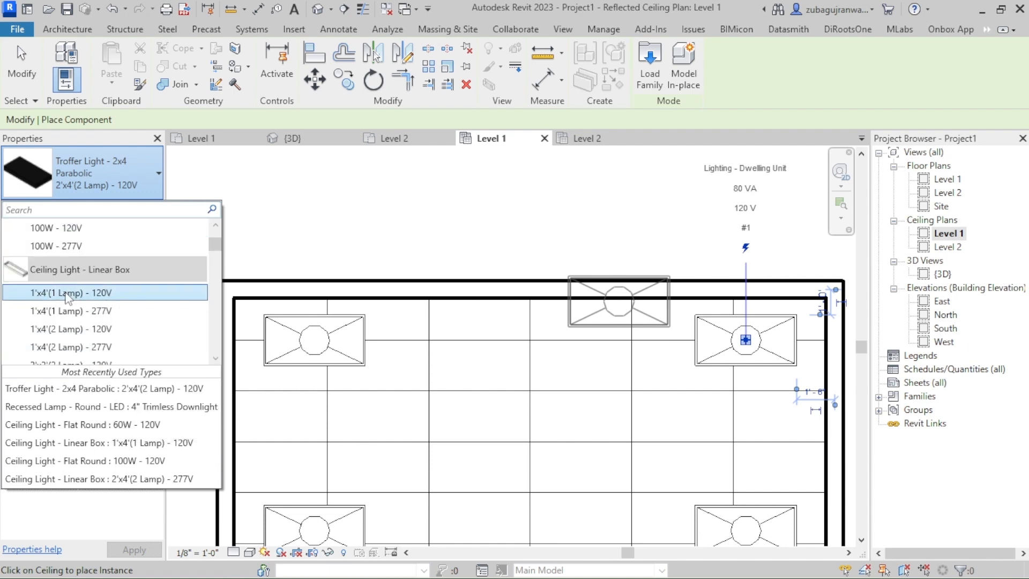
scroll(68, 332, "down", 1)
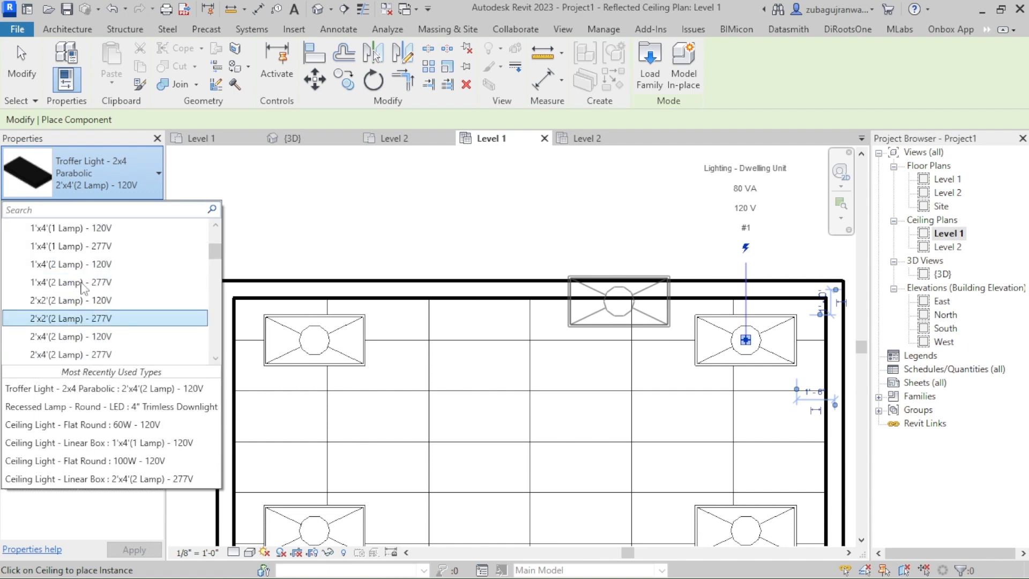
scroll(97, 275, "up", 1)
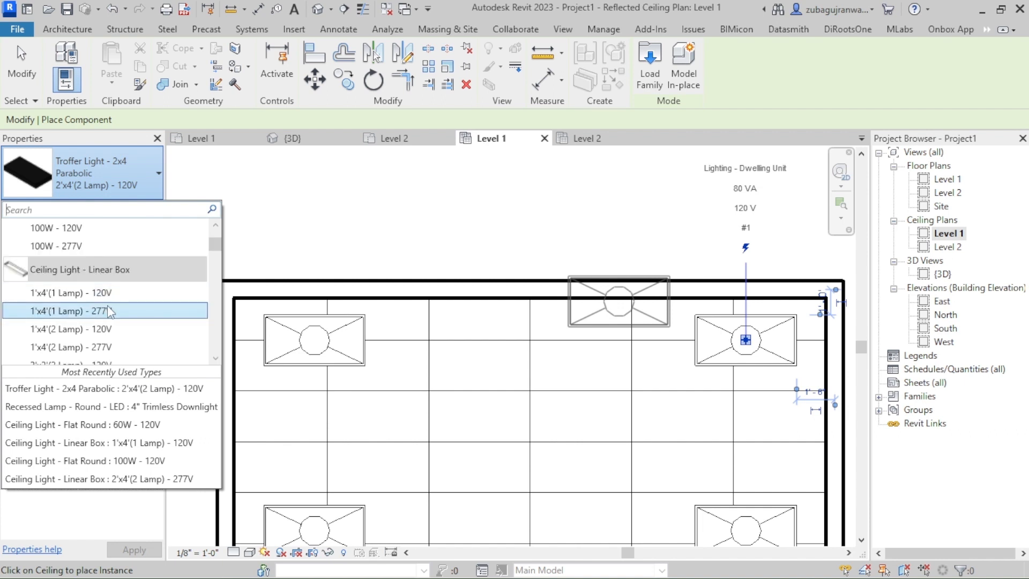
scroll(96, 275, "down", 1)
mouse_move(69, 321)
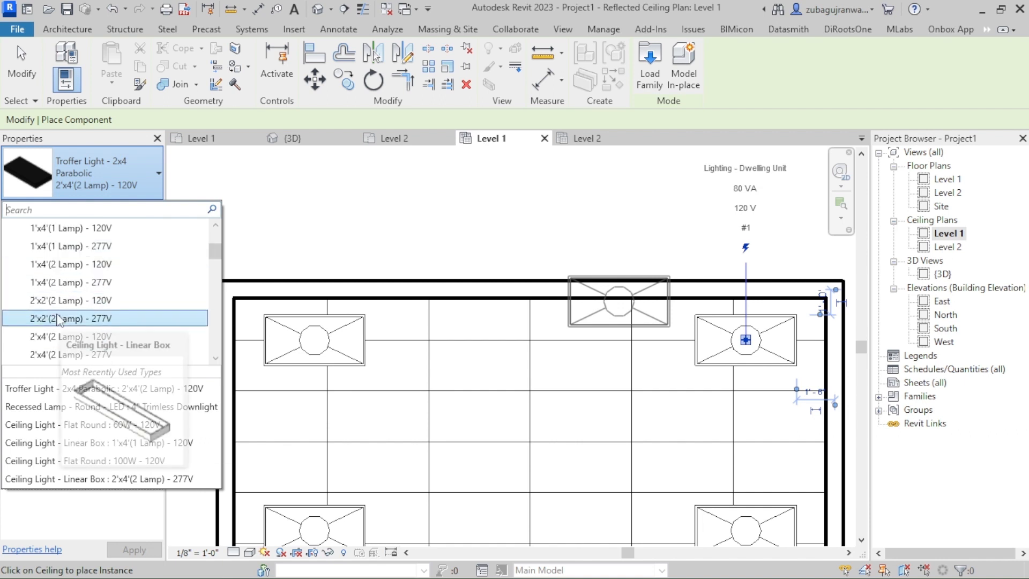
left_click(100, 318)
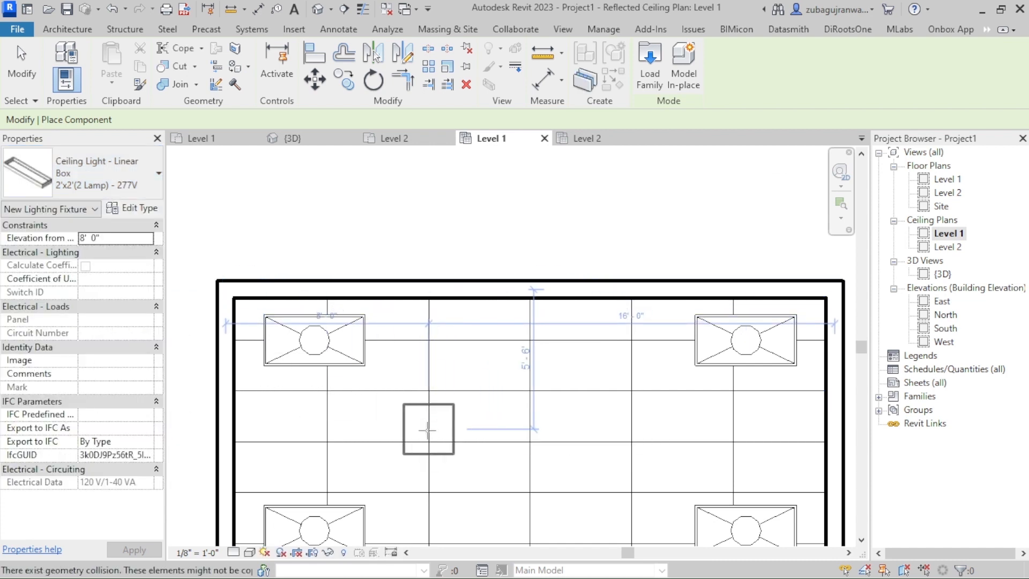
left_click(427, 429)
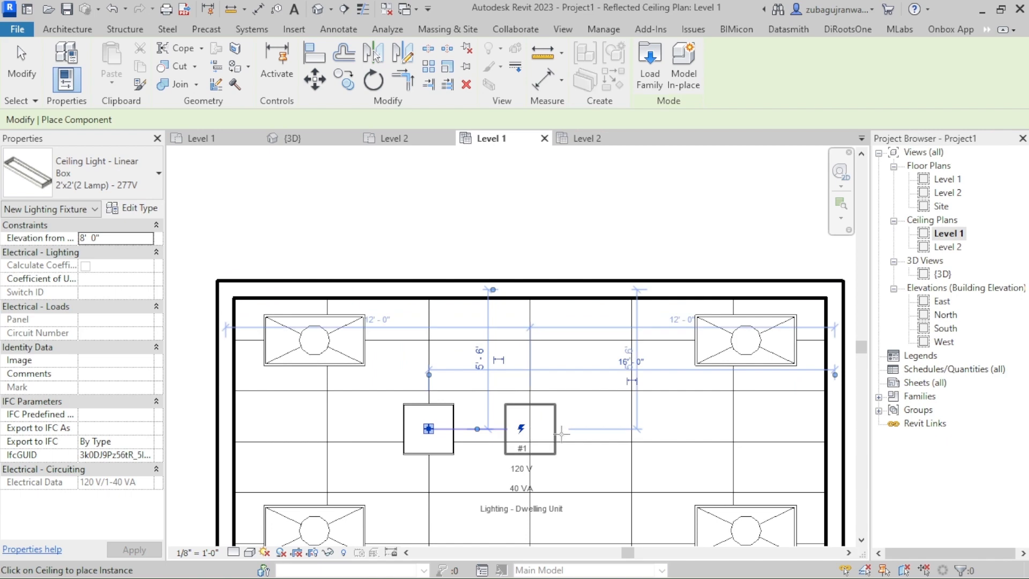
left_click(619, 427)
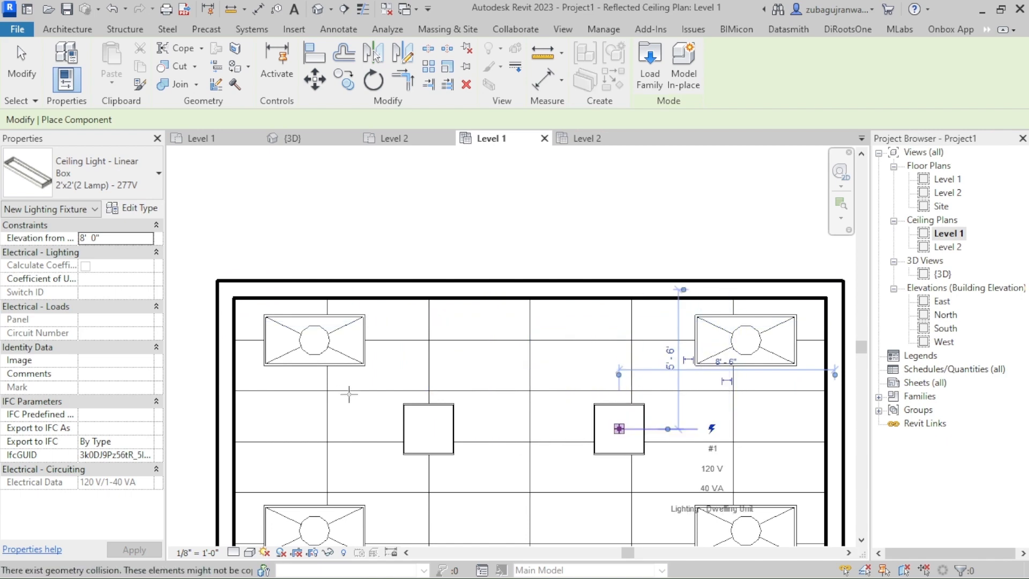
Step: Place five Ceiling Light - Flat Round 100W - 120V fixtures: three along the room's vertical centreline and one near each side wall at mid-height
left_click(108, 173)
scroll(65, 268, "up", 3)
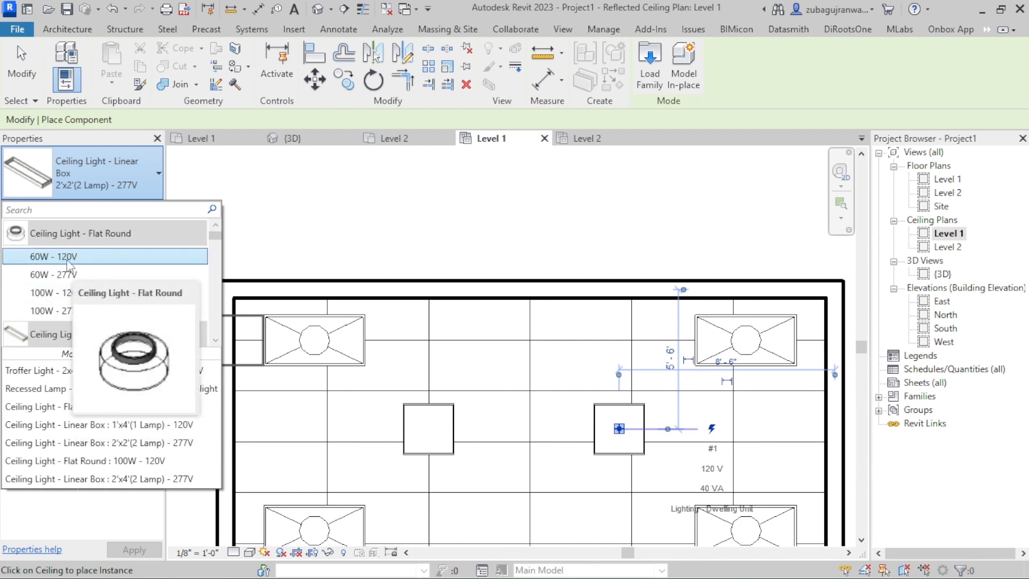
left_click(64, 291)
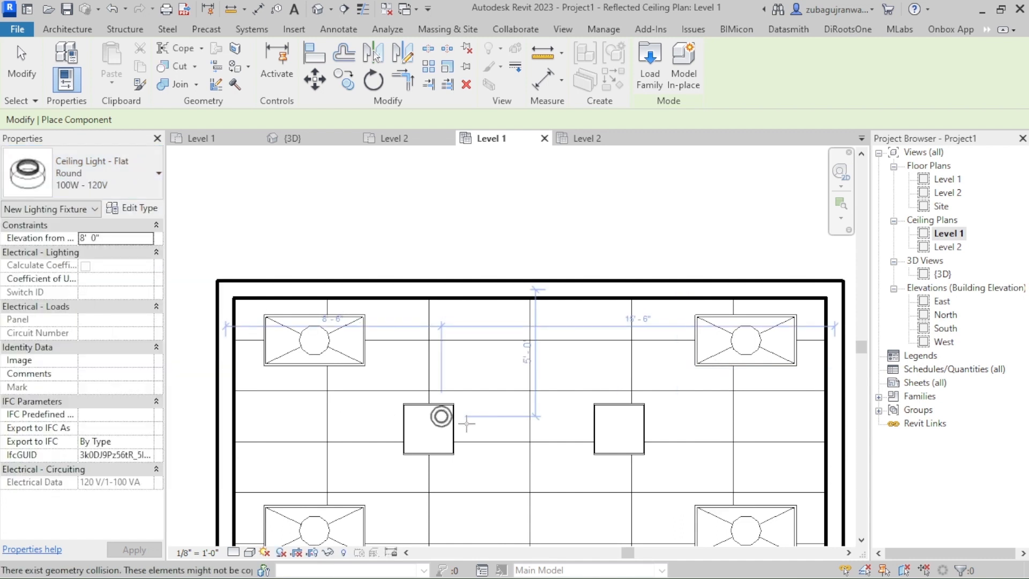
left_click(529, 441)
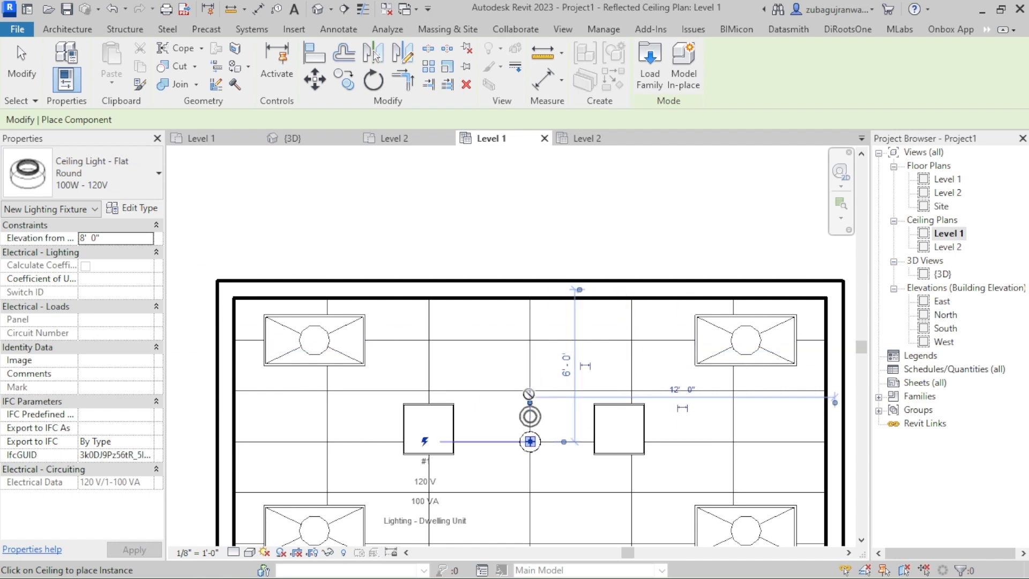
scroll(517, 345, "down", 2)
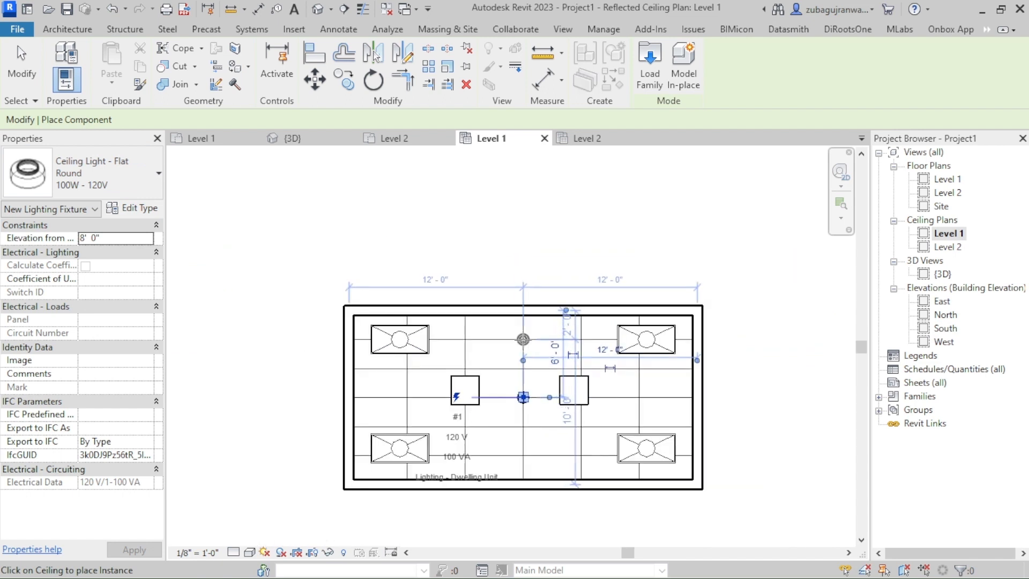
left_click(523, 339)
left_click(523, 455)
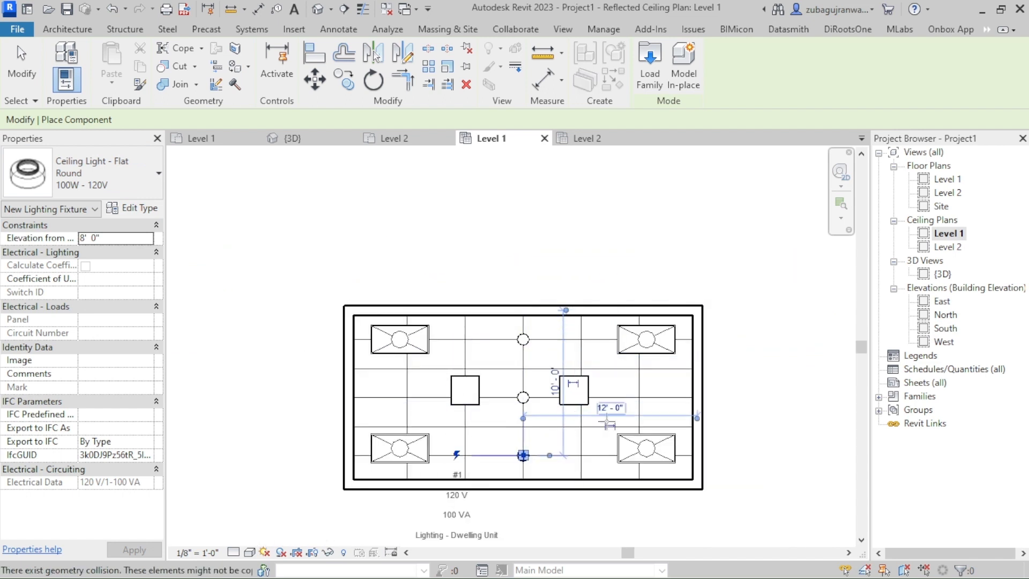
left_click(639, 397)
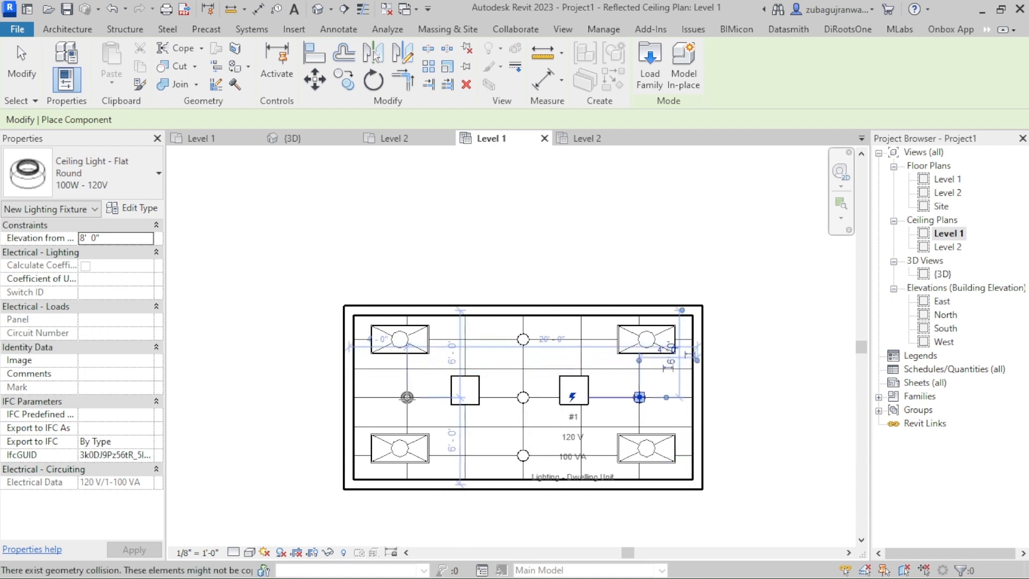
left_click(407, 397)
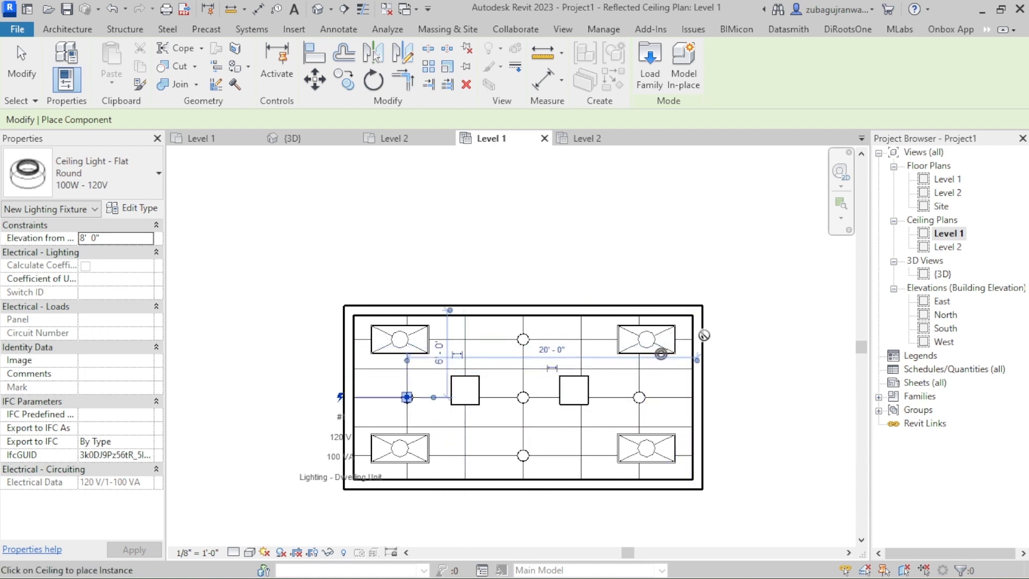
key("Escape")
key("Escape")
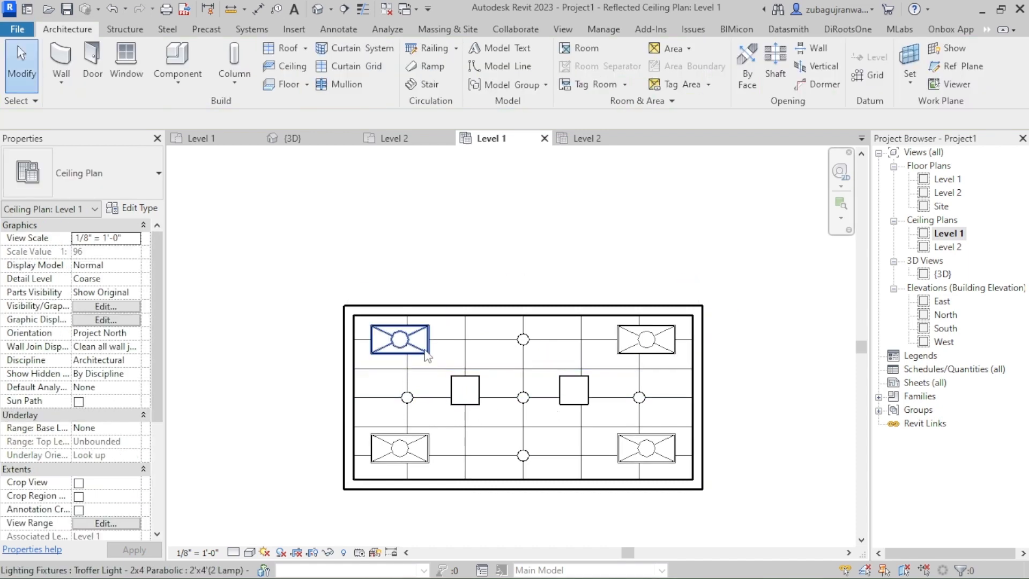
Step: Set the upper-left troffer light's distance to the room's right wall to 19'
left_click(400, 338)
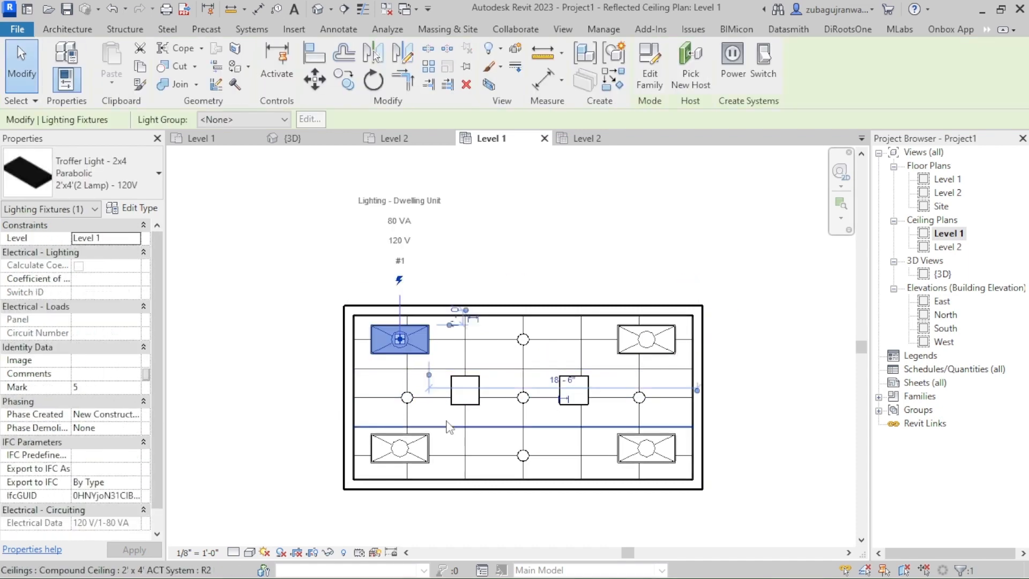
scroll(426, 343, "up", 3)
scroll(427, 390, "down", 2)
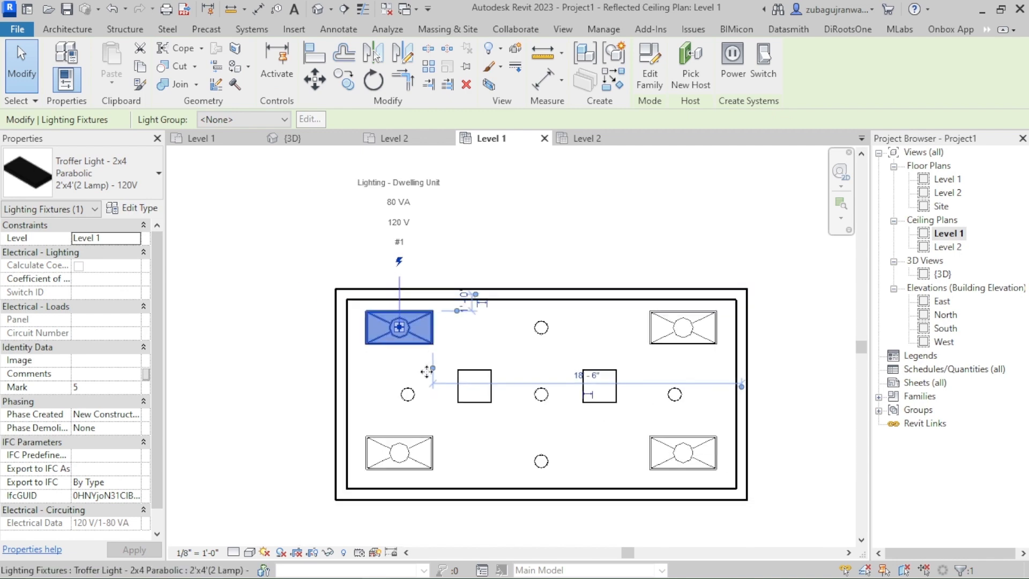
scroll(416, 444, "up", 2)
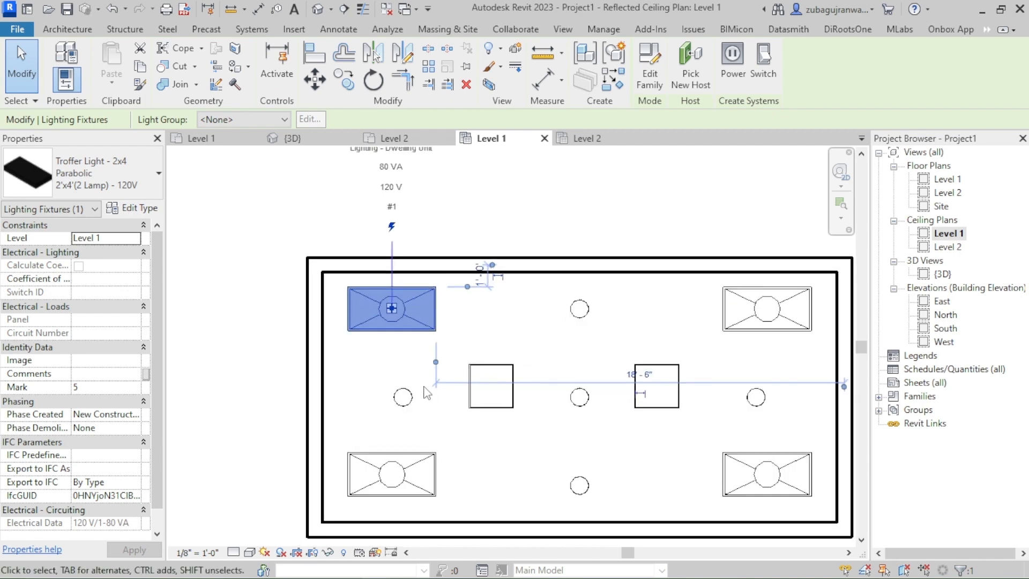
left_click(634, 386)
type("19")
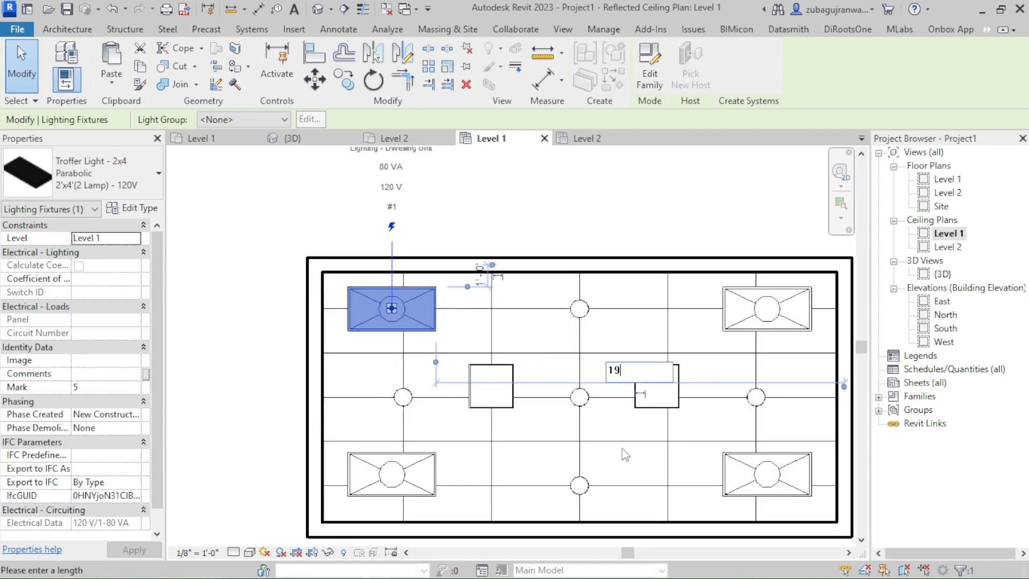
key("Return")
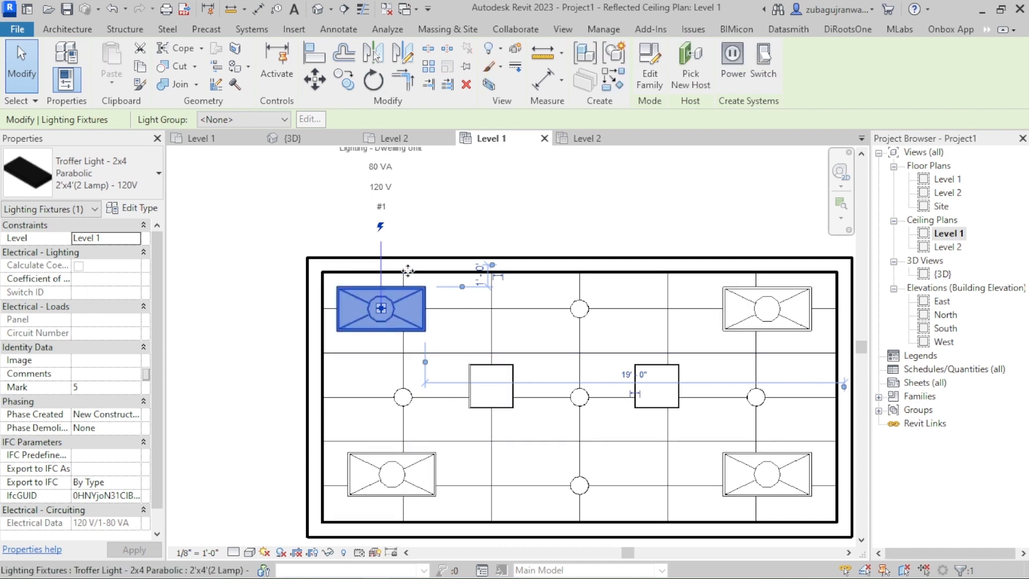
Step: Set the upper-left troffer light's distance from the upper wall to 2' and return it to 1'
left_click(481, 274)
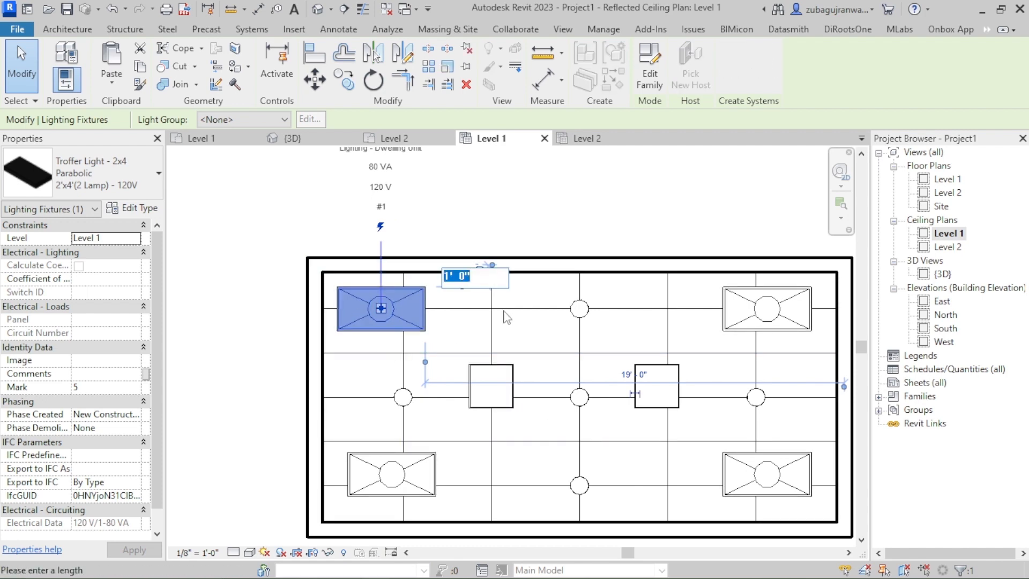
type("2")
key("Return")
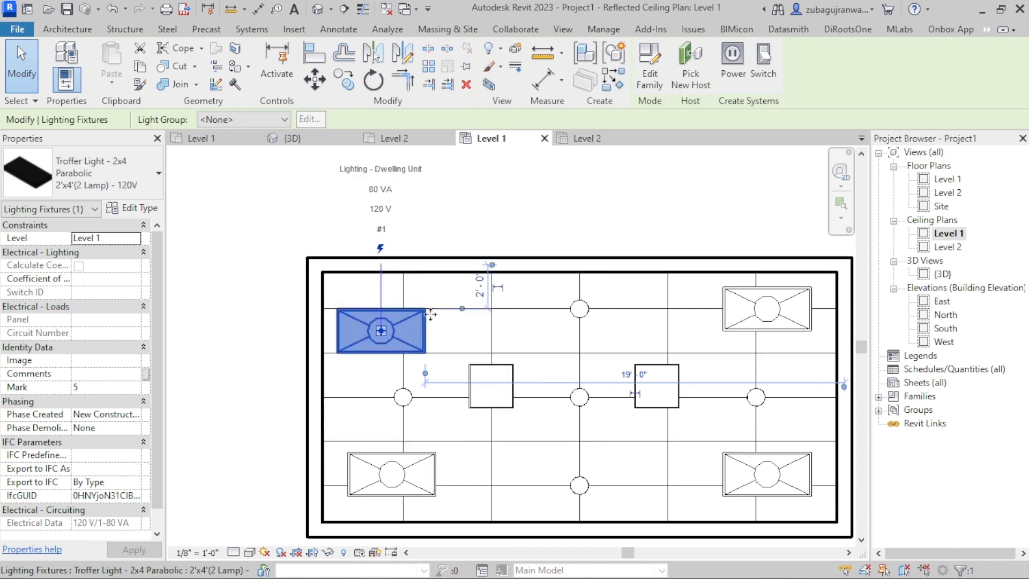
left_click(482, 292)
type("1")
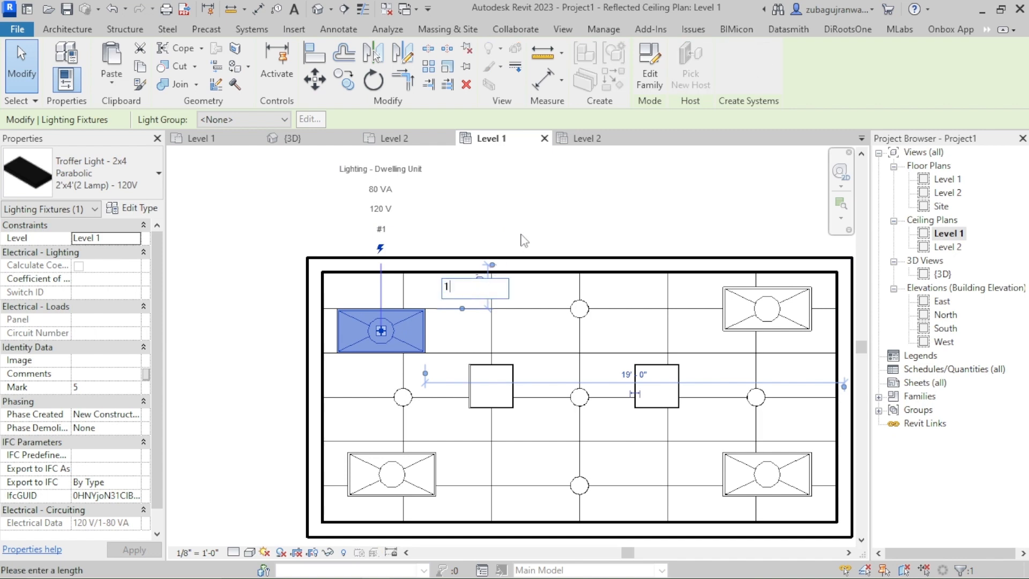
key("Return")
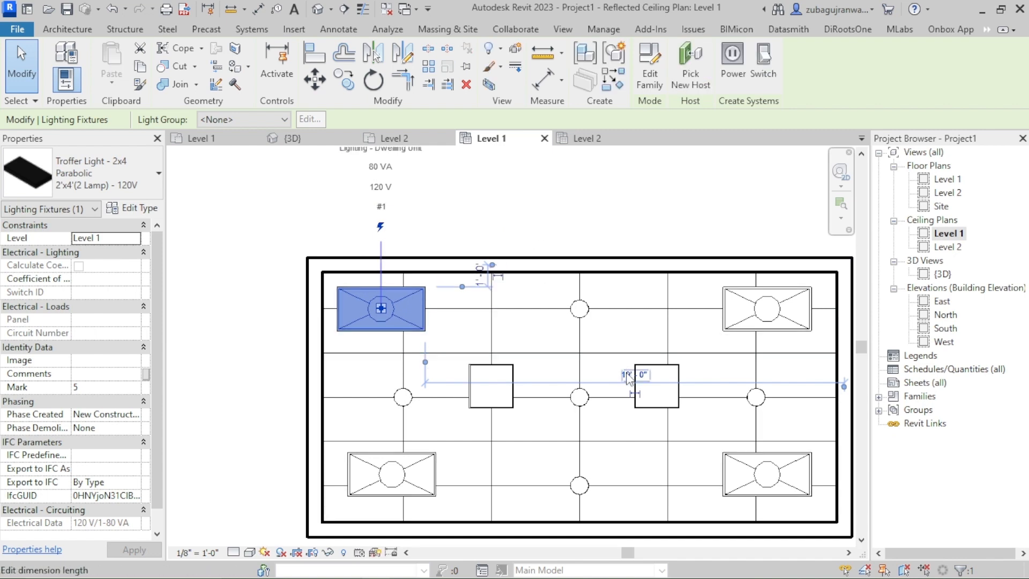
Step: Set the upper-left troffer light's distance to the room's right wall to 18'
left_click(626, 374)
type("1")
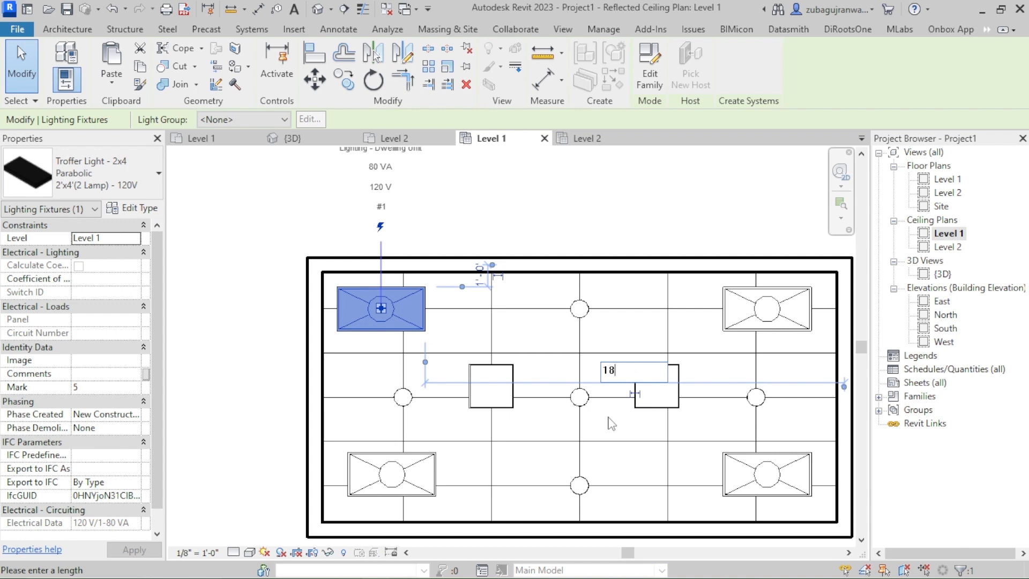
type("8")
key("Return")
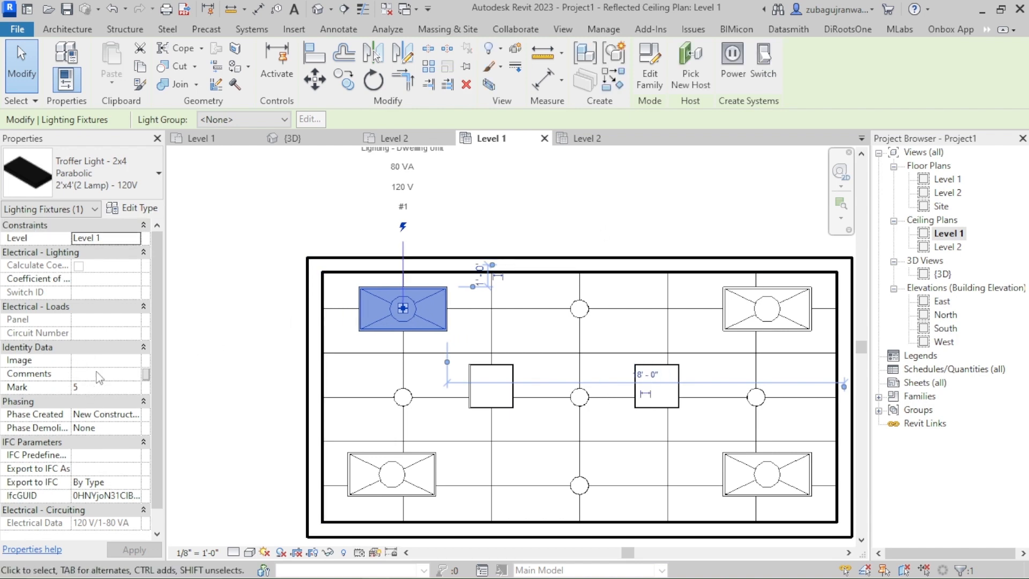
Step: Set the ballast voltage of the upper-left troffer light's type to 130 V
left_click(135, 212)
scroll(669, 325, "down", 3)
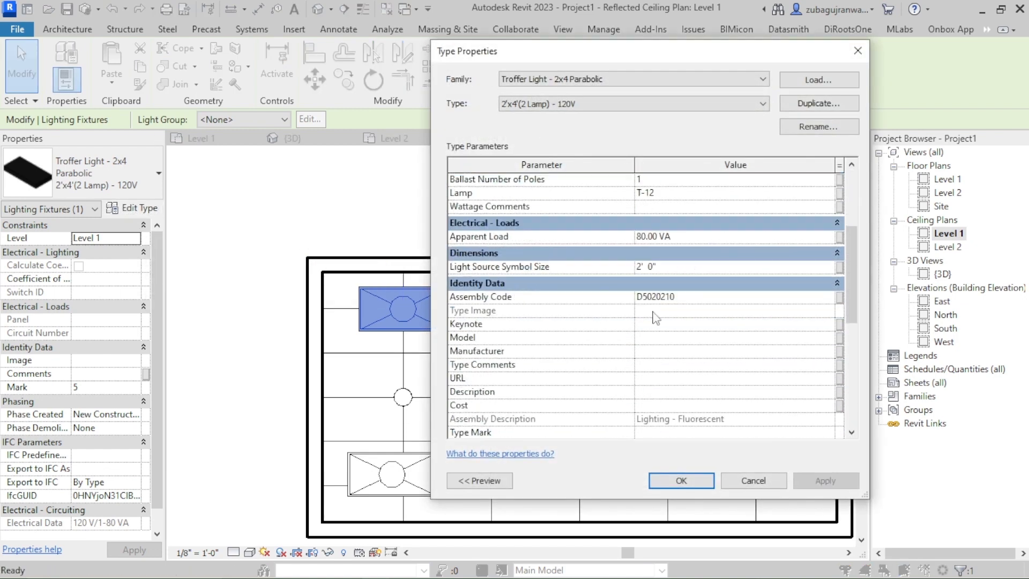
scroll(664, 325, "up", 3)
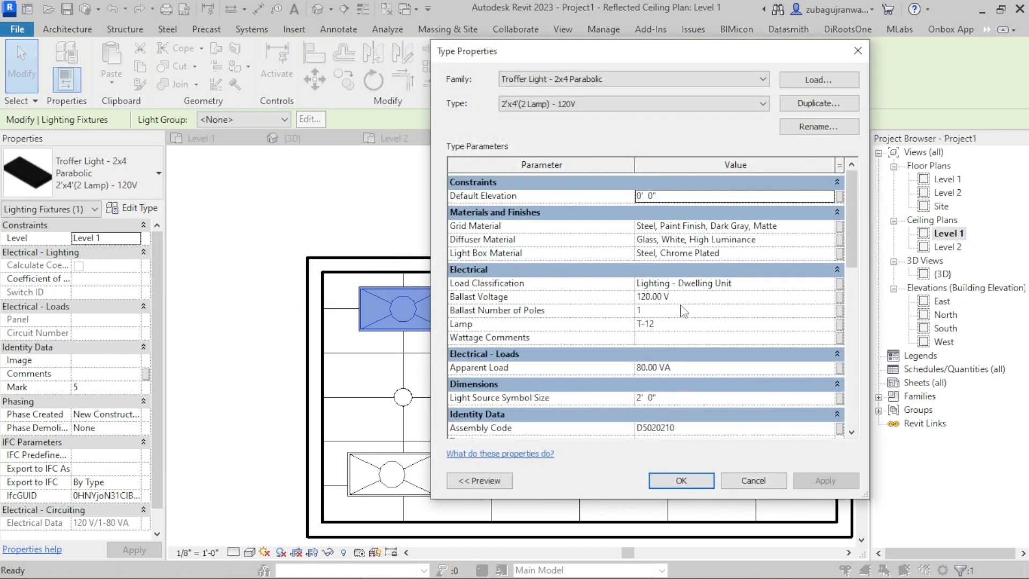
left_click(707, 296)
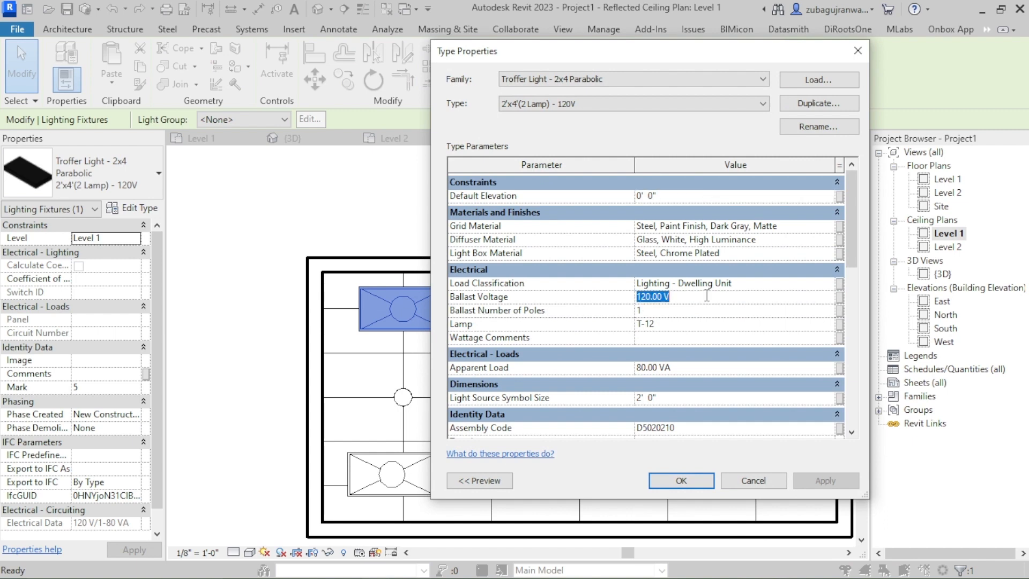
type("130")
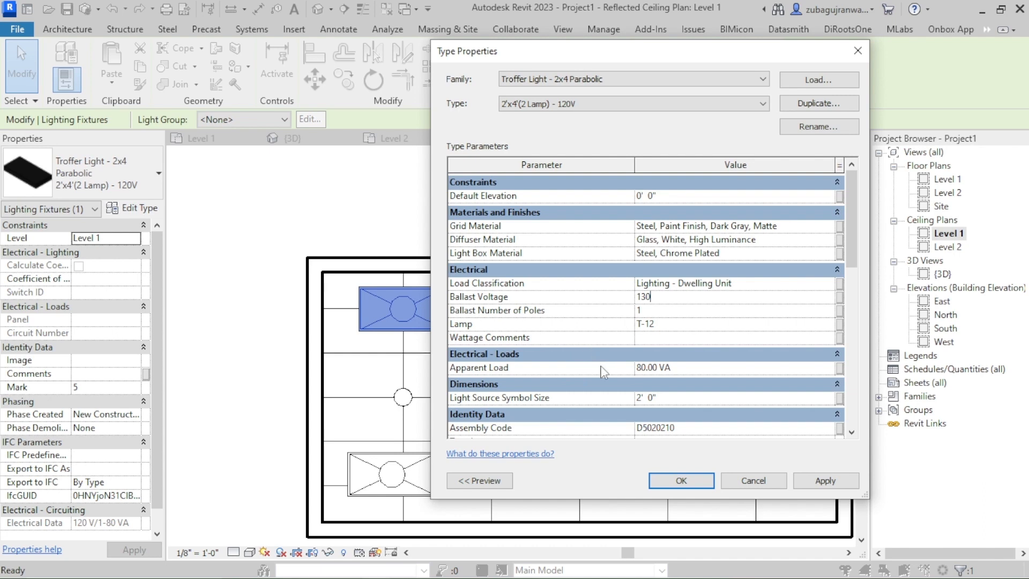
scroll(603, 371, "down", 1)
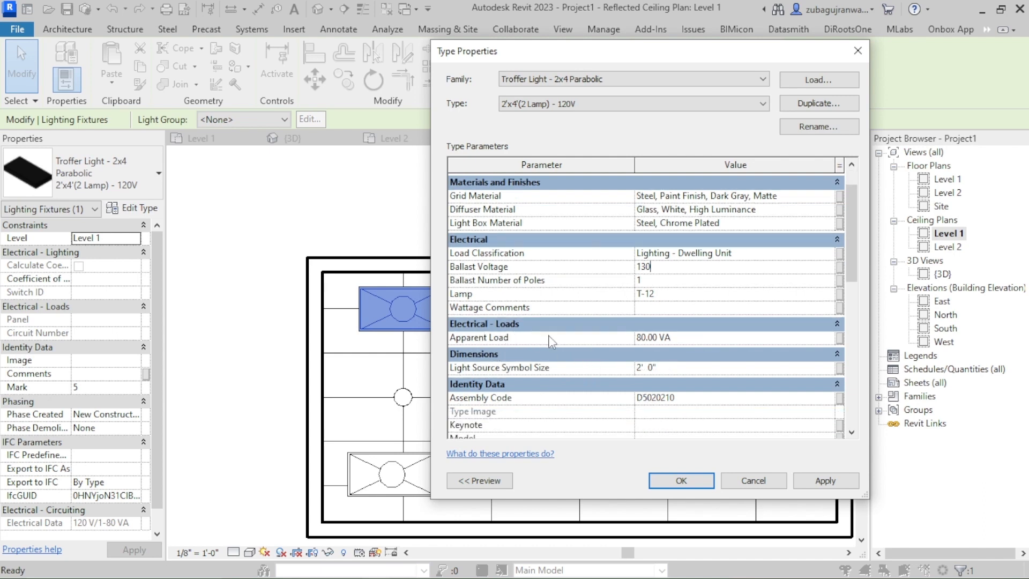
scroll(550, 342, "down", 3)
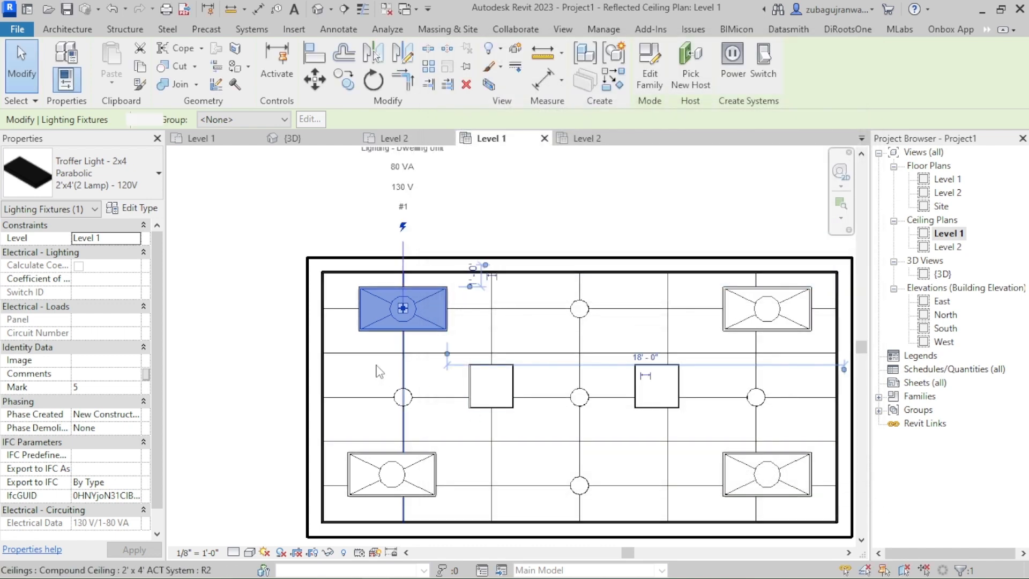
scroll(377, 364, "down", 2)
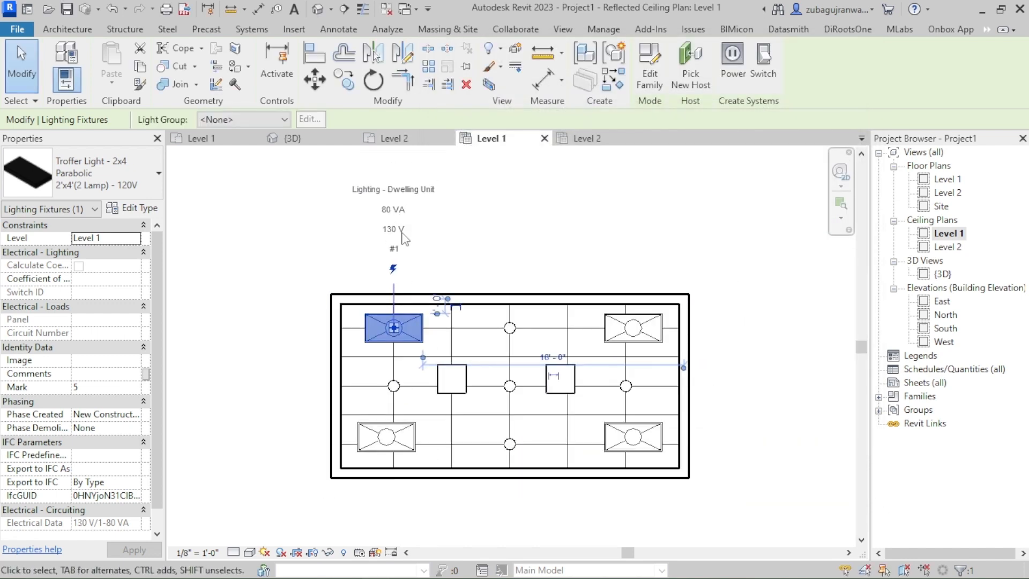
scroll(397, 243, "up", 1)
scroll(397, 314, "down", 2)
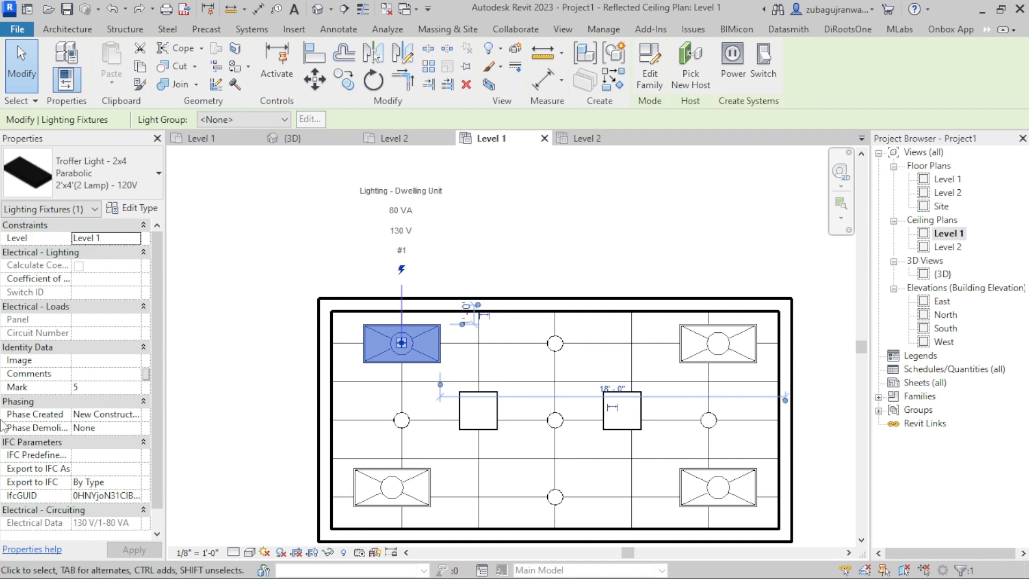
Step: Create a power circuit for the upper-left troffer light and review the circuit's electrical and load properties
left_click(721, 66)
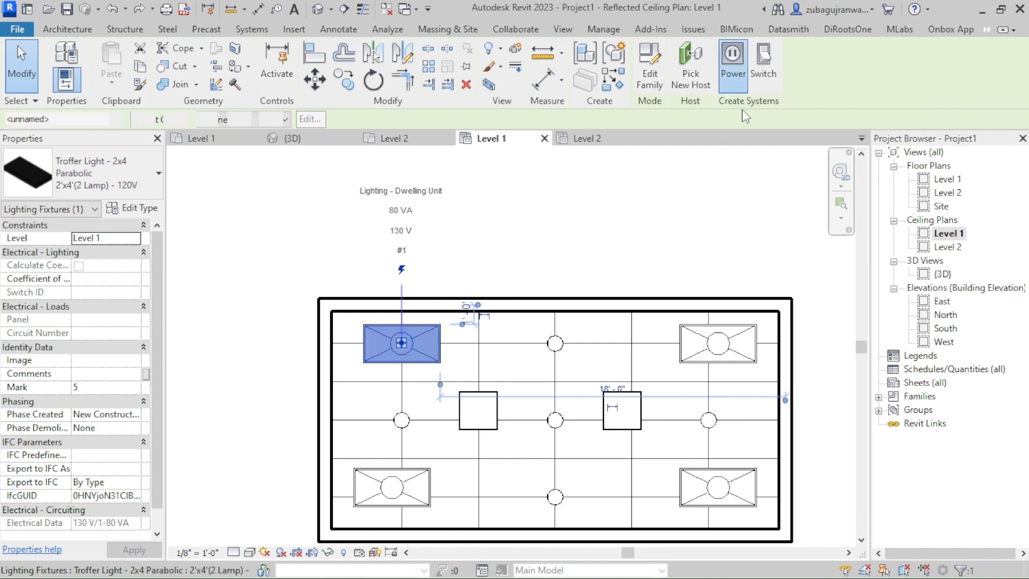
scroll(69, 270, "down", 3)
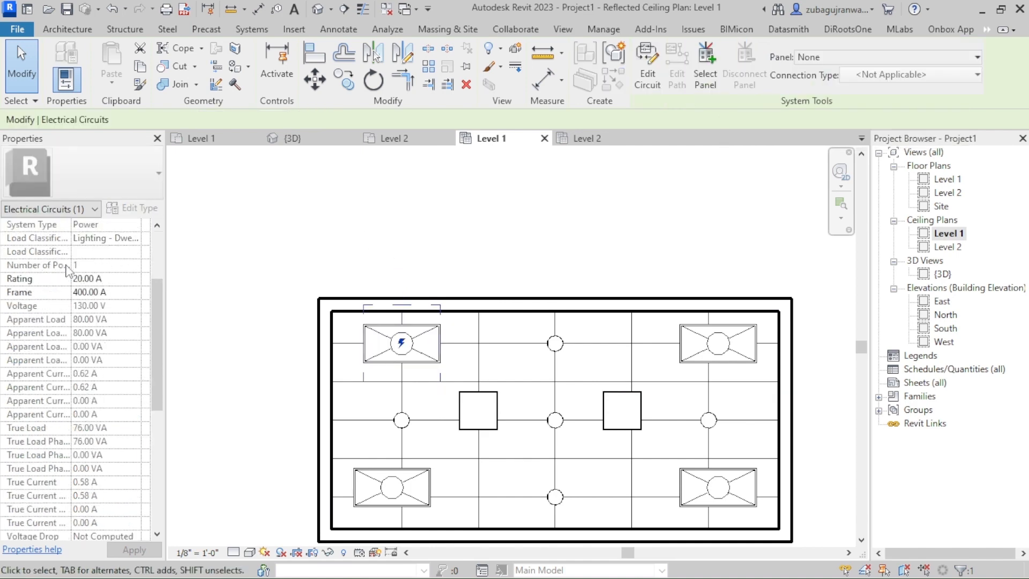
scroll(67, 271, "down", 6)
scroll(99, 391, "up", 5)
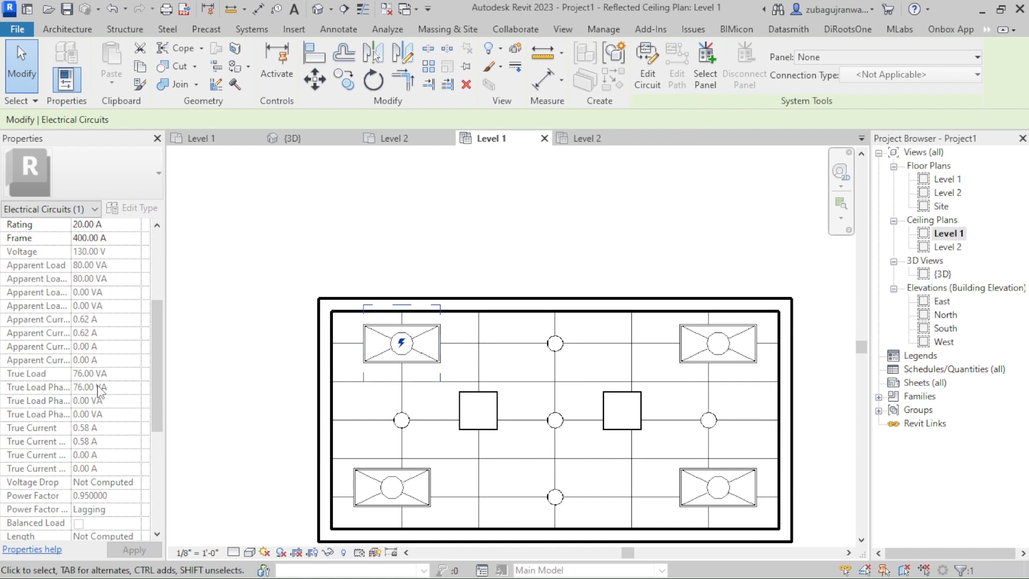
scroll(96, 389, "down", 6)
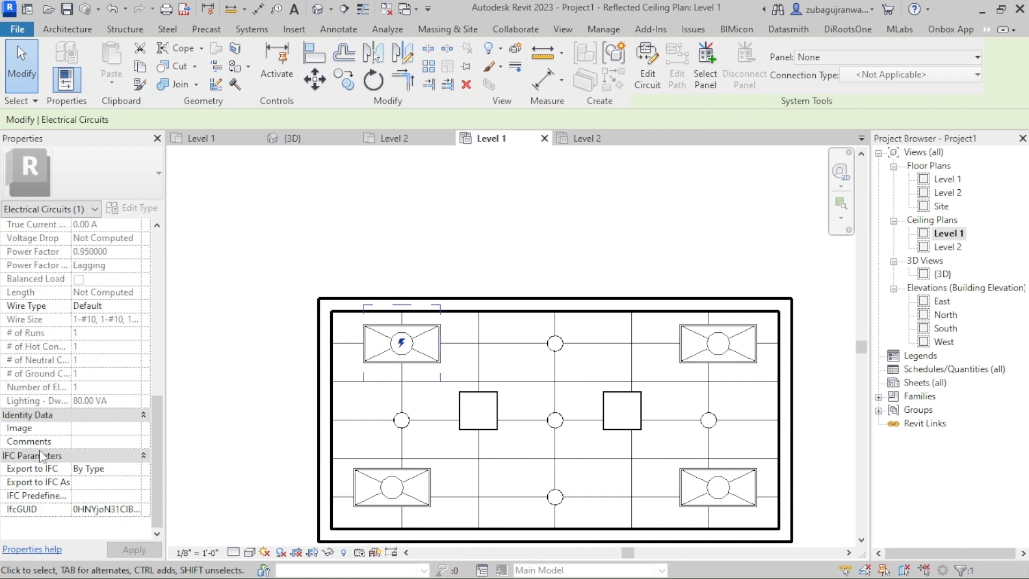
scroll(67, 484, "up", 8)
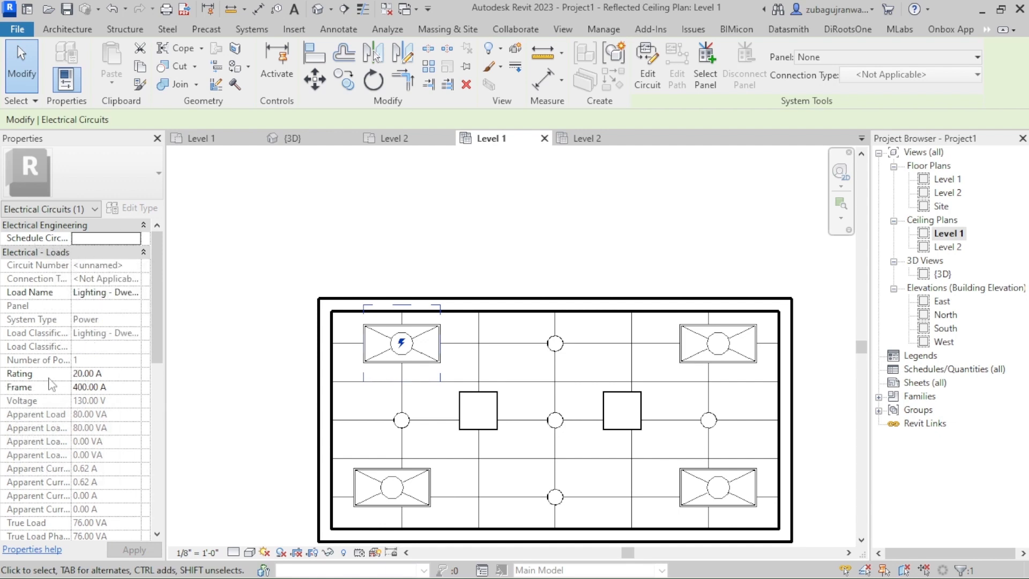
scroll(52, 385, "down", 5)
scroll(52, 385, "up", 5)
left_click(432, 268)
scroll(487, 264, "down", 4)
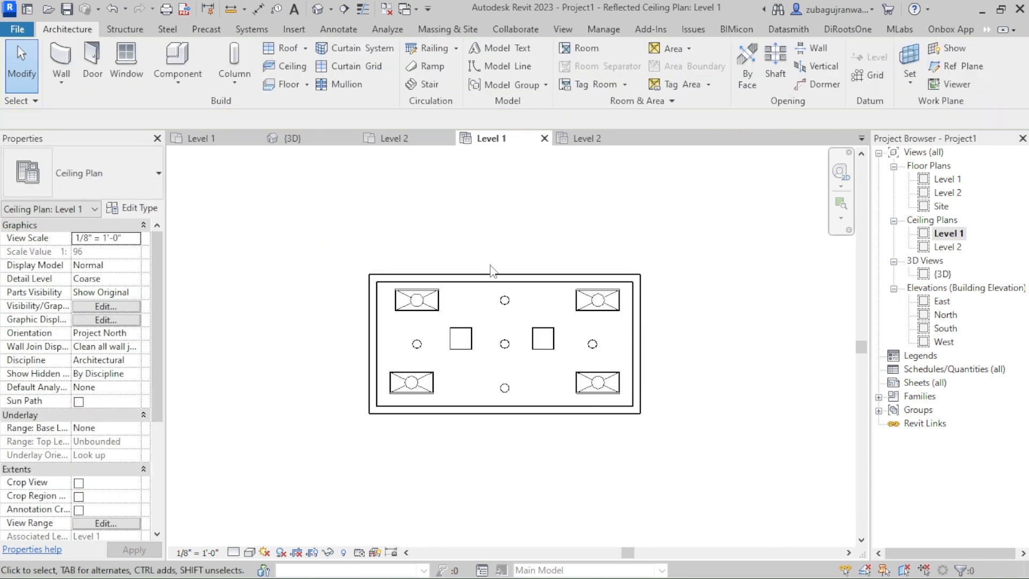
scroll(493, 269, "up", 3)
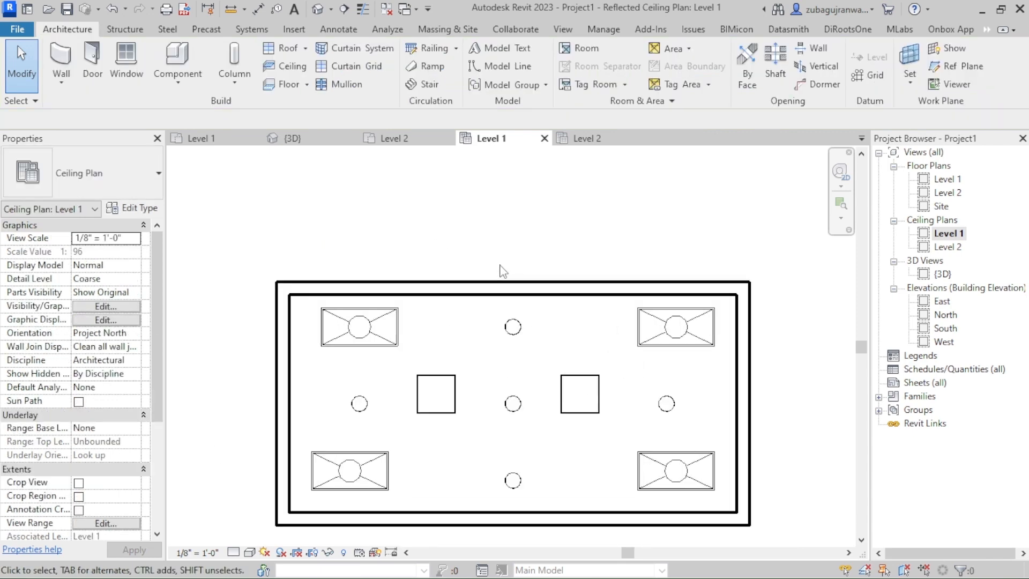
Step: Examine the ceiling's troffer, linear box and round light fixtures from below in the 3D view
double_click(942, 275)
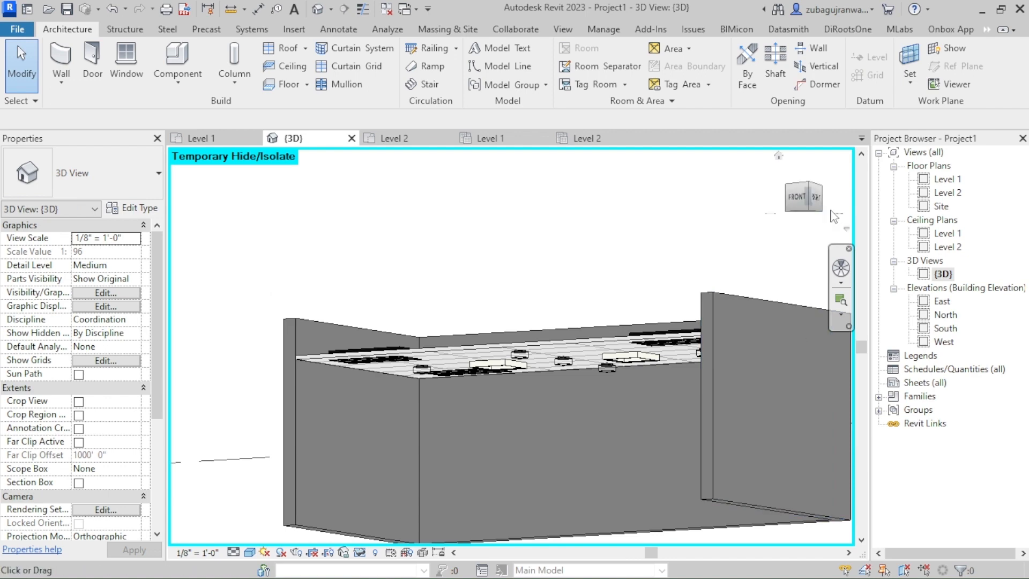
left_click_drag(799, 195, 826, 187)
scroll(760, 316, "up", 3)
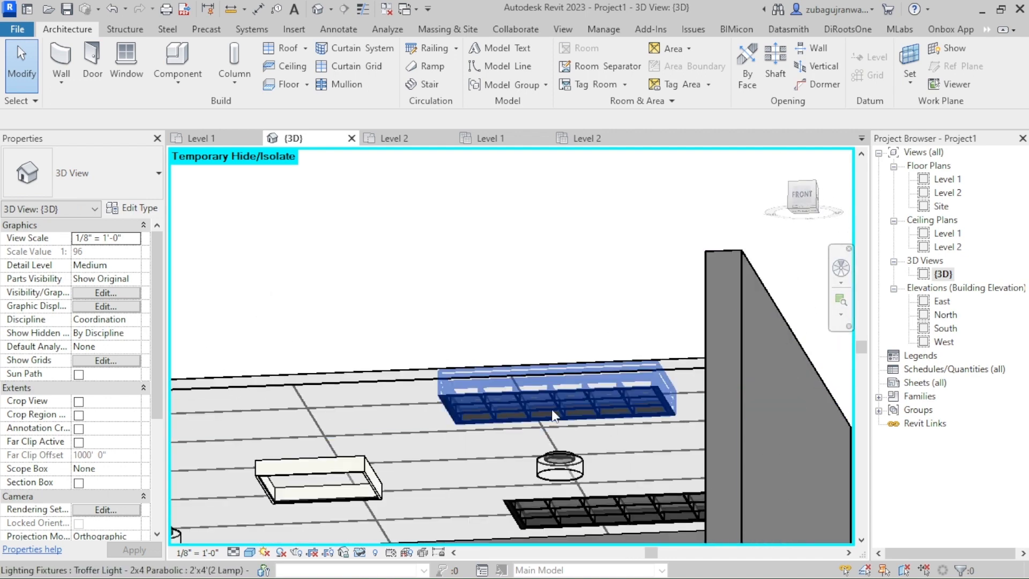
scroll(566, 450, "down", 2)
scroll(634, 353, "down", 2)
scroll(315, 397, "up", 4)
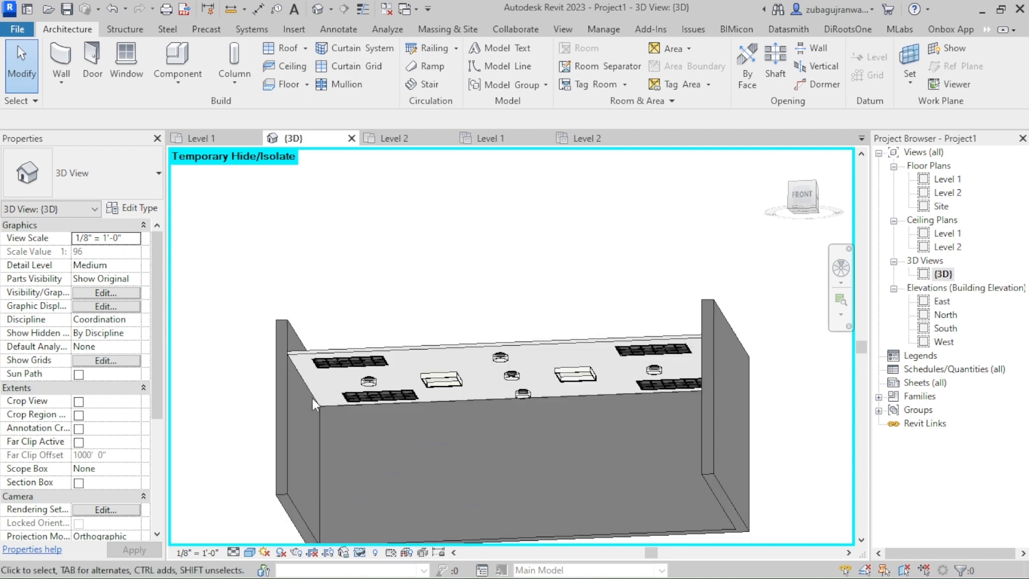
scroll(652, 366, "up", 2)
scroll(622, 359, "down", 3)
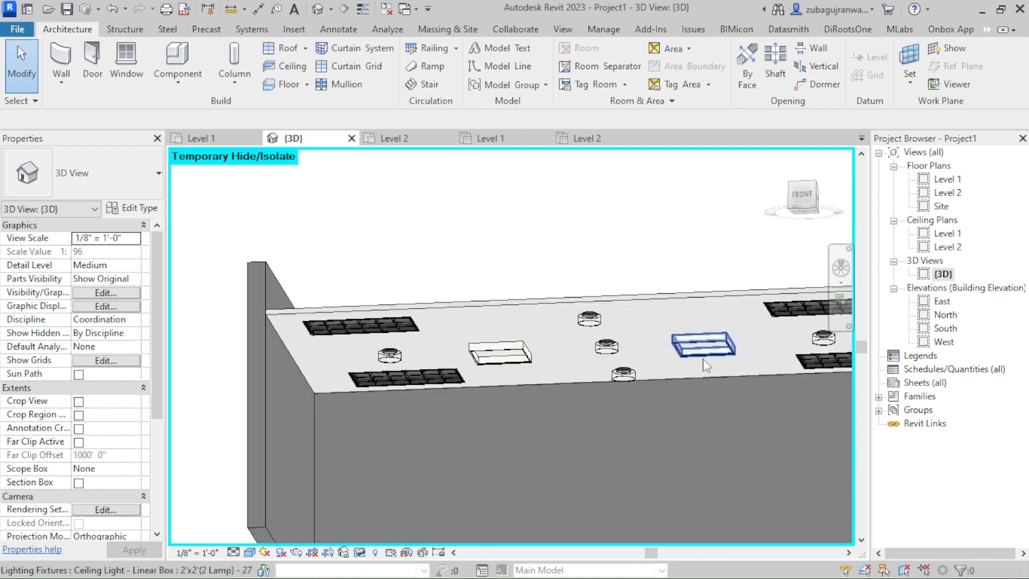
scroll(610, 356, "up", 4)
scroll(593, 332, "down", 6)
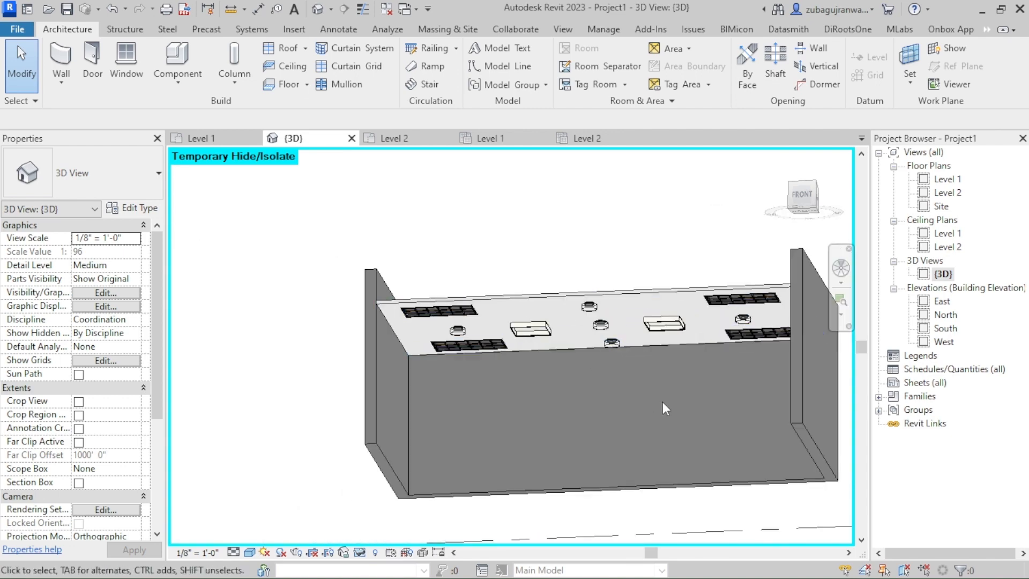
Step: Set the 3D view's visual style to Realistic and inspect the light fixtures on the ceiling up close
left_click(250, 552)
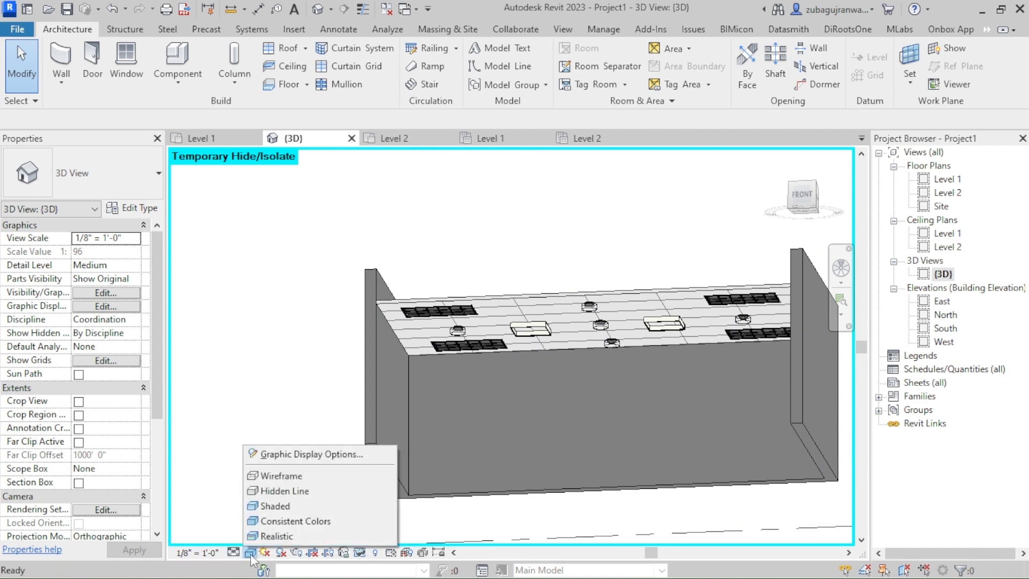
left_click(273, 536)
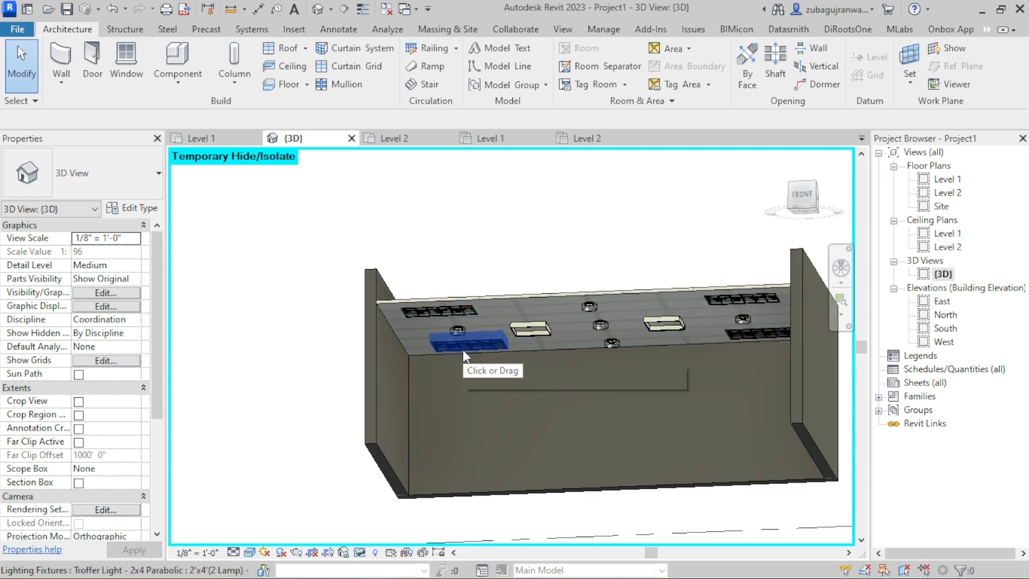
scroll(460, 323, "up", 3)
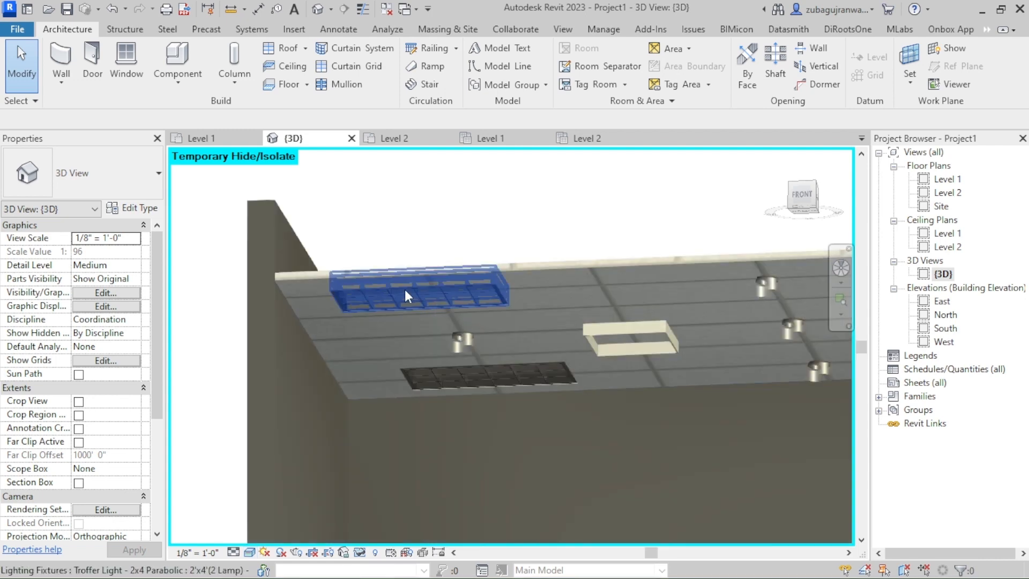
scroll(405, 284, "up", 5)
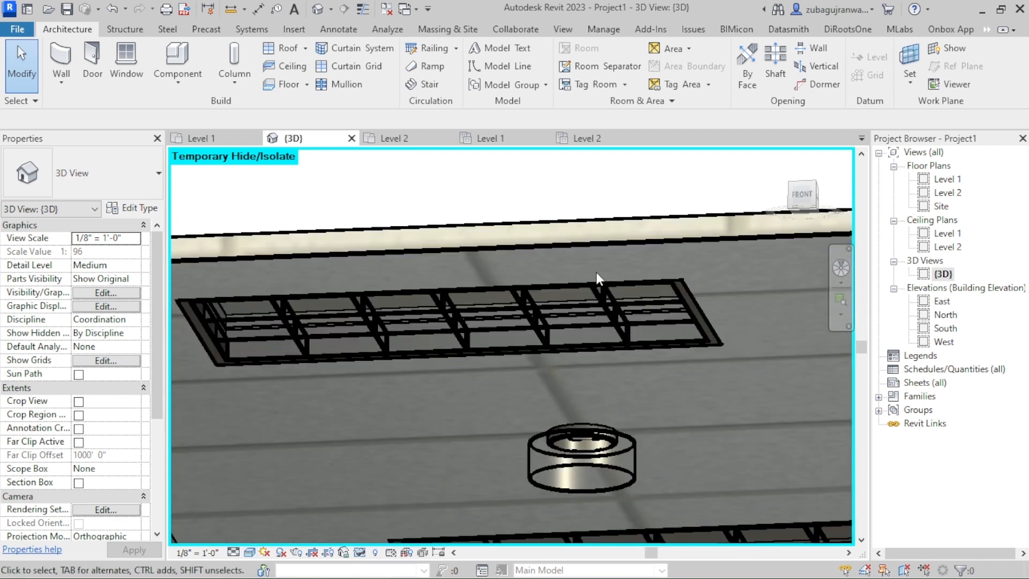
scroll(439, 276, "down", 6)
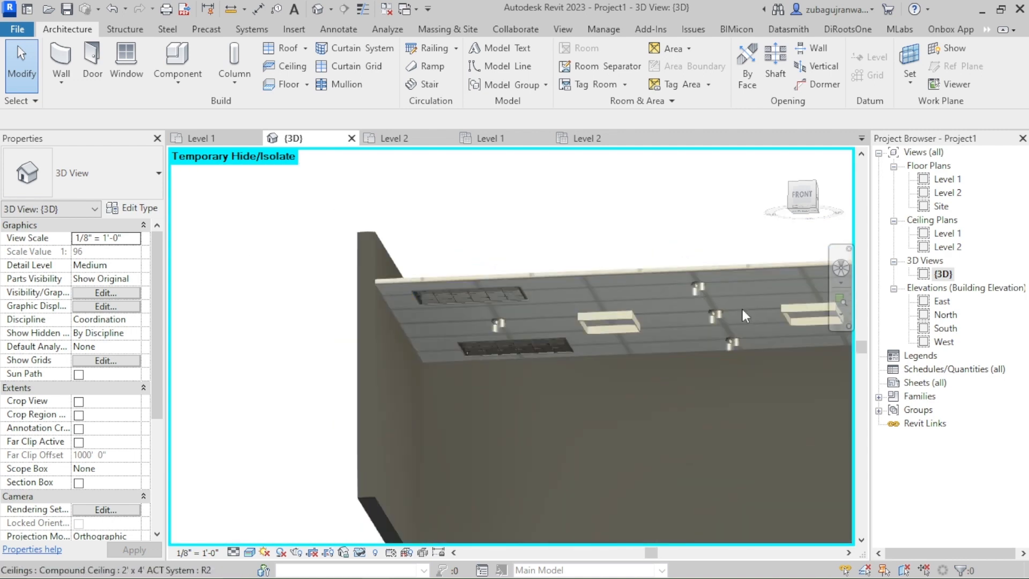
scroll(515, 362, "down", 2)
scroll(804, 326, "up", 2)
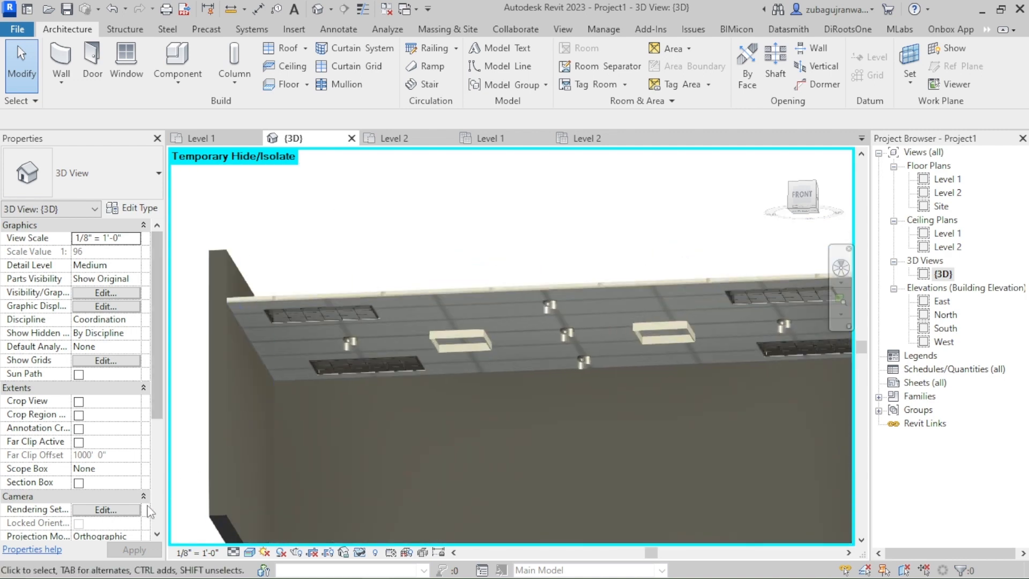
Step: Set the 3D view's visual style to Consistent Colors and orbit to see the ceiling from above
left_click(250, 552)
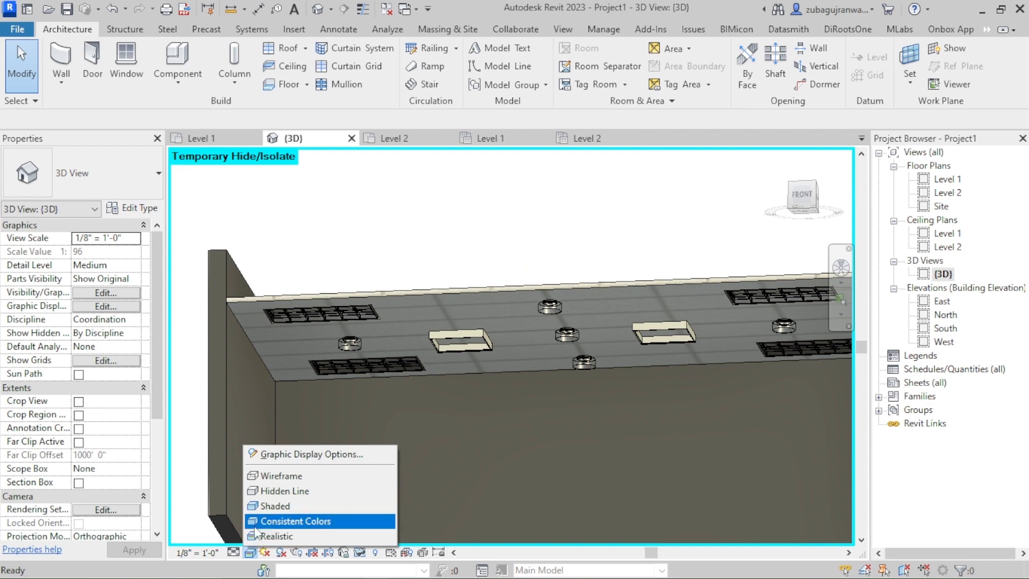
left_click(255, 523)
scroll(354, 466, "down", 5)
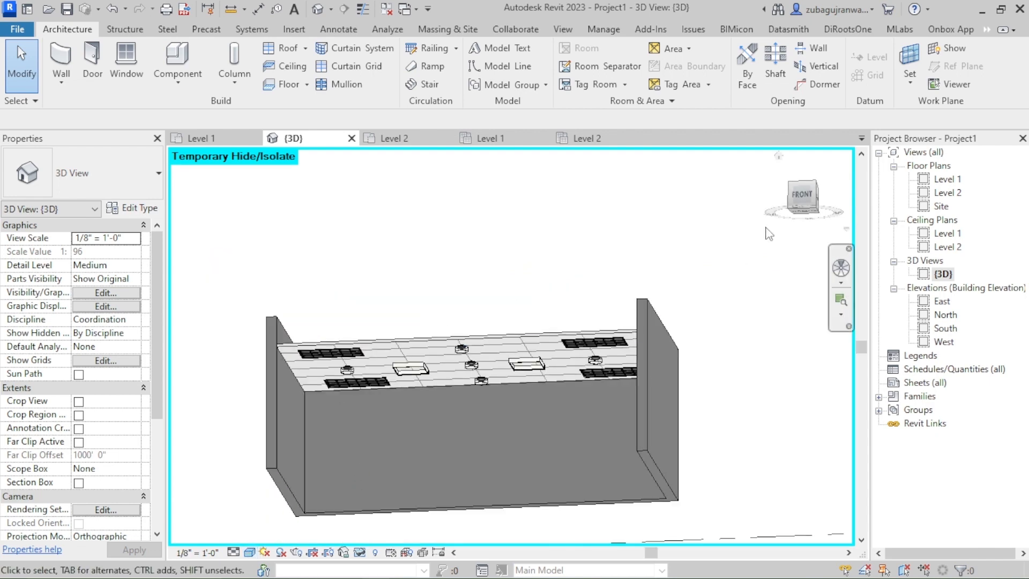
left_click_drag(803, 200, 771, 245)
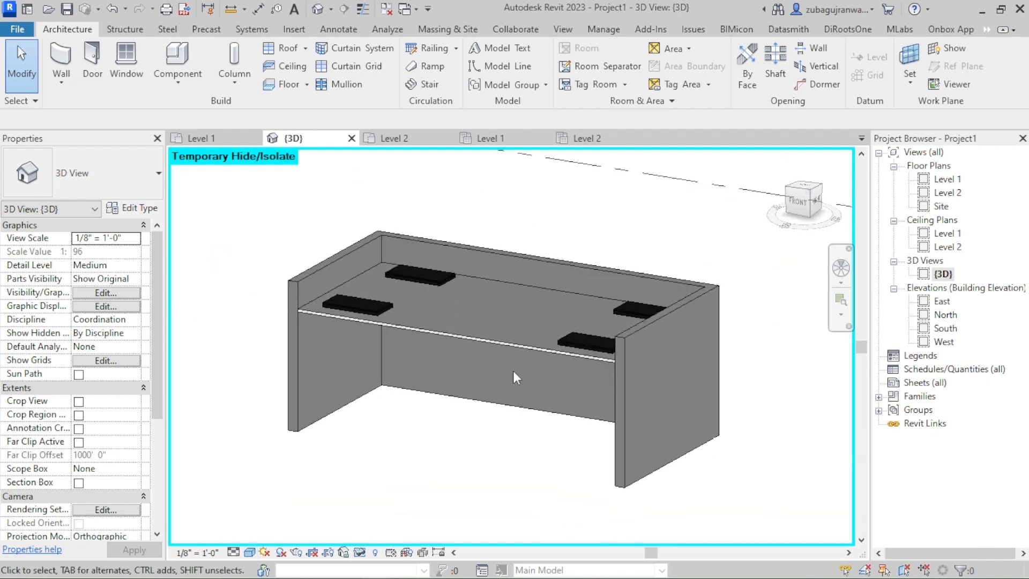
Step: In the Level 1 floor plan, draw three chained Generic - 8" walls at angles right of the rectangular room, the first about 12'-6" long
double_click(955, 181)
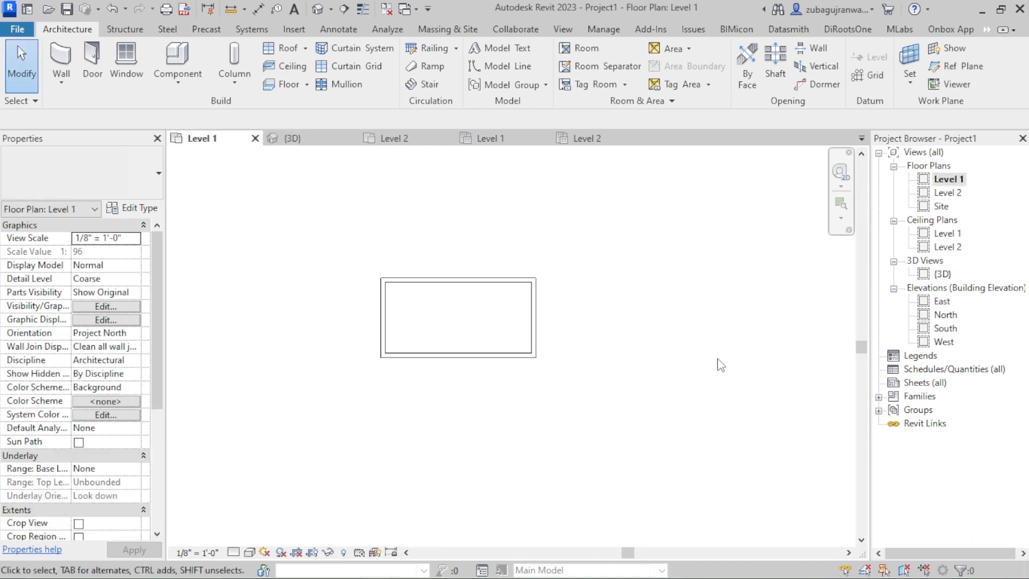
scroll(551, 335, "down", 2)
scroll(585, 306, "up", 2)
scroll(563, 299, "down", 2)
scroll(589, 340, "up", 3)
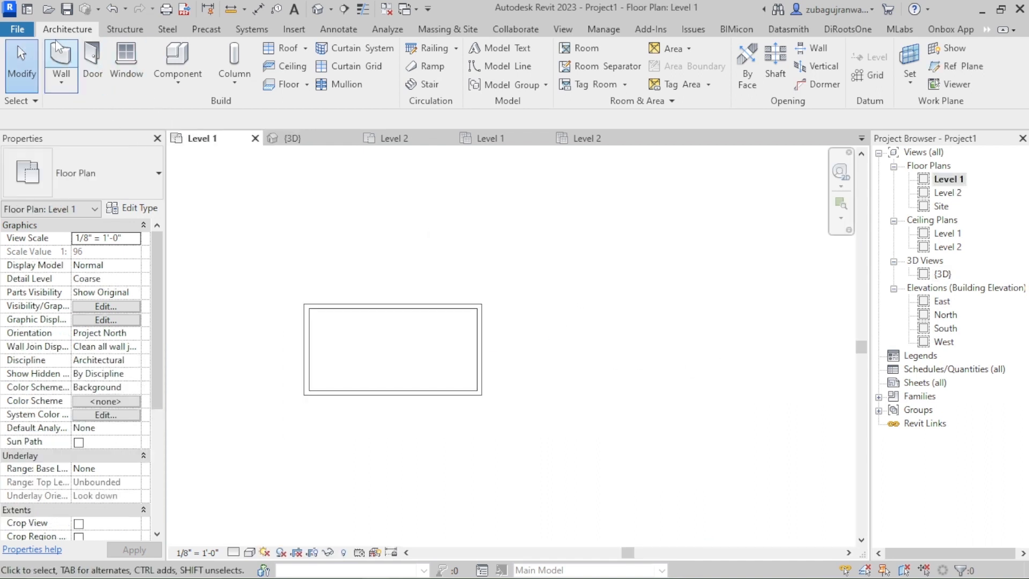
left_click(61, 70)
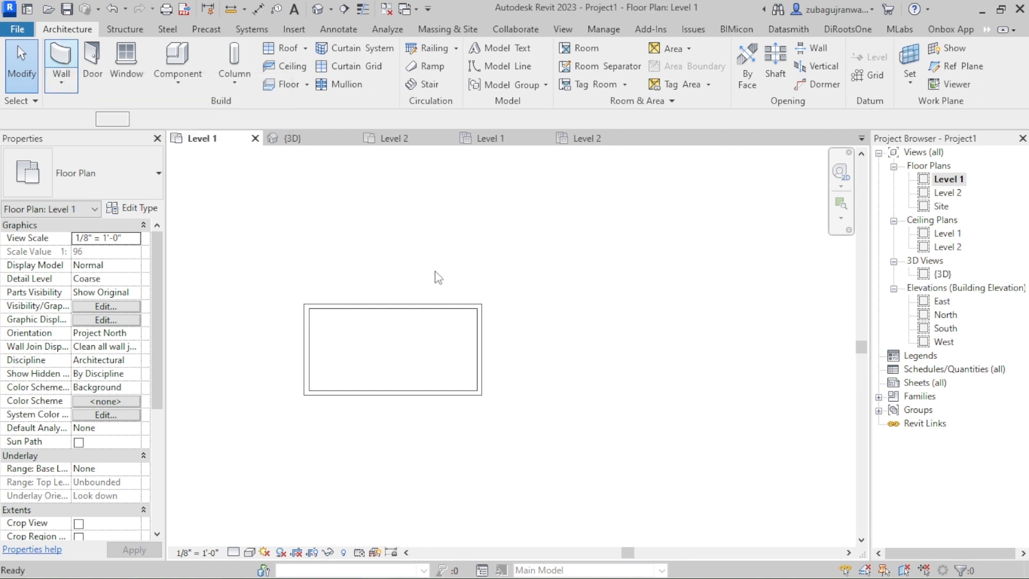
left_click(510, 272)
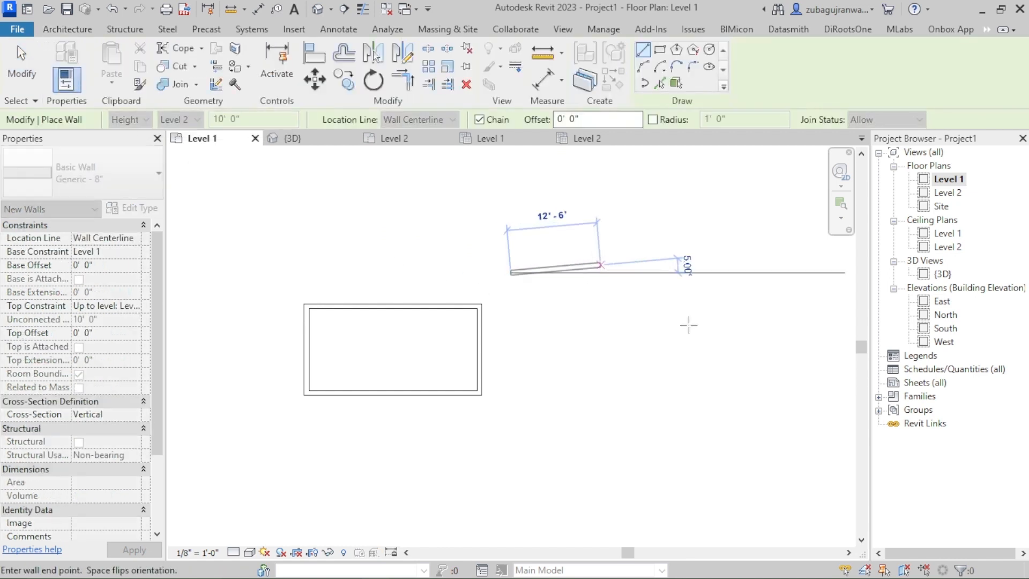
left_click(707, 345)
left_click(645, 483)
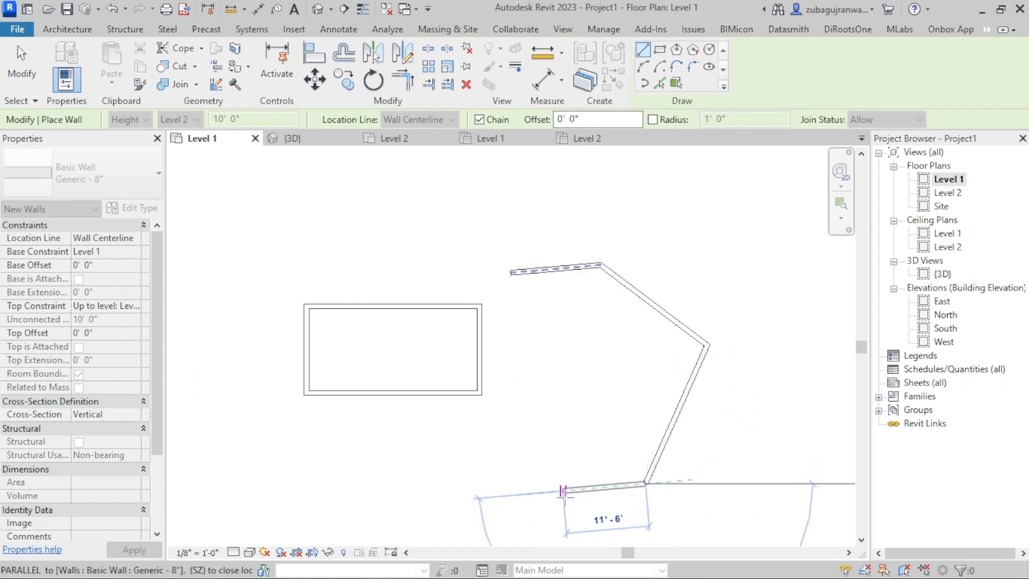
key("Escape")
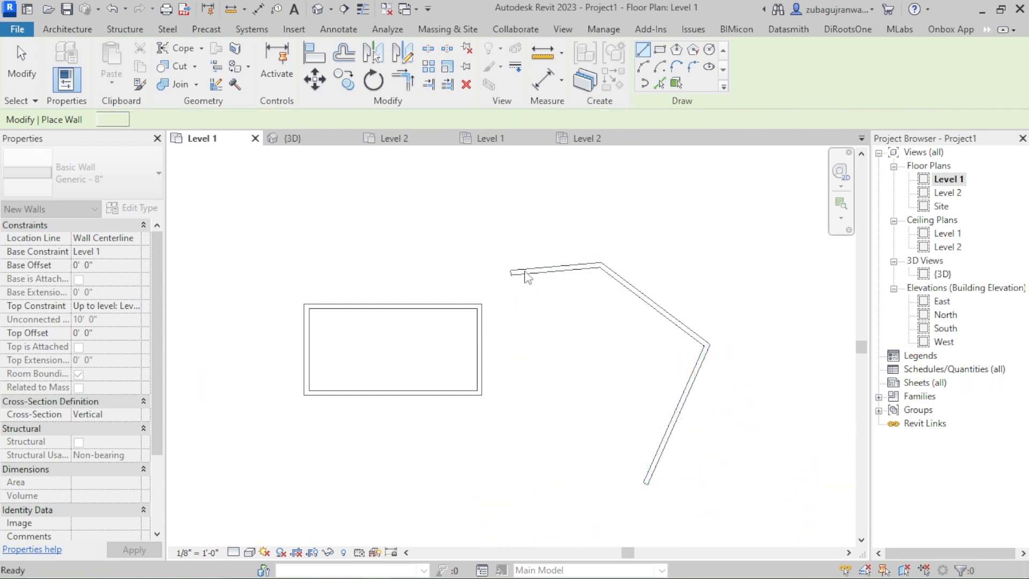
Step: Draw a fourth Generic - 8" wall about 28' long, perpendicular to the irregular room's short upper wall, downward from its free end
left_click(510, 273)
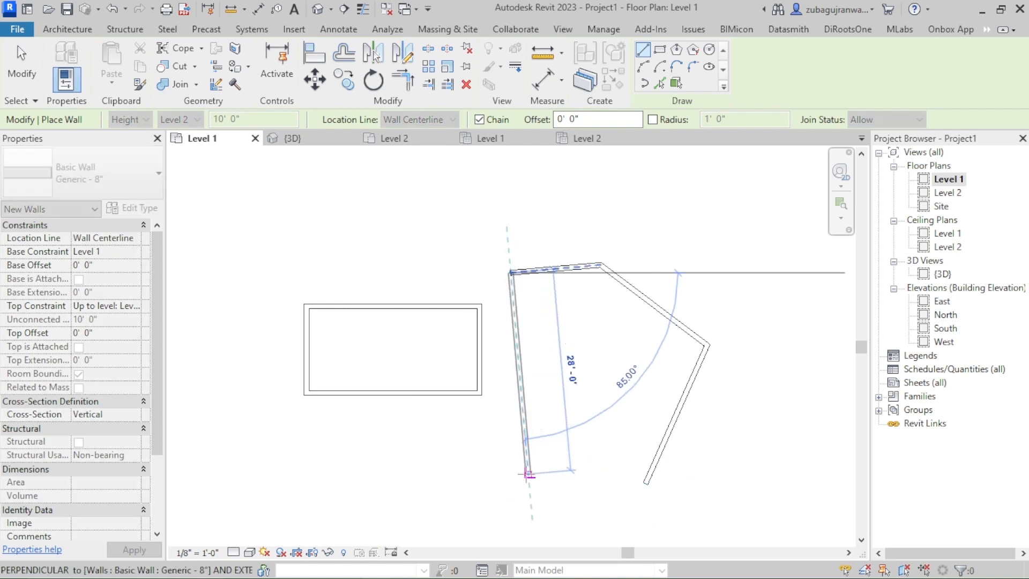
left_click(528, 472)
key("Escape")
key("Escape")
scroll(561, 296, "down", 2)
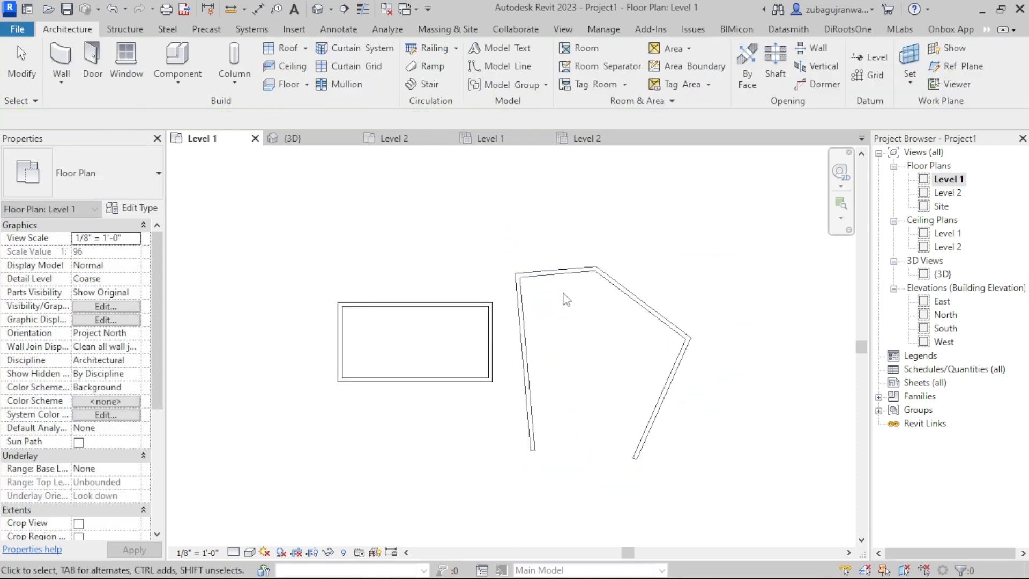
scroll(695, 333, "up", 2)
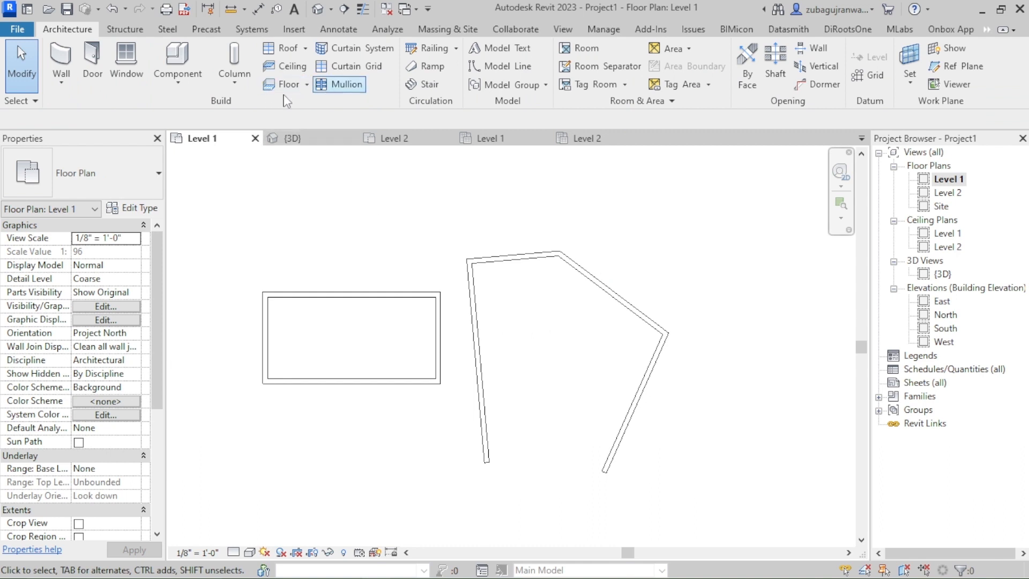
Step: Sketch a 2' x 4' ACT System ceiling with a closed five-sided boundary along the irregular room's outer wall corners and across its open side
left_click(294, 67)
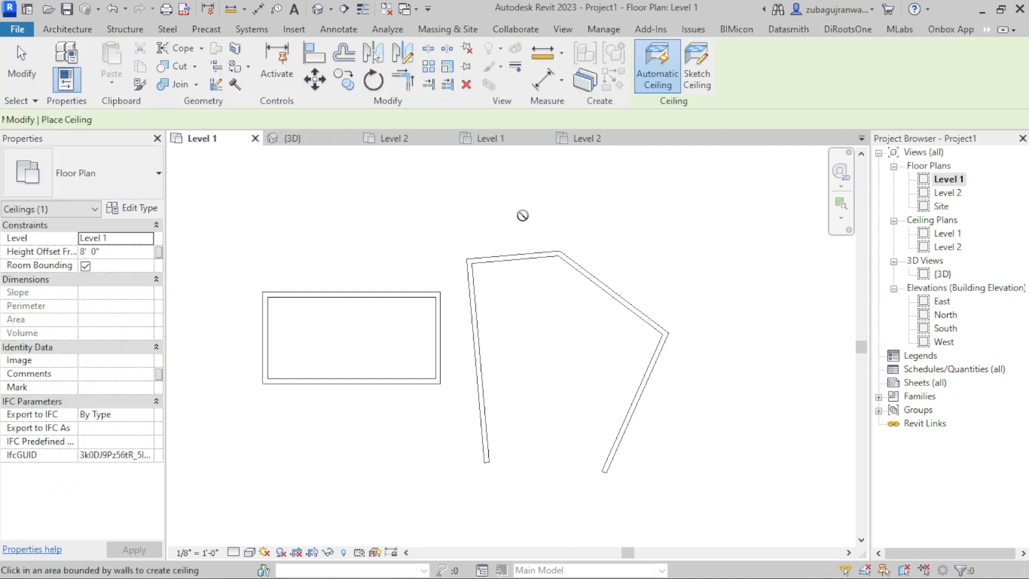
left_click(696, 67)
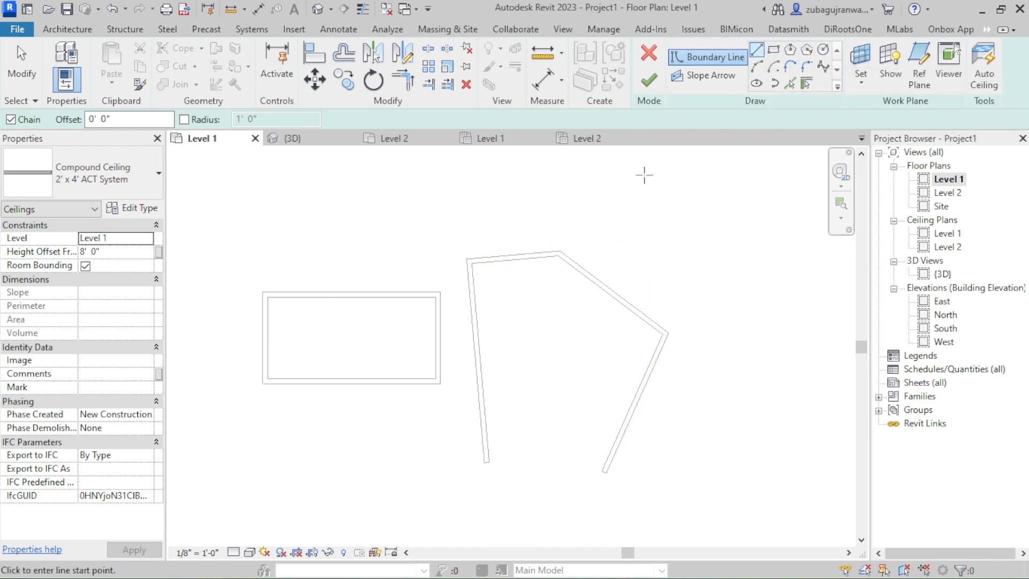
left_click(467, 259)
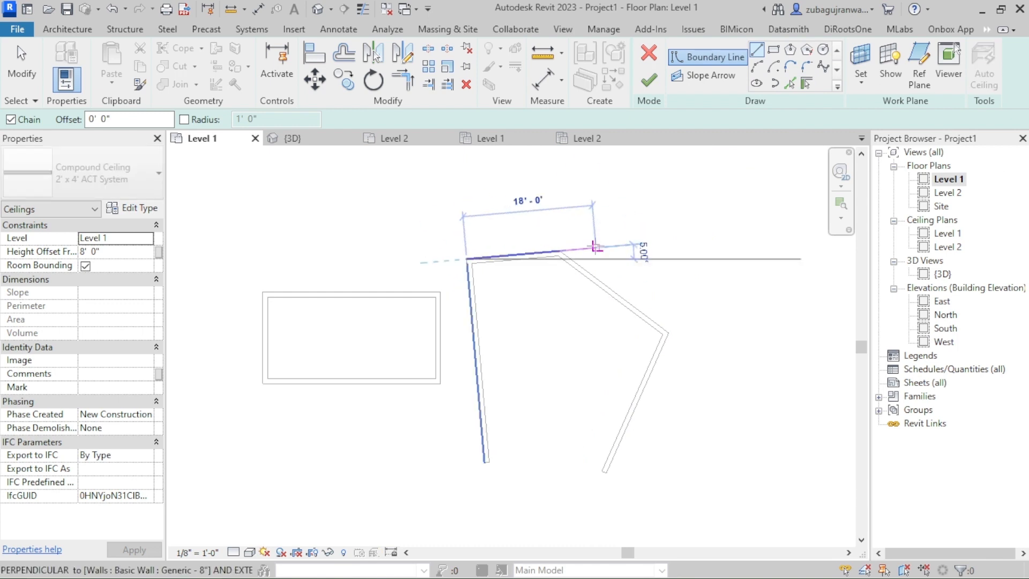
left_click(560, 251)
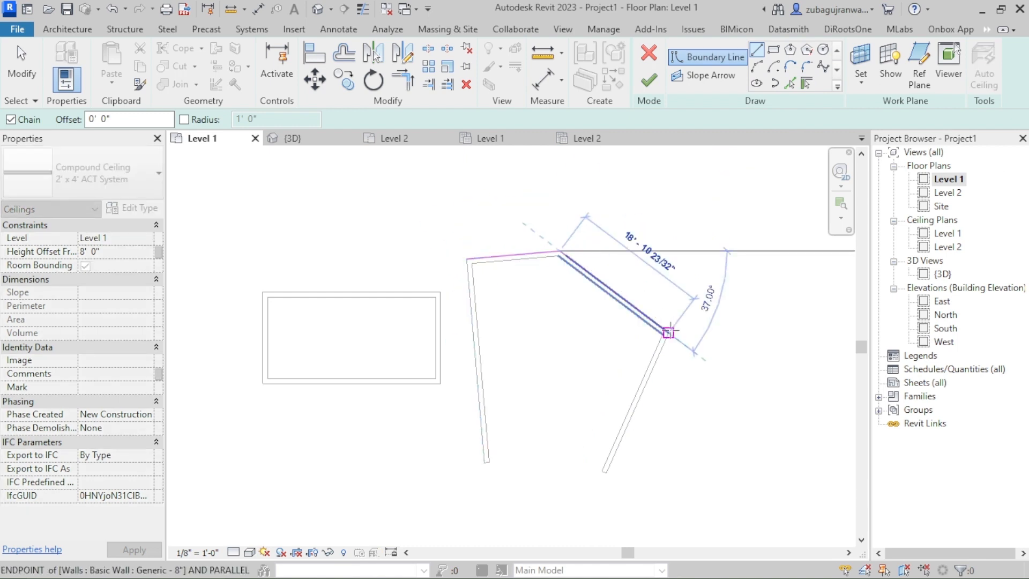
left_click(669, 333)
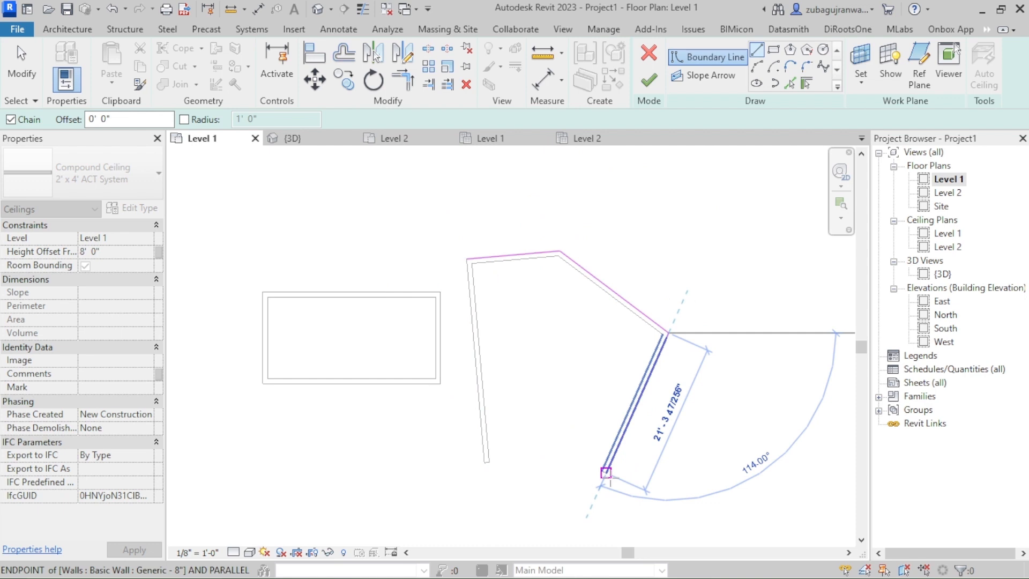
left_click(606, 472)
left_click(484, 462)
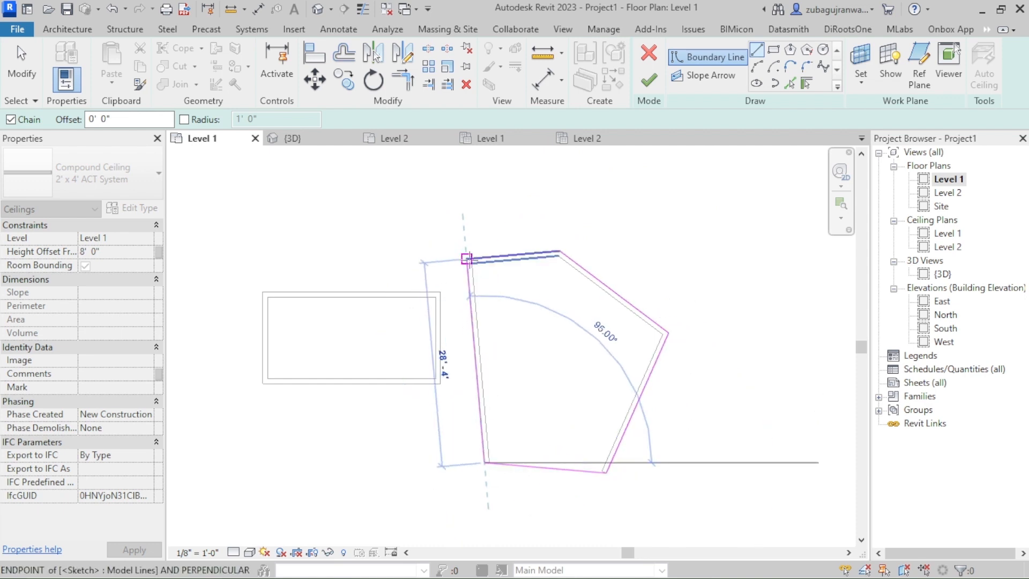
left_click(467, 260)
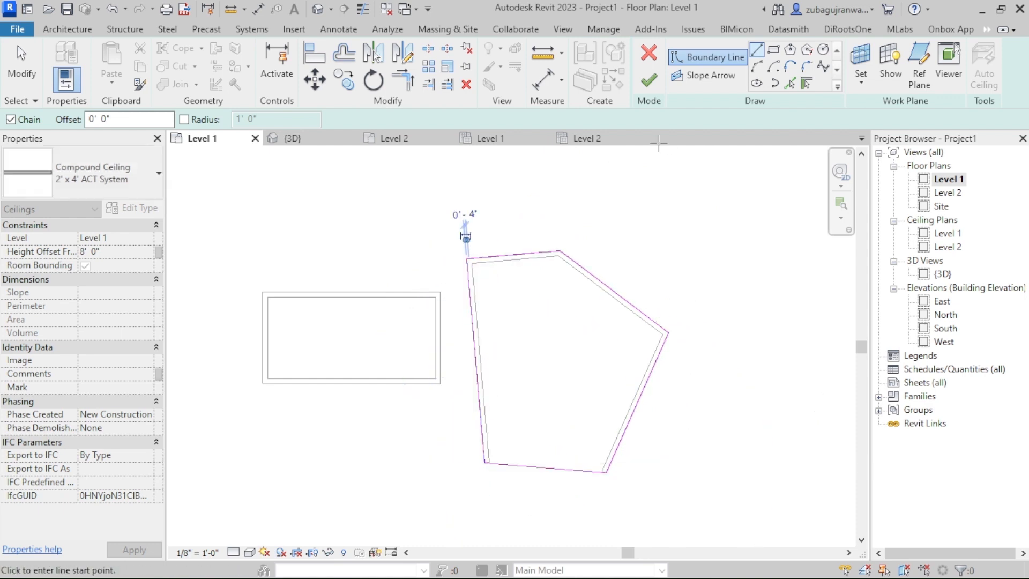
left_click(649, 80)
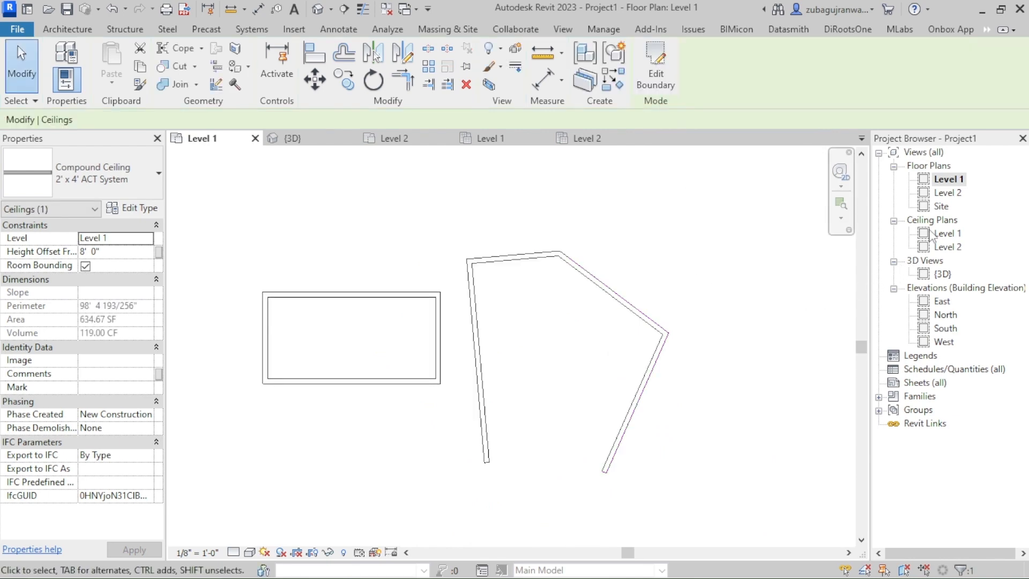
Step: Open the Level 1 ceiling plan and examine the sketched ceiling over the irregular room
double_click(948, 234)
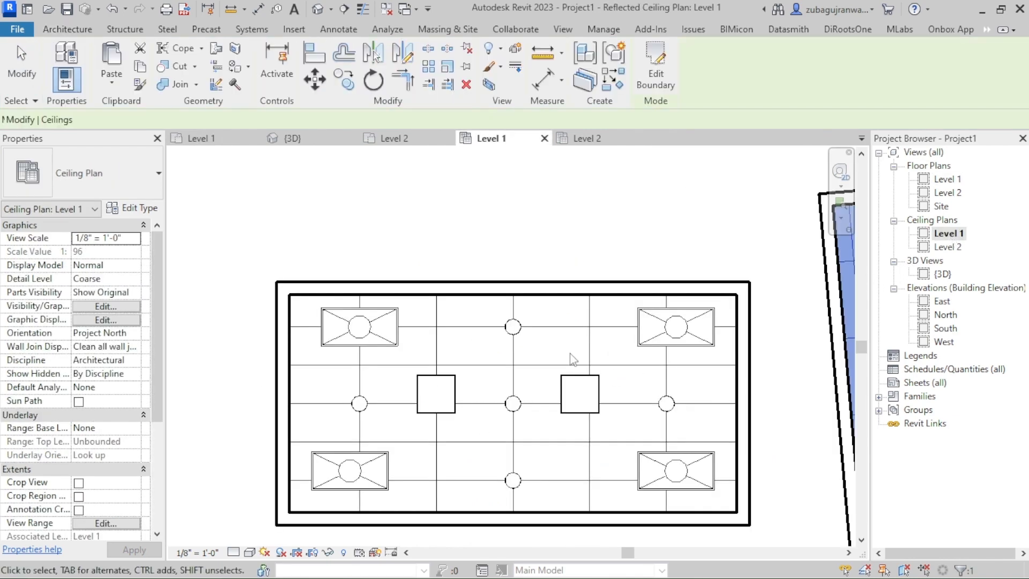
scroll(322, 298, "down", 5)
left_click(665, 454)
scroll(628, 353, "up", 5)
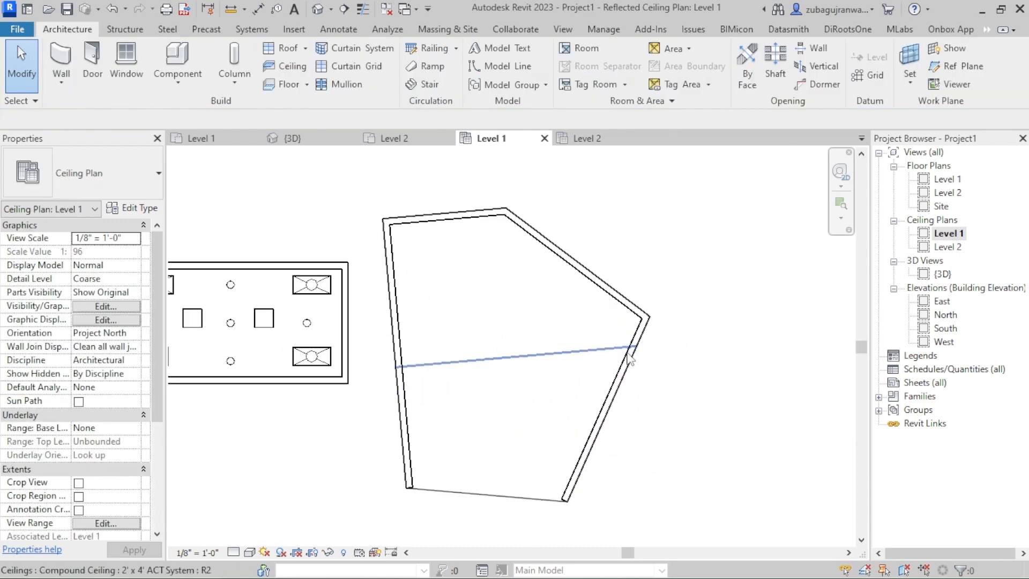
scroll(618, 335, "down", 3)
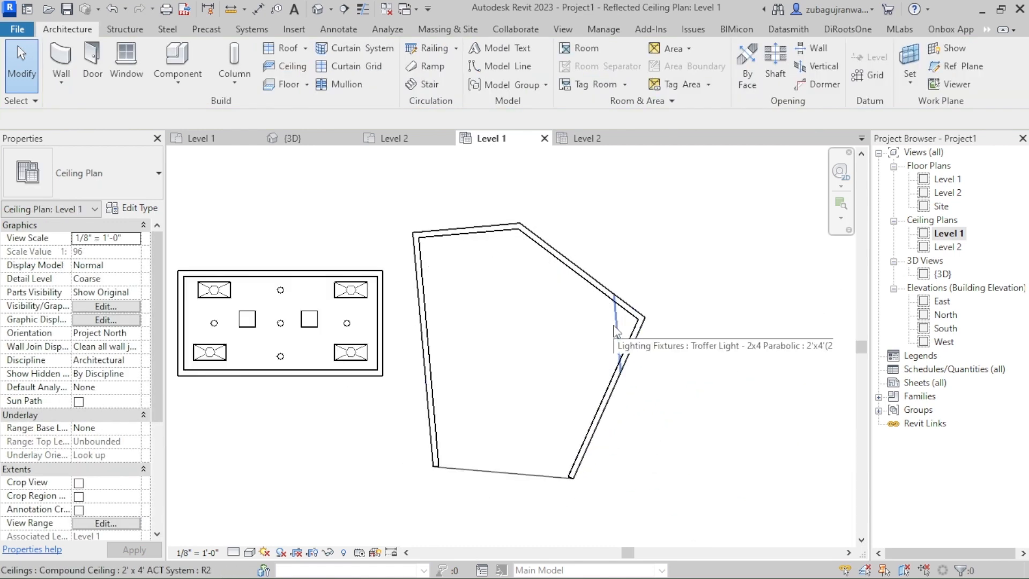
Step: Open the {3D} view and orbit around both rooms to compare their ceilings and inspect the light fixtures from above
double_click(942, 274)
scroll(445, 345, "down", 3)
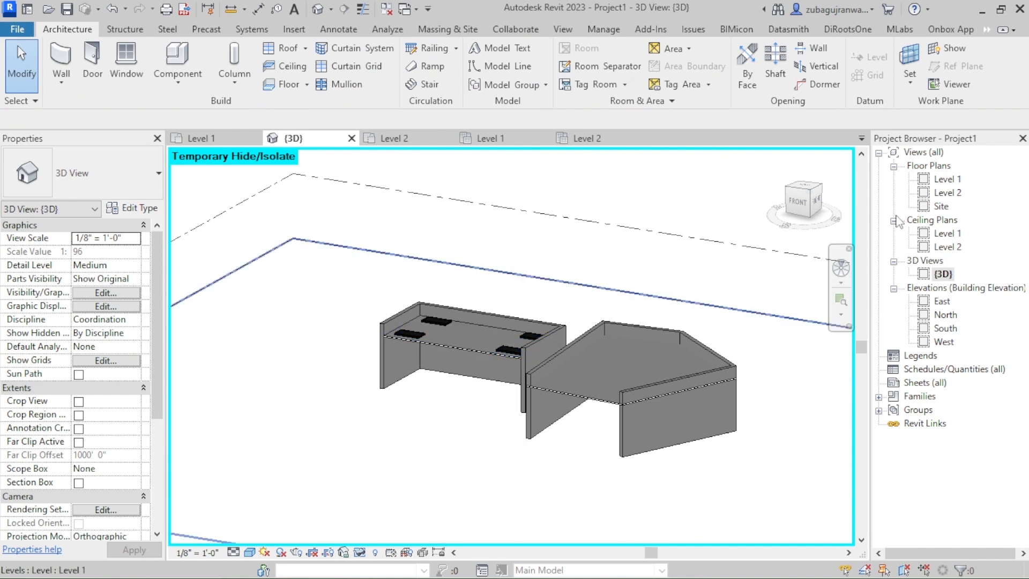
left_click(807, 201)
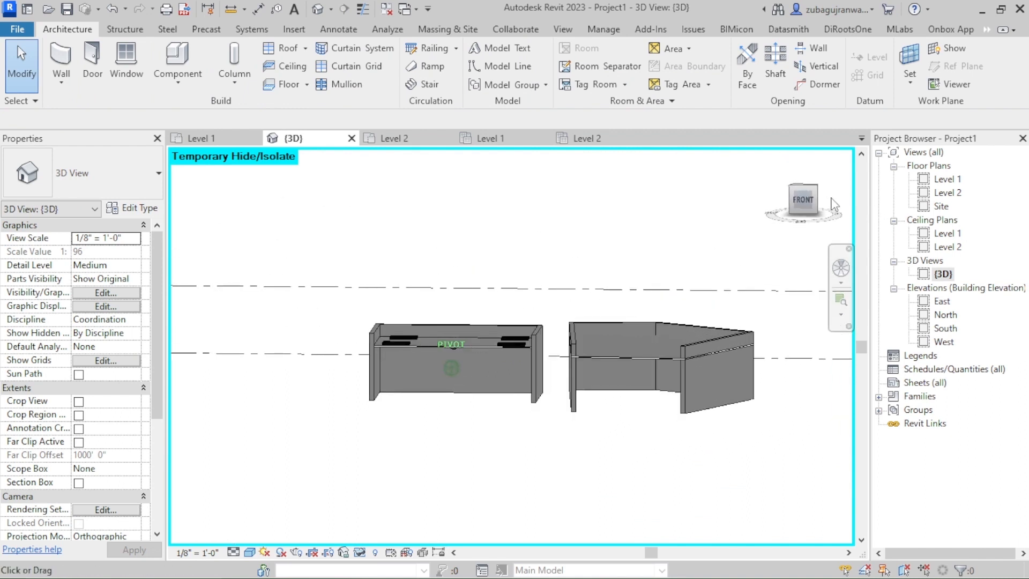
left_click_drag(831, 198, 824, 216)
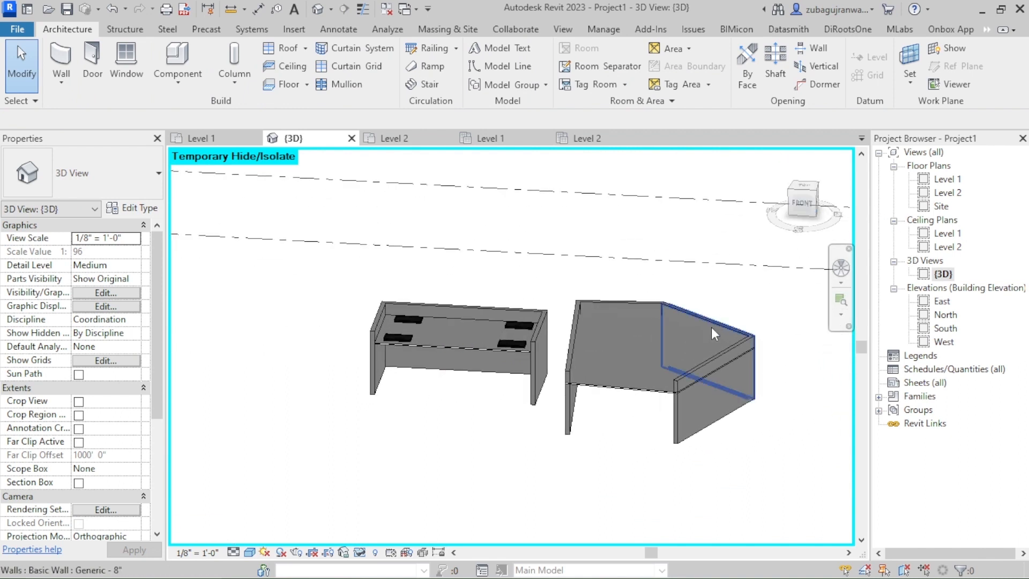
scroll(638, 402, "up", 2)
scroll(624, 305, "down", 2)
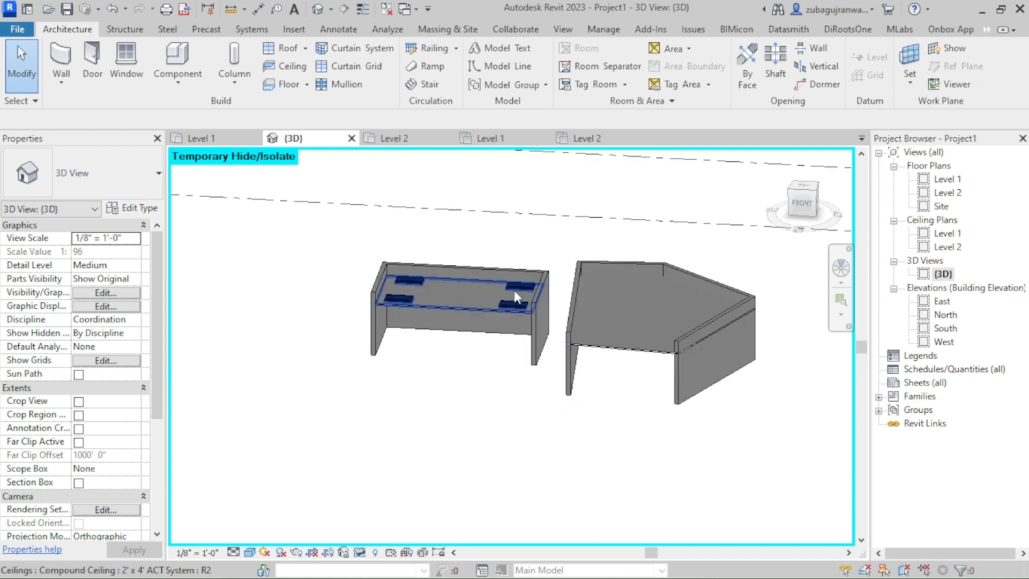
scroll(513, 291, "up", 4)
scroll(514, 290, "up", 3)
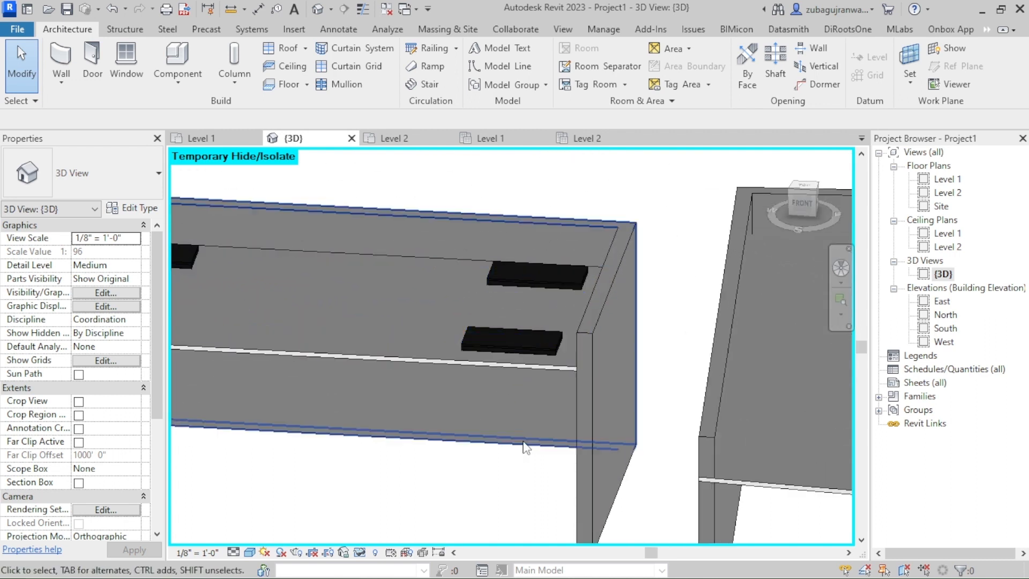